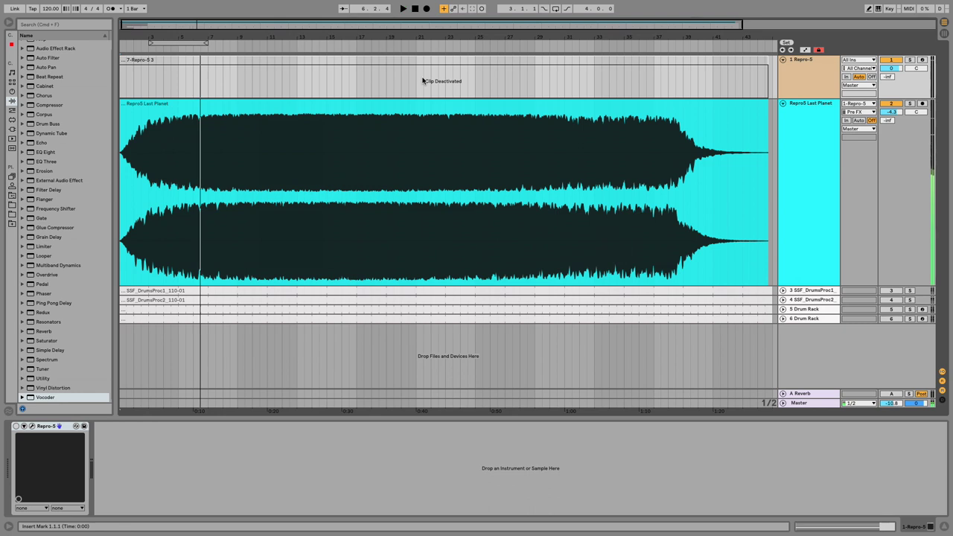
# Add an Audio Effect Rack to the Repro5 Last Planet track and create its first chain, named dry.
pyautogui.click(268, 148)
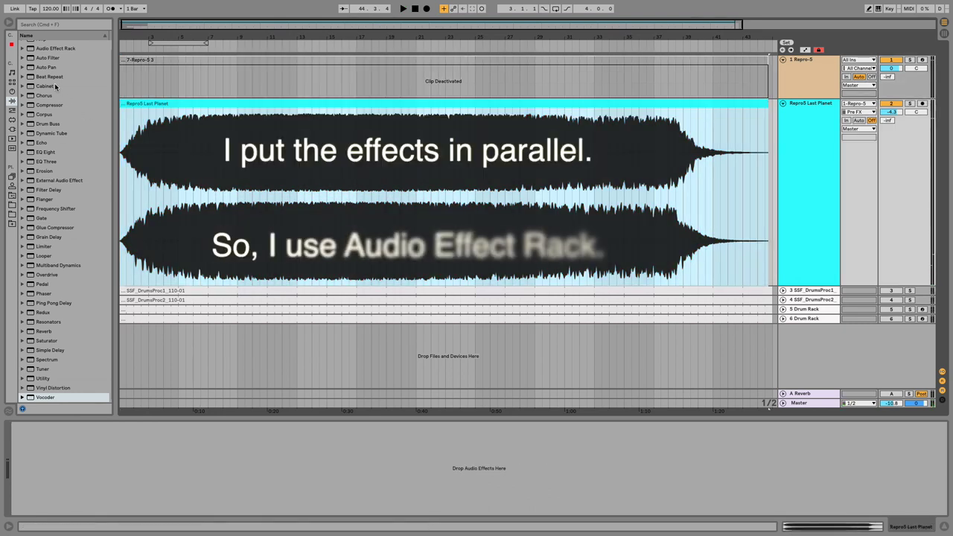
pyautogui.click(56, 51)
pyautogui.moveTo(56, 49); pyautogui.dragTo(43, 470)
pyautogui.rightClick(44, 472)
pyautogui.click(52, 477)
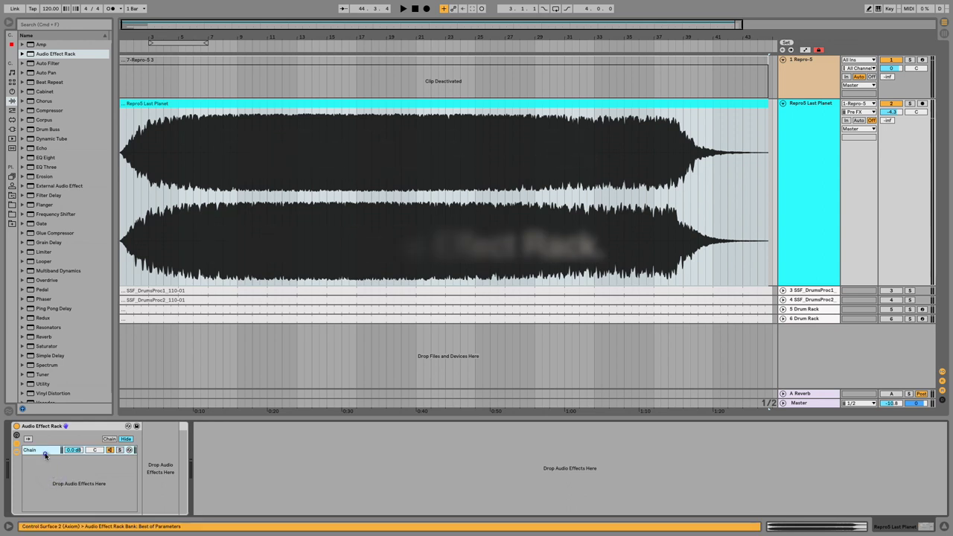
pyautogui.write('dry')
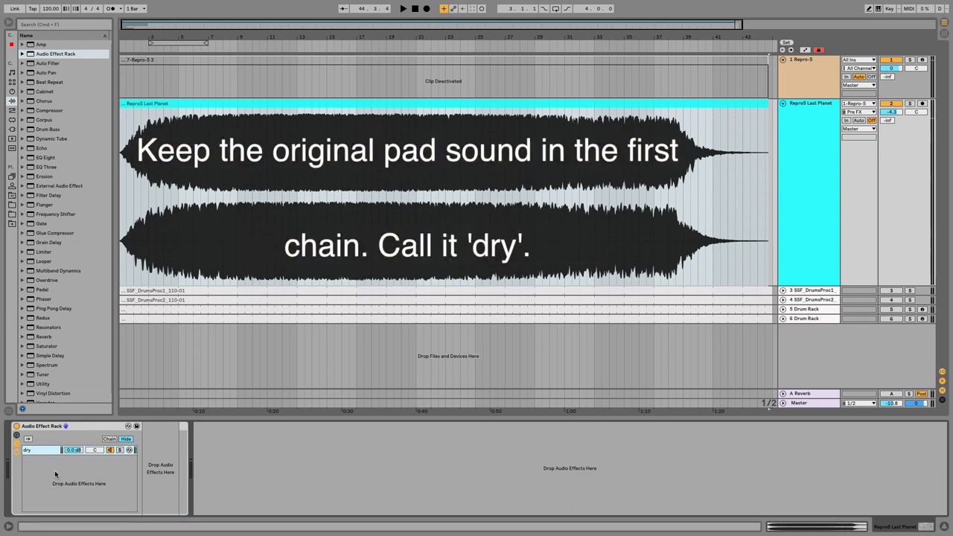
# Create a second rack chain named autopan and load the Auto Pan effect into it.
pyautogui.rightClick(55, 474)
pyautogui.click(75, 477)
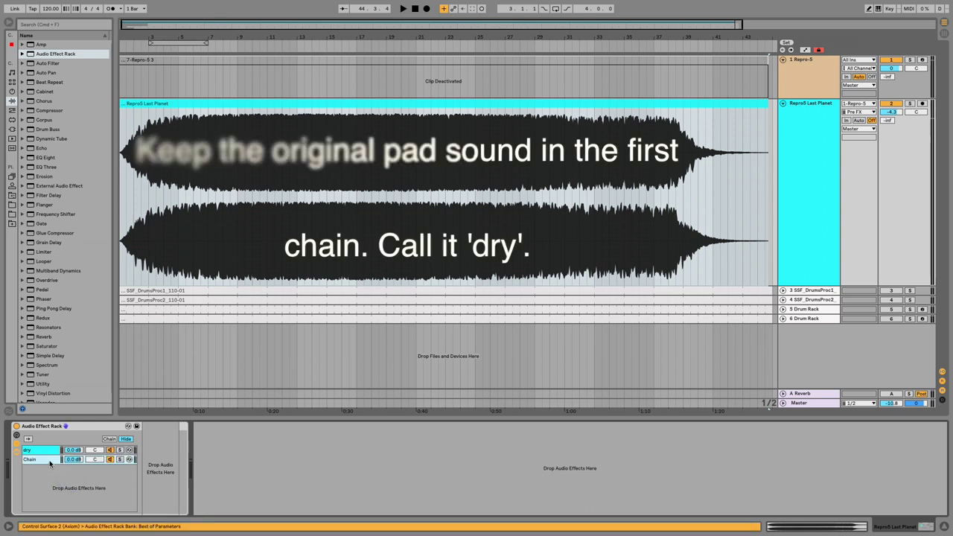
pyautogui.write('autopan')
pyautogui.press('Return')
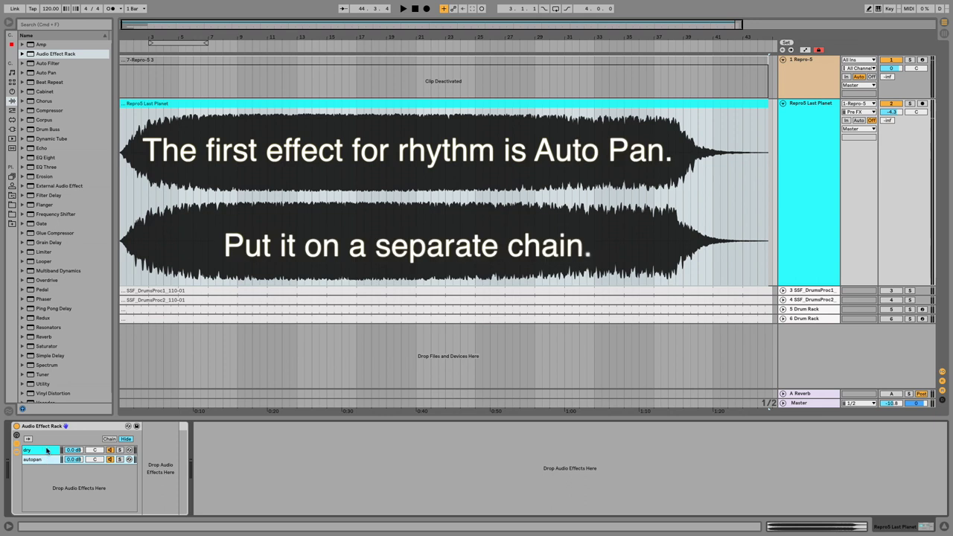
pyautogui.moveTo(49, 74); pyautogui.dragTo(36, 463)
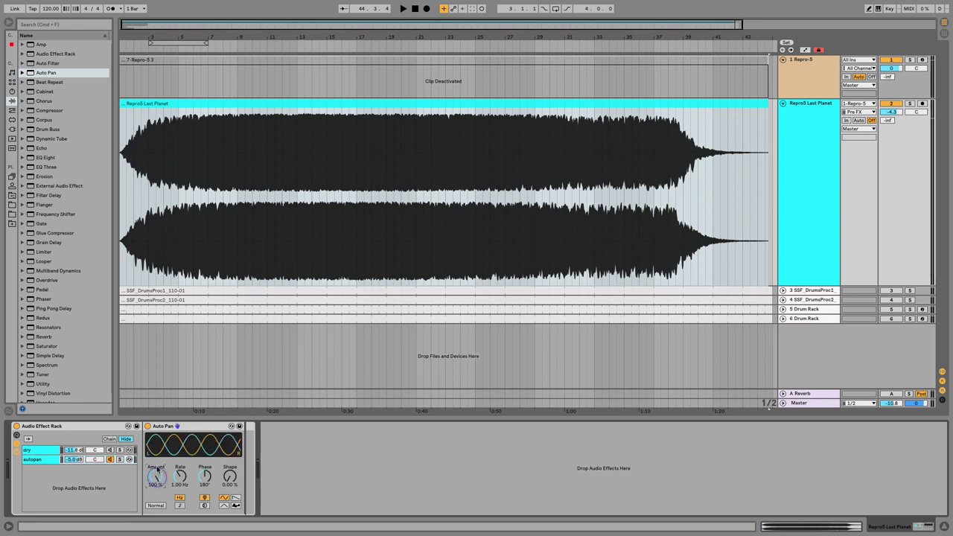
# Set Auto Pan to 100% amount, a tempo-synced 1/8 rate, 0° phase and a downward sawtooth waveform.
pyautogui.click(180, 505)
pyautogui.moveTo(181, 492); pyautogui.dragTo(181, 481)
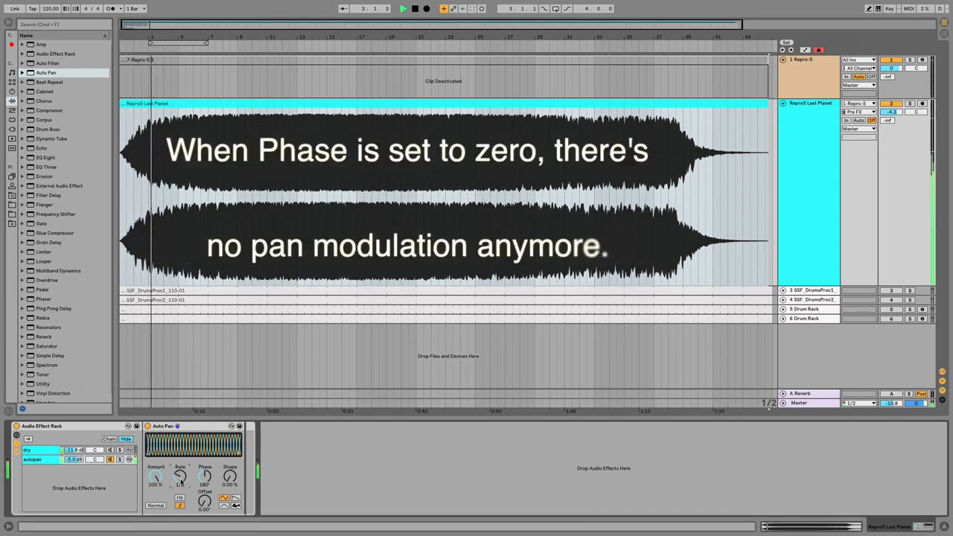
pyautogui.moveTo(205, 481); pyautogui.dragTo(208, 494)
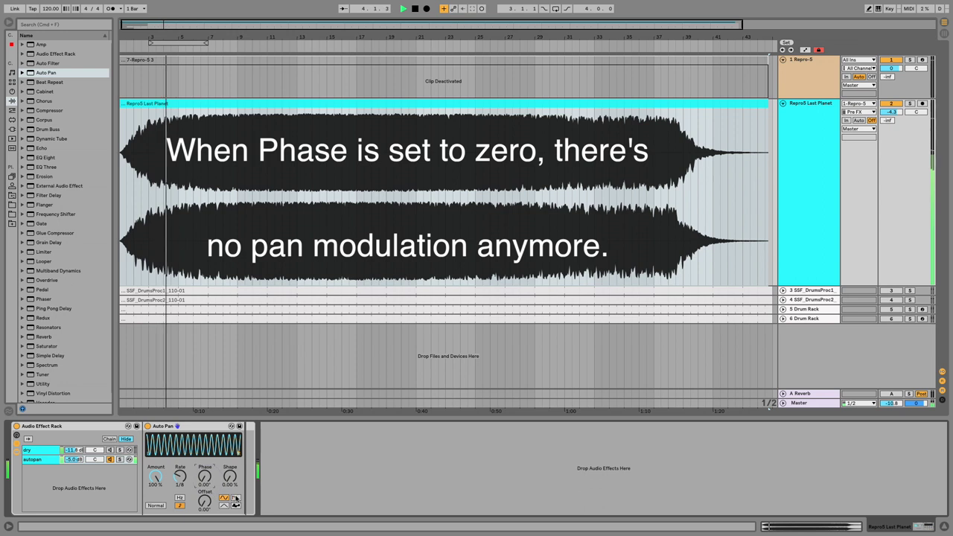
pyautogui.click(235, 498)
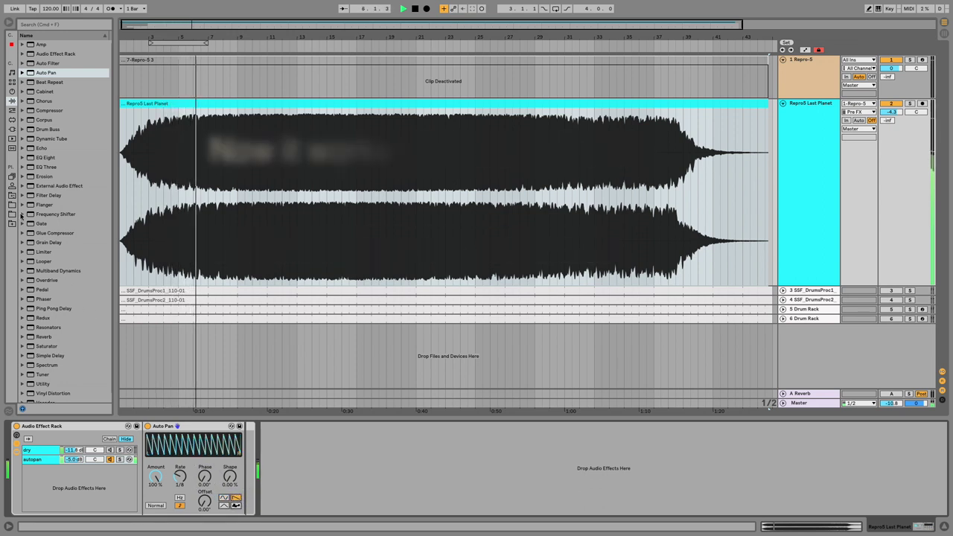
# Add EQ Eight after Auto Pan, cutting band 2 by 5.33 dB at 147 Hz and boosting band 7 by 2.36 dB at 3.37 kHz.
pyautogui.click(45, 157)
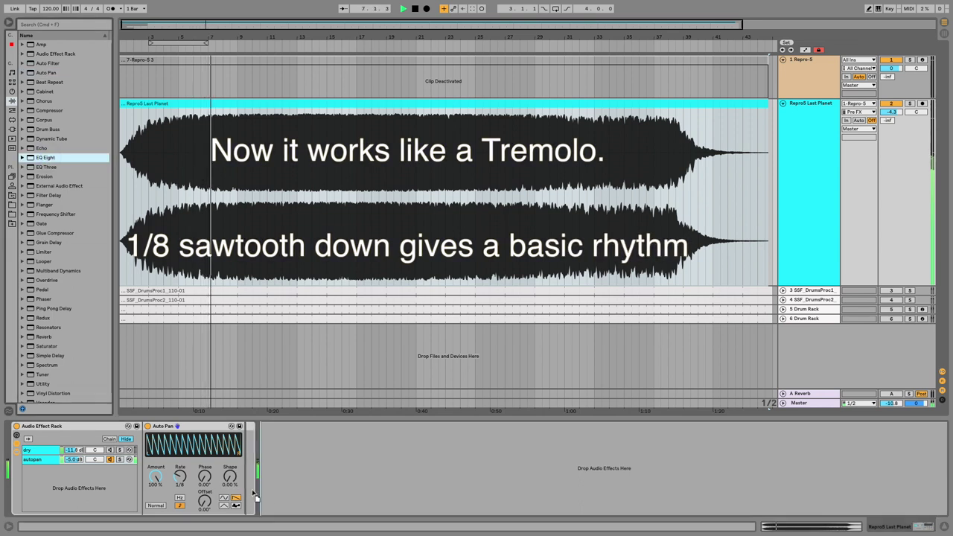
pyautogui.moveTo(243, 486); pyautogui.dragTo(245, 495)
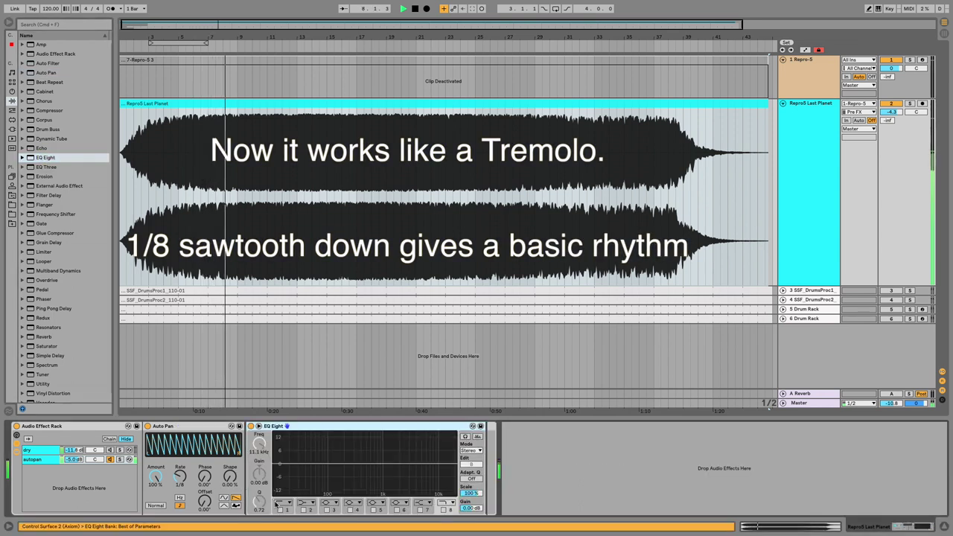
pyautogui.click(303, 510)
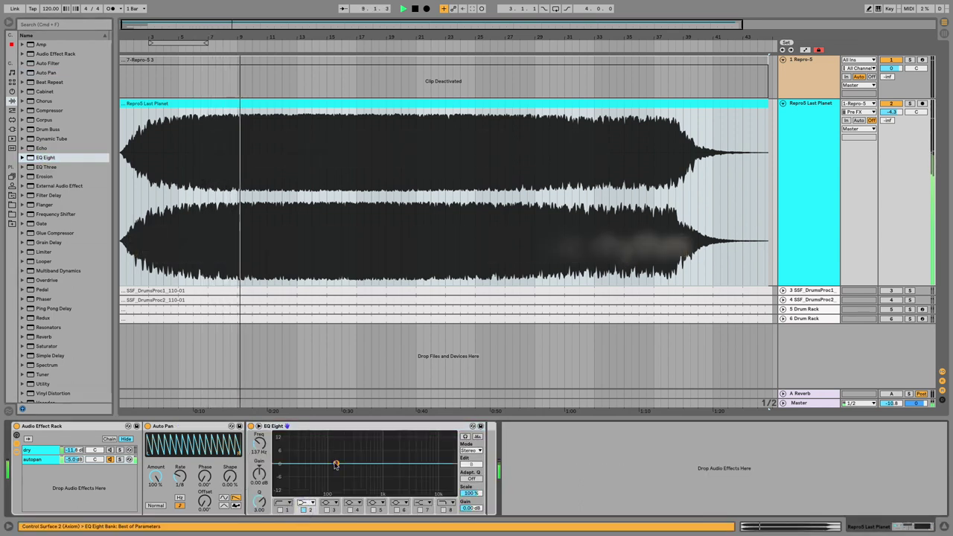
pyautogui.moveTo(336, 465); pyautogui.dragTo(338, 474)
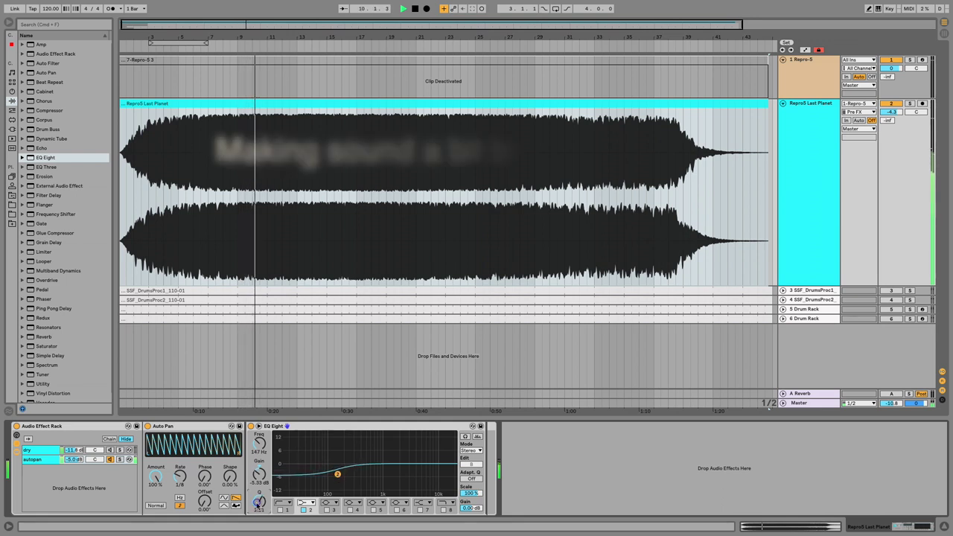
pyautogui.click(420, 510)
pyautogui.moveTo(410, 467); pyautogui.dragTo(411, 462)
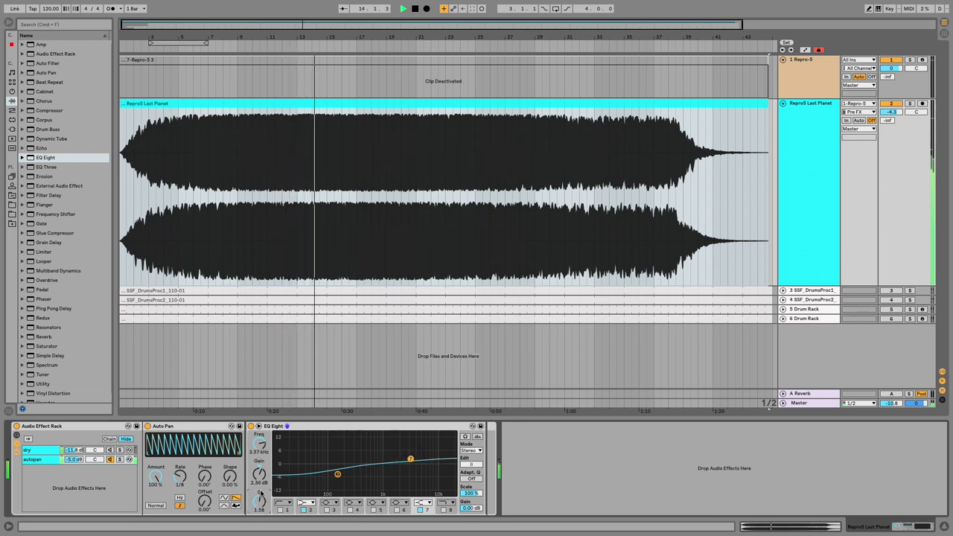
# Create a third rack chain named autofilter and load the Auto Filter effect into it.
pyautogui.rightClick(83, 478)
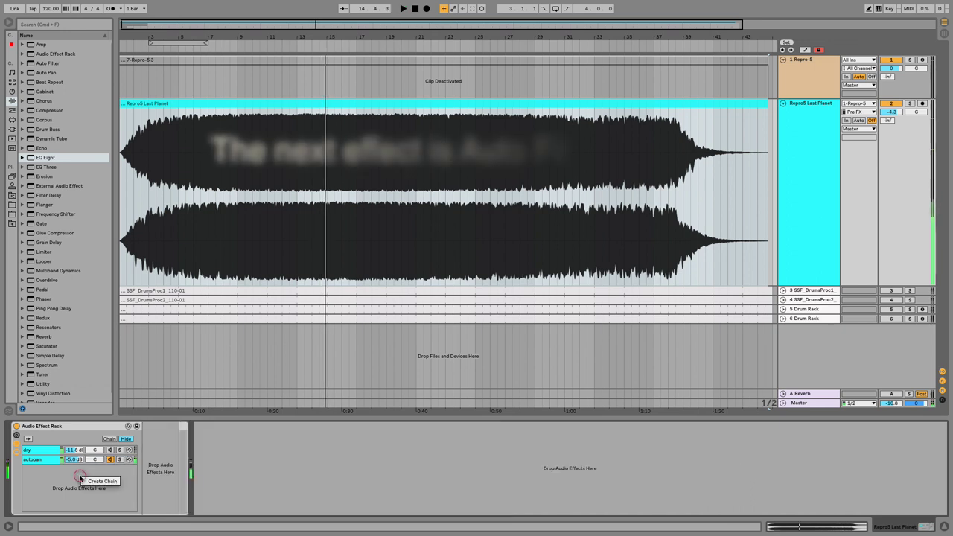
pyautogui.click(92, 480)
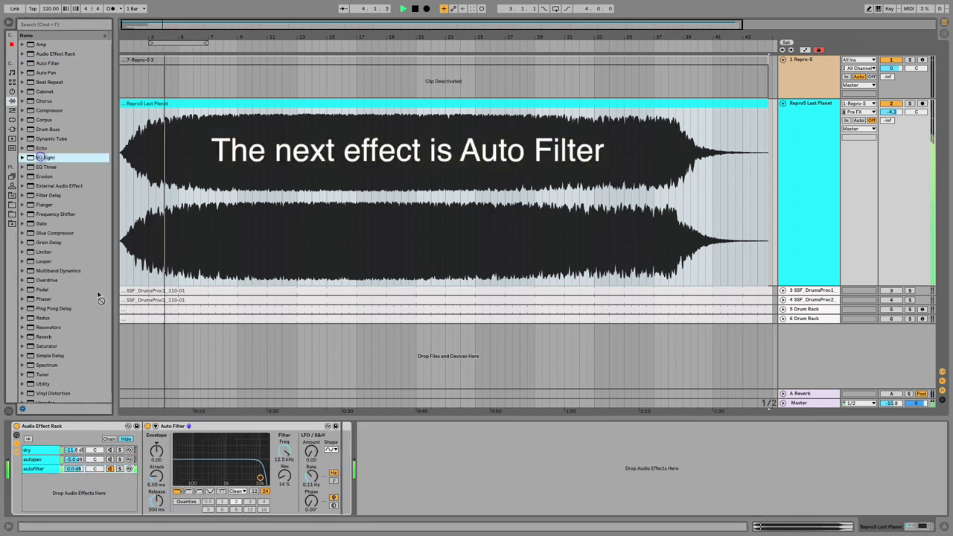
# In an EQ Eight placed before Auto Filter, cut the lows with band 1 at Q 1.34 and boost band 7 by 6.82 dB at 1.63 kHz.
pyautogui.click(178, 511)
pyautogui.moveTo(155, 450); pyautogui.dragTo(155, 445)
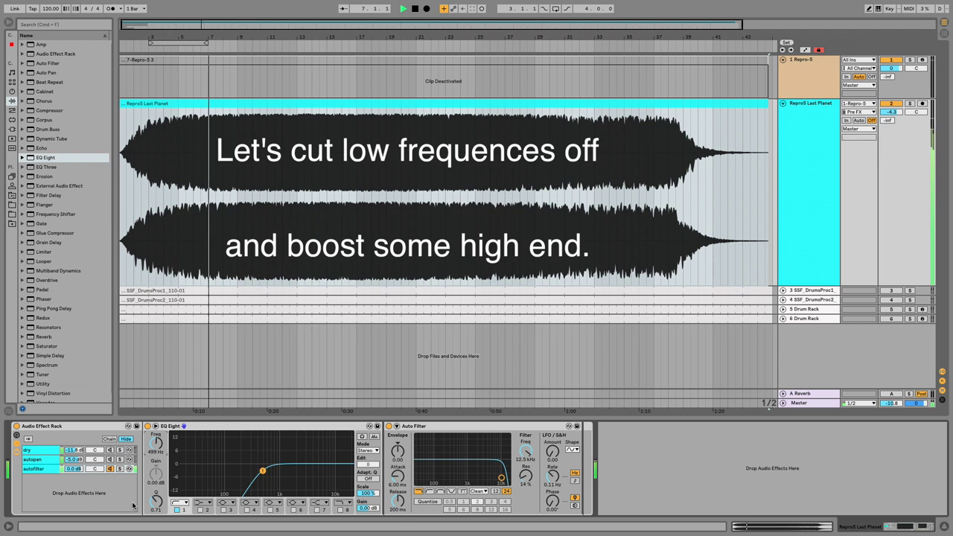
pyautogui.moveTo(155, 502); pyautogui.dragTo(156, 501)
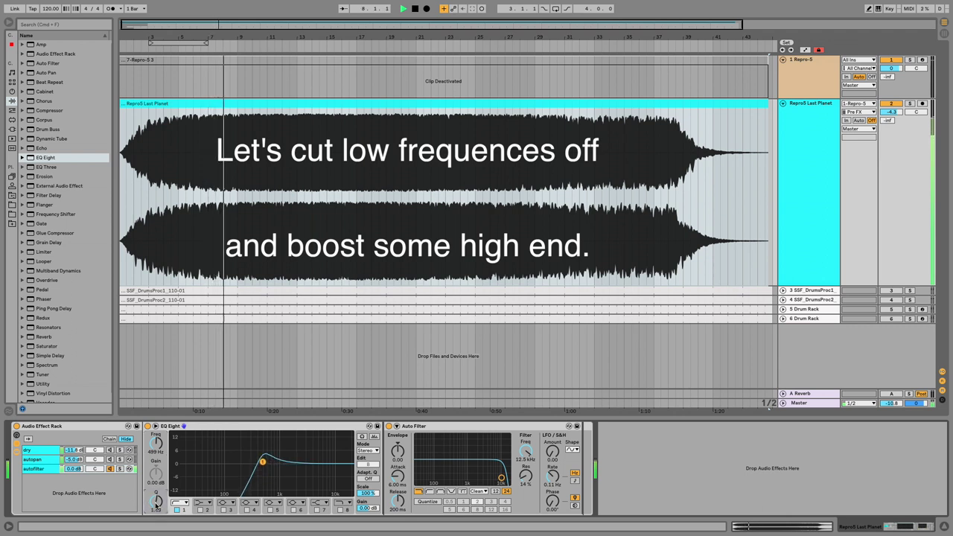
pyautogui.moveTo(154, 461); pyautogui.dragTo(154, 451)
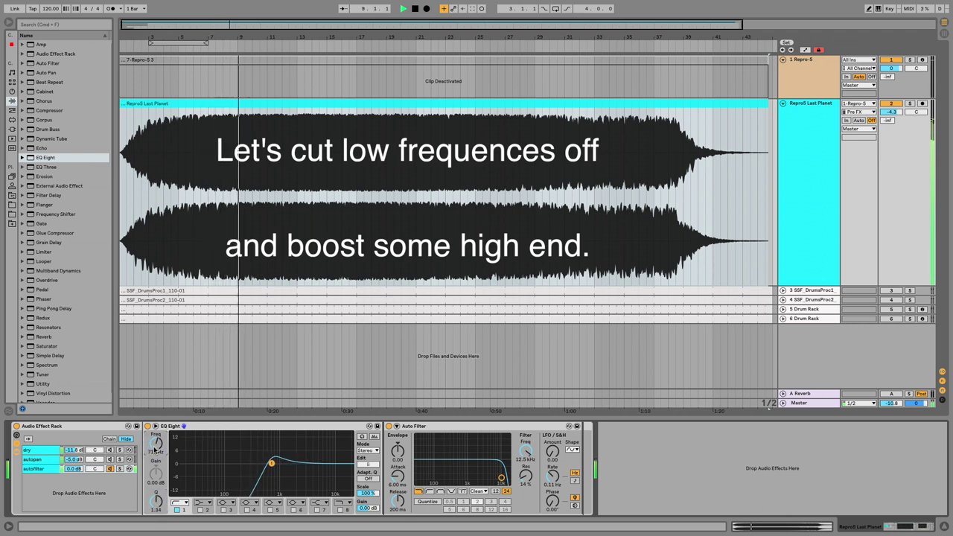
pyautogui.click(319, 511)
pyautogui.moveTo(313, 464); pyautogui.dragTo(292, 456)
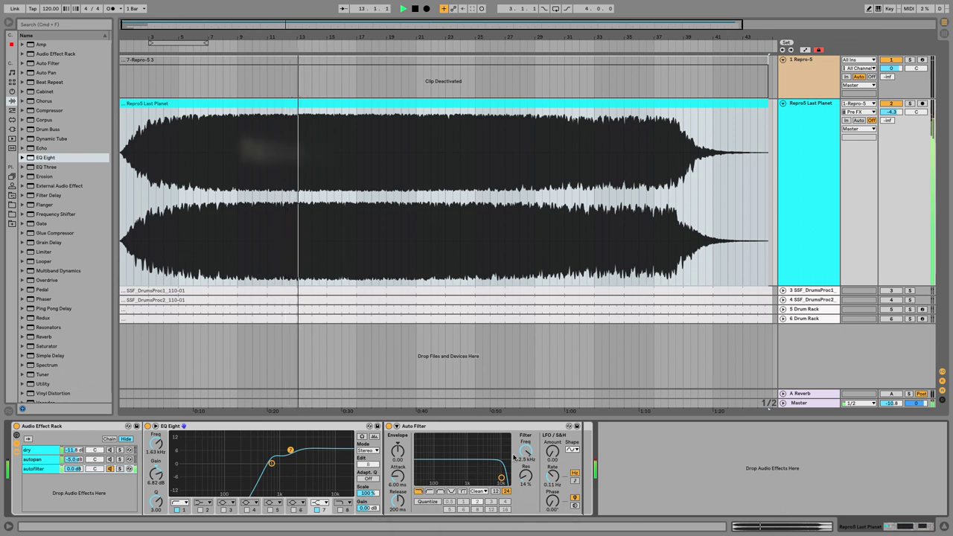
# Set Auto Filter's frequency to 682 Hz and resonance to 33%, with LFO amount 30 at a tempo-synced 1/16 rate.
pyautogui.moveTo(525, 452); pyautogui.dragTo(530, 478)
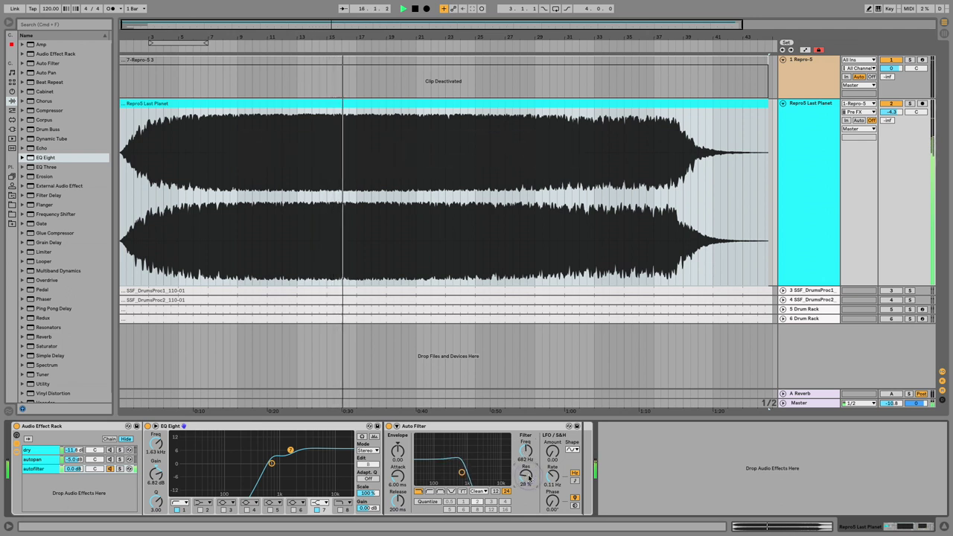
pyautogui.click(574, 480)
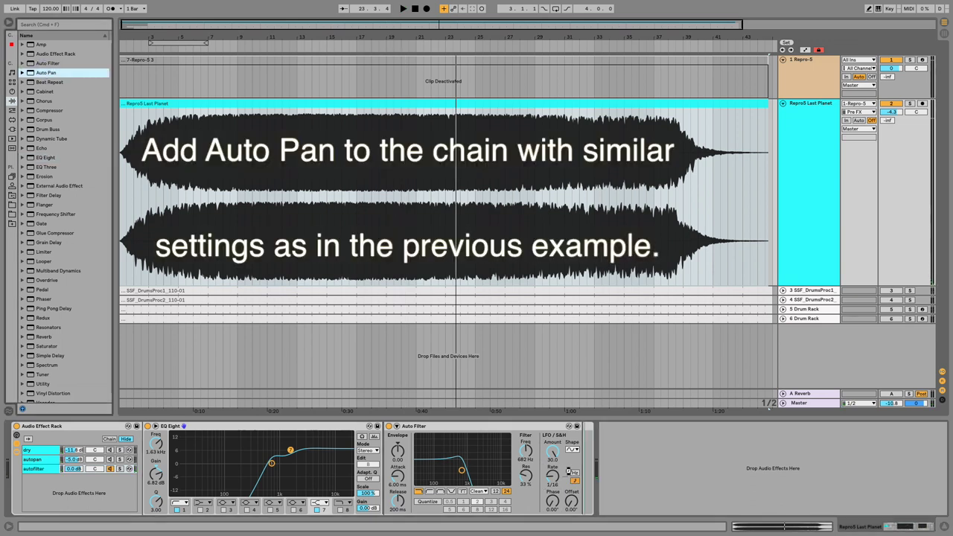
# Add Auto Pan after Auto Filter with 100% amount, synced 1/6 rate, 0° phase, downward sawtooth waveform and 100% shape.
pyautogui.moveTo(566, 474); pyautogui.dragTo(572, 473)
pyautogui.press('space')
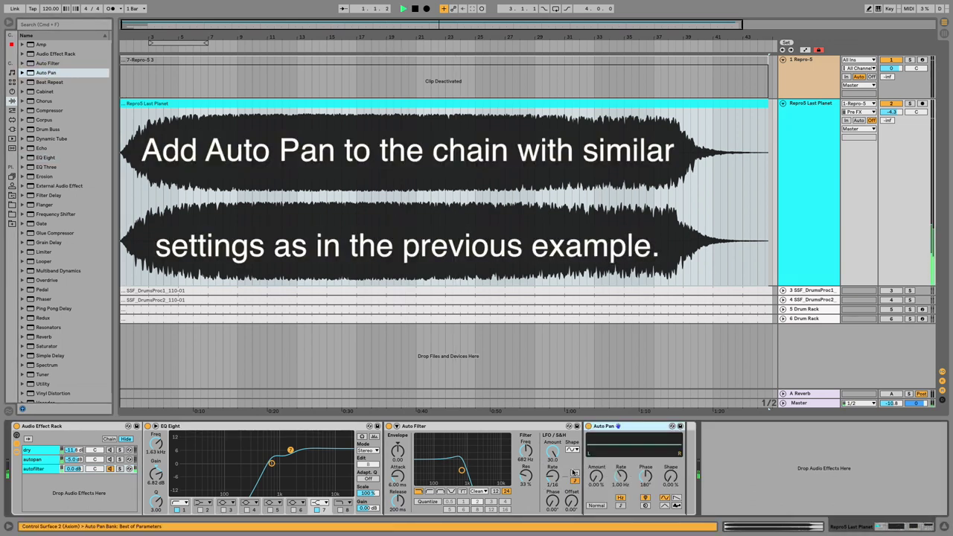
pyautogui.click(620, 507)
pyautogui.moveTo(597, 477); pyautogui.dragTo(597, 402)
pyautogui.moveTo(645, 478); pyautogui.dragTo(646, 525)
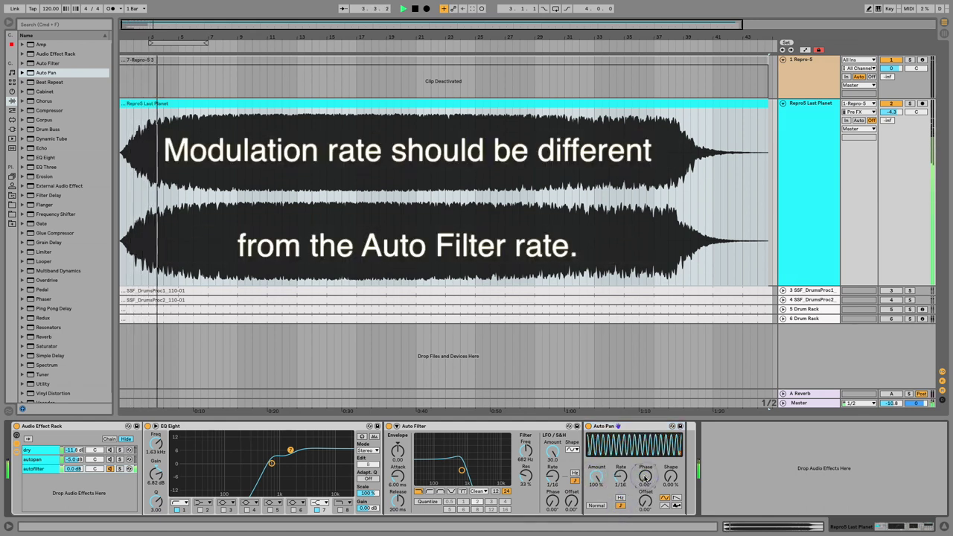
pyautogui.click(677, 499)
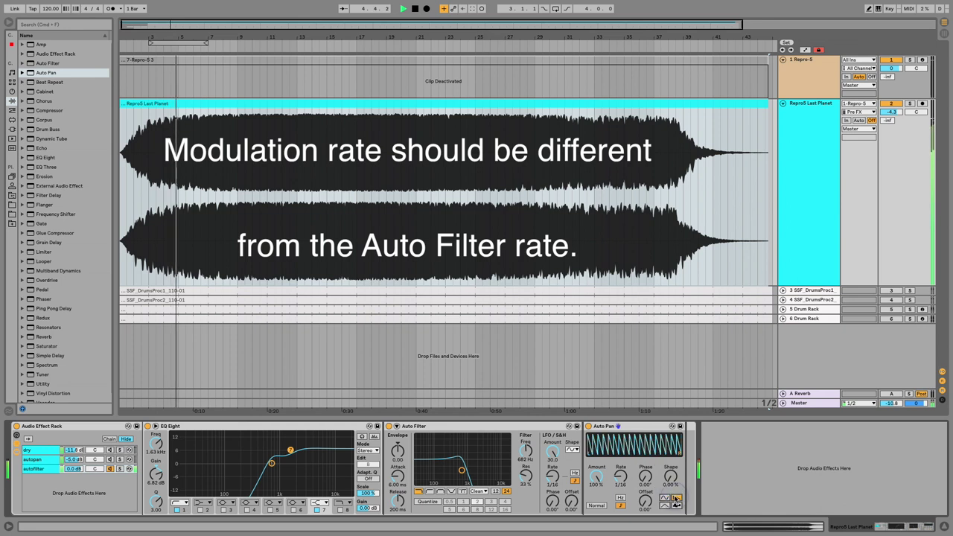
pyautogui.moveTo(673, 484); pyautogui.dragTo(669, 483)
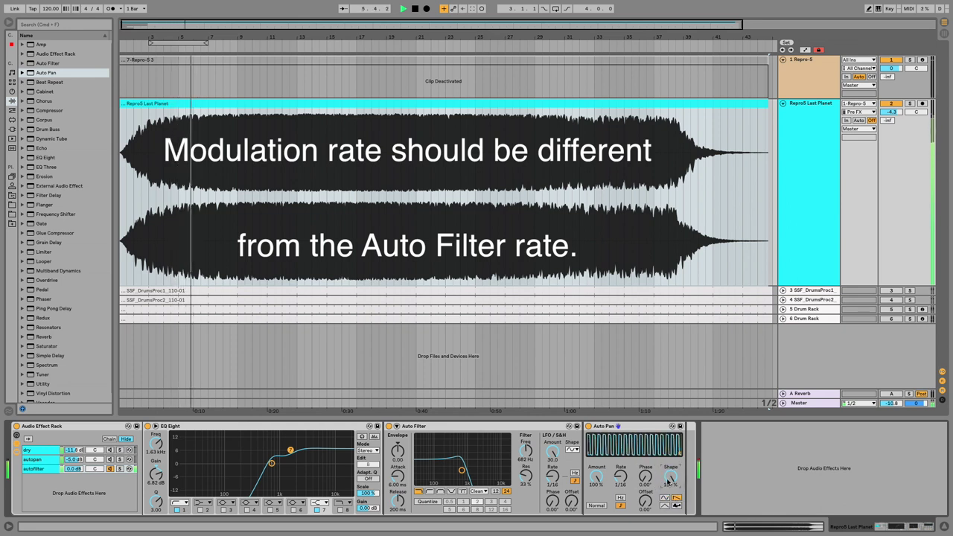
pyautogui.scroll(2, 622, 478)
pyautogui.scroll(1, 622, 478)
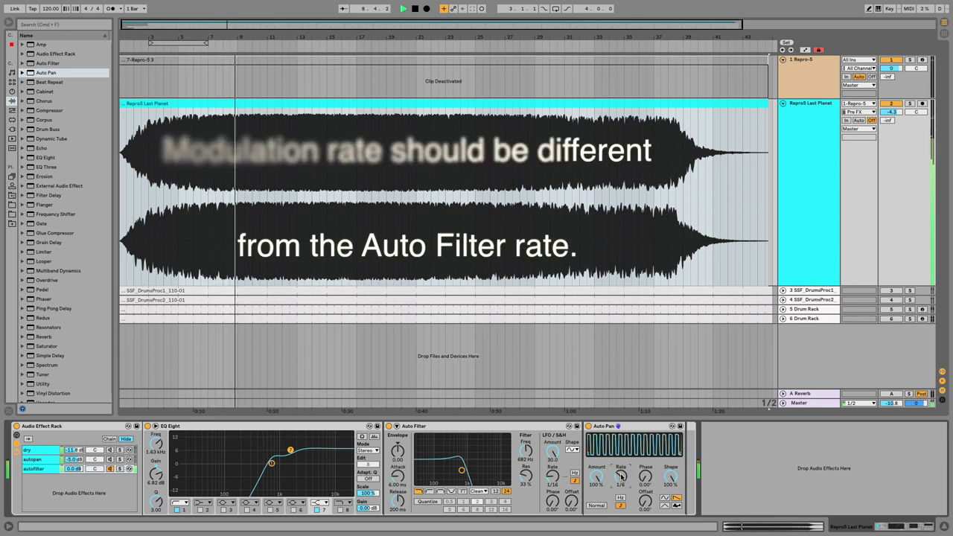
# Lower the autofilter chain's volume to -9.3 dB, balancing it against the autopan chain during playback.
pyautogui.scroll(-5, 77, 470)
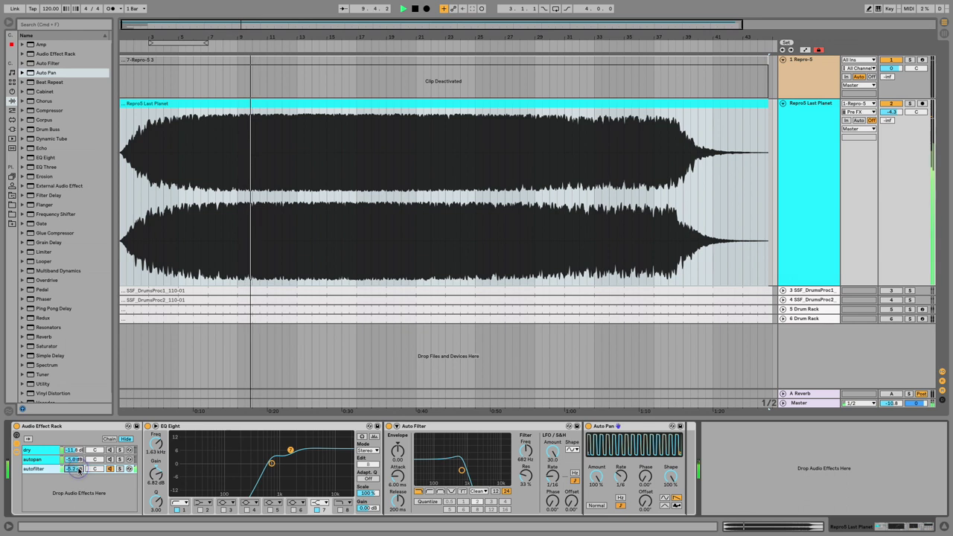
pyautogui.click(109, 459)
pyautogui.moveTo(79, 468); pyautogui.dragTo(80, 471)
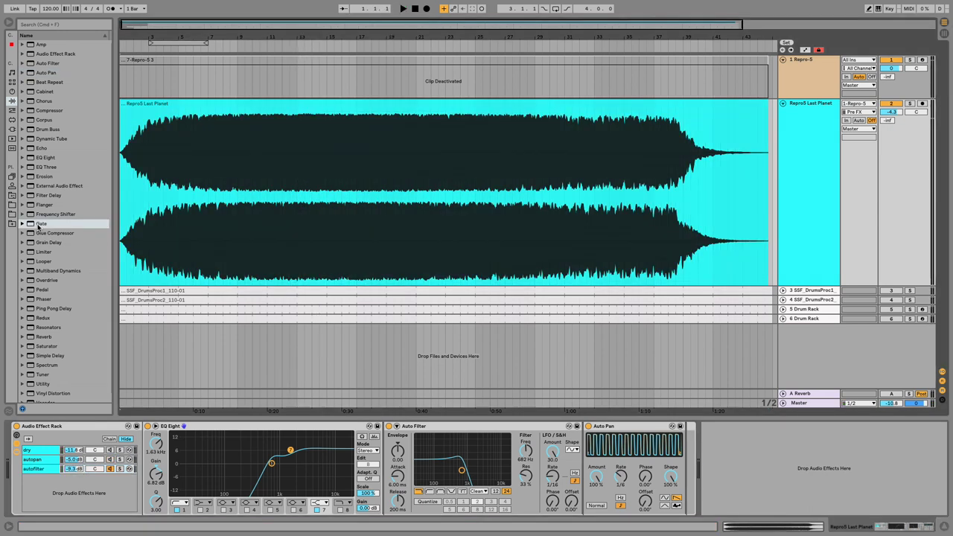
# Add a fourth rack chain named gate containing the Gate effect, and bypass the Gate.
pyautogui.moveTo(47, 490); pyautogui.dragTo(40, 482)
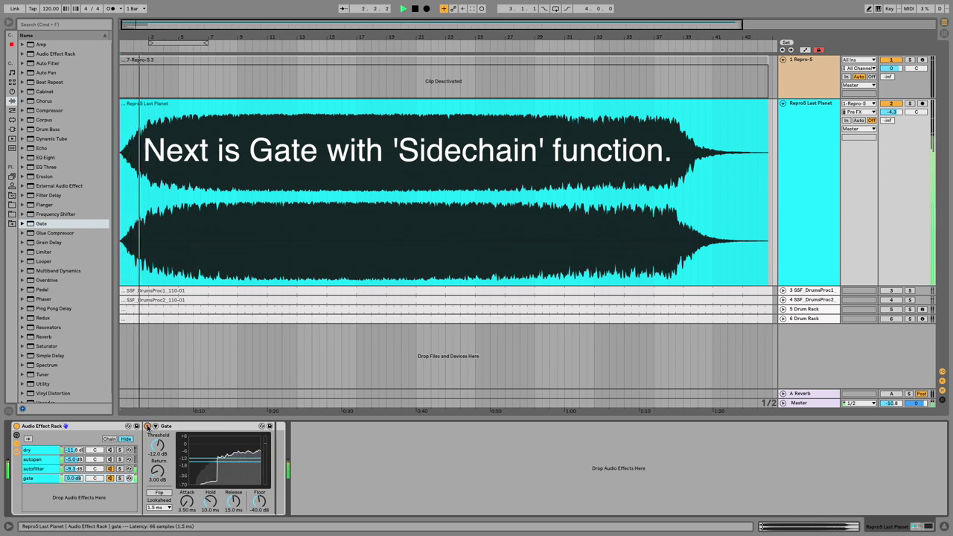
pyautogui.press('space')
# Unfold the SSF_DrumsProc1 track and audition its drum loop with and without the Repro5 Last Planet pad.
pyautogui.click(783, 290)
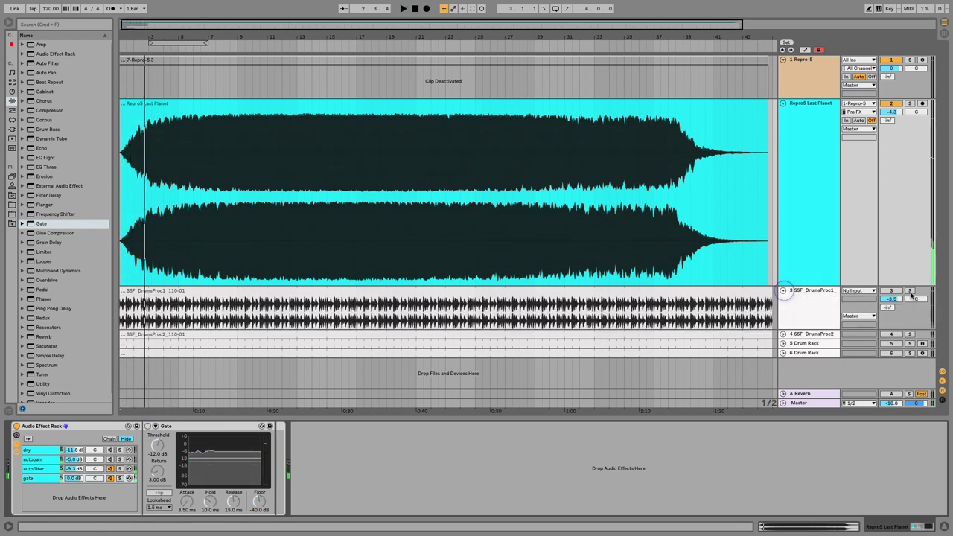
pyautogui.press('space')
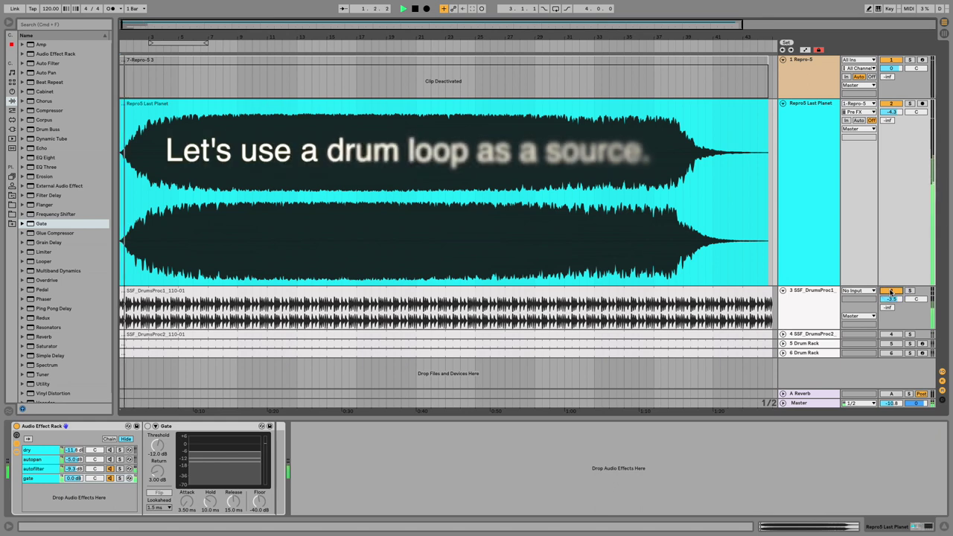
pyautogui.click(892, 104)
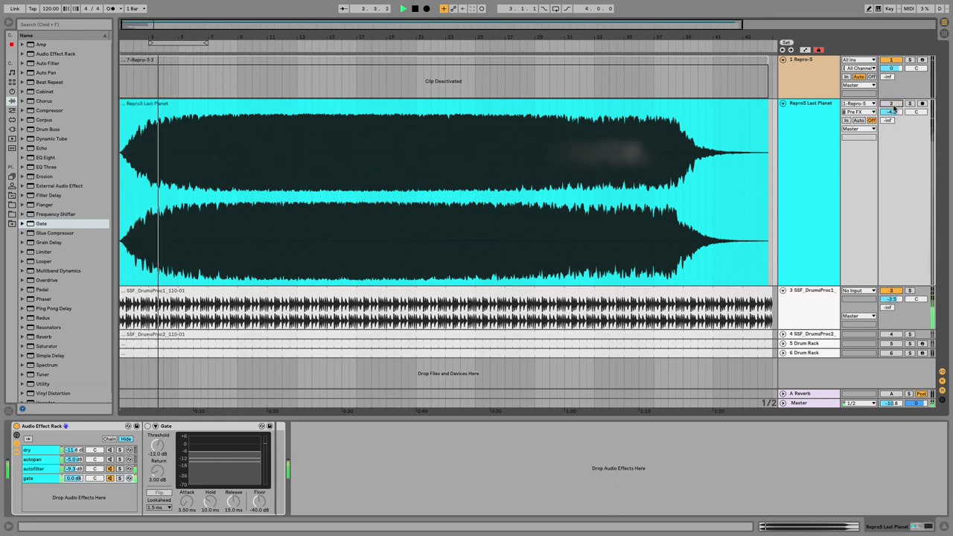
pyautogui.click(892, 105)
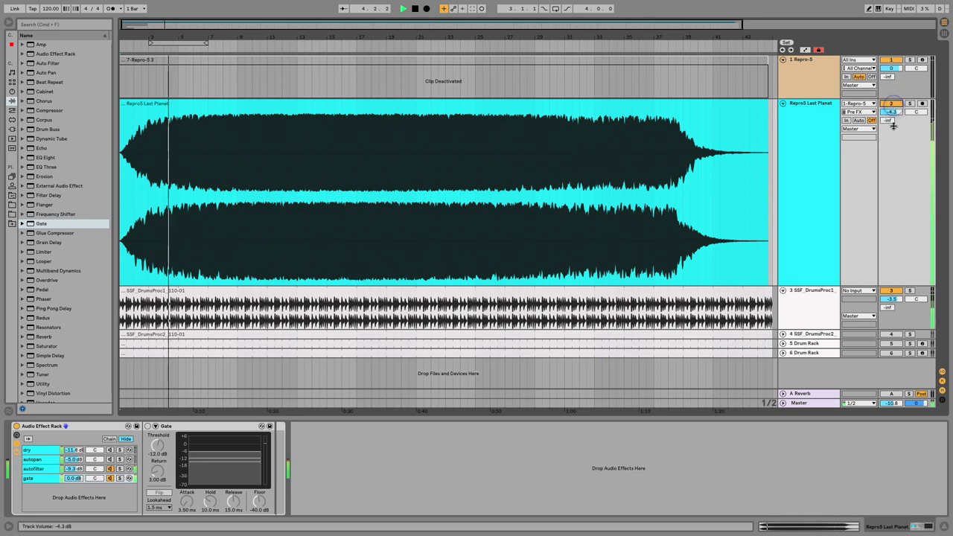
pyautogui.click(890, 292)
pyautogui.moveTo(891, 287); pyautogui.dragTo(895, 269)
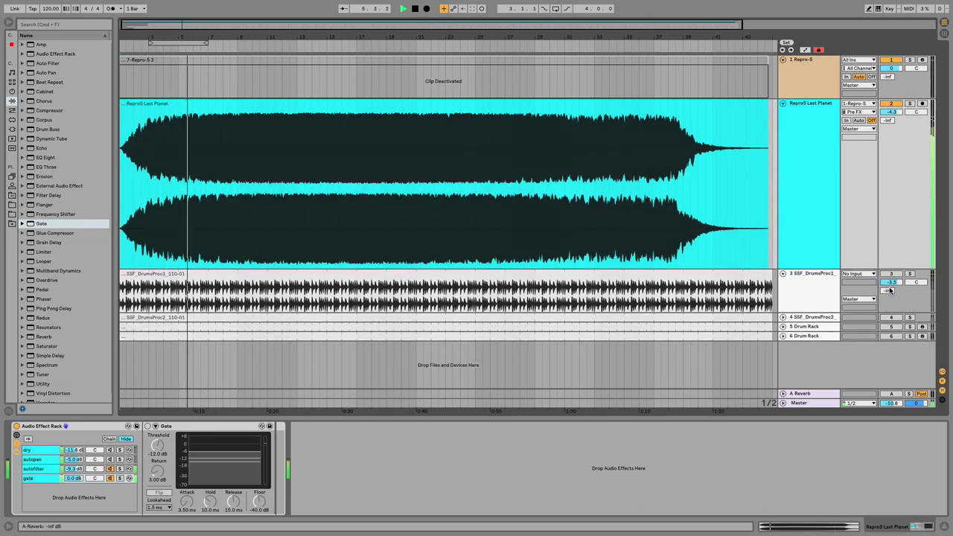
# Turn the Gate back on and sidechain it from the 3-SSF DrumsProc1 110-01 track.
pyautogui.click(150, 444)
pyautogui.click(160, 452)
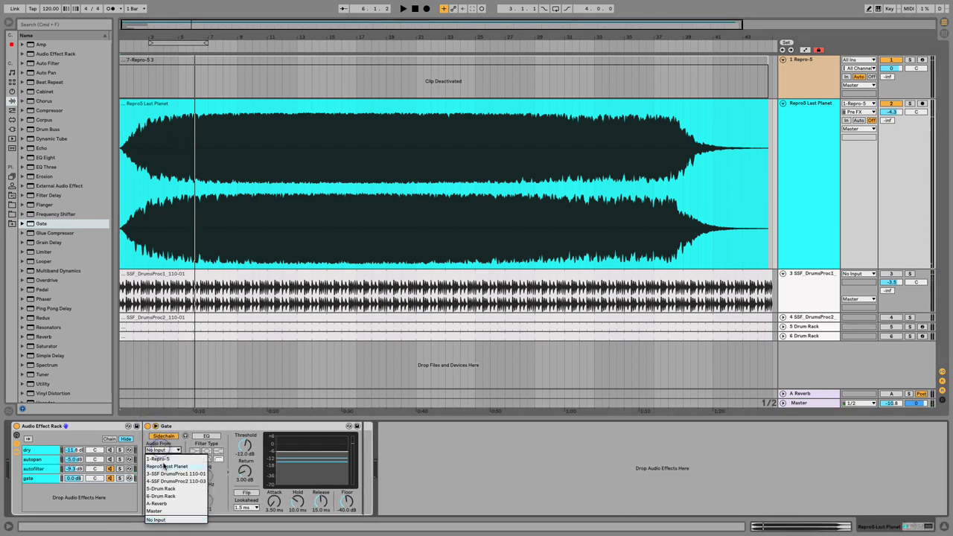
pyautogui.click(169, 474)
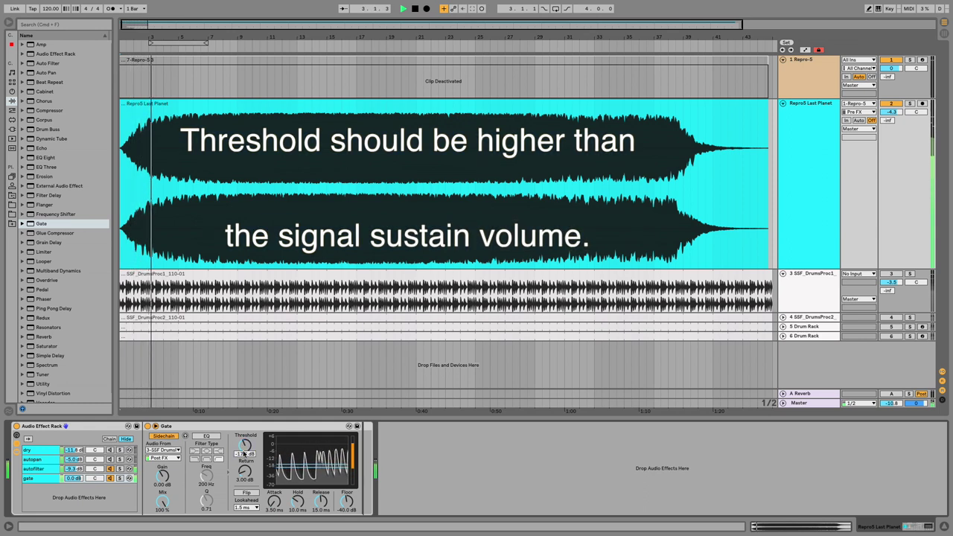
# With the autofilter chain silenced, set the Gate to -17.1 dB threshold, 4.19 dB return, 1.21 ms attack, 4.79 ms hold, 0.25 ms release, -56.0 dB floor.
pyautogui.click(109, 470)
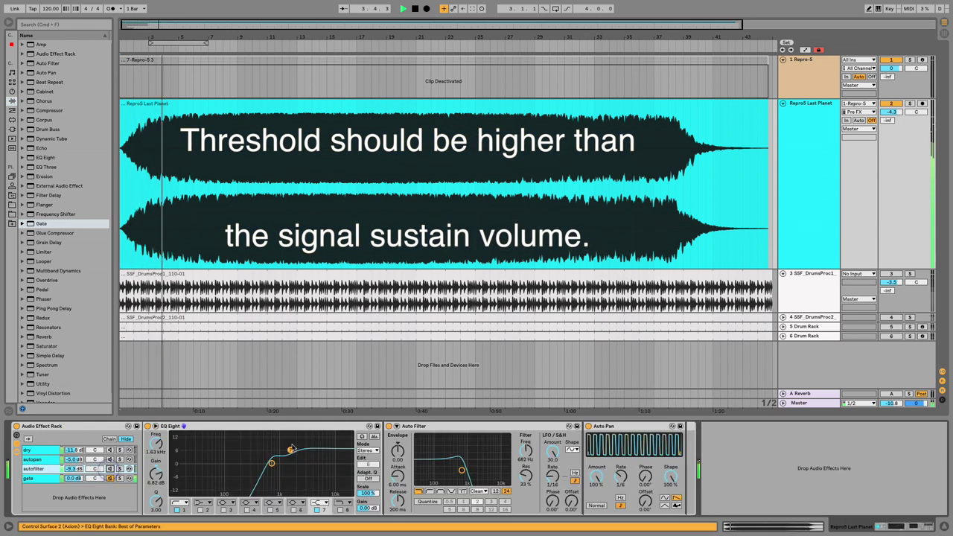
pyautogui.click(90, 479)
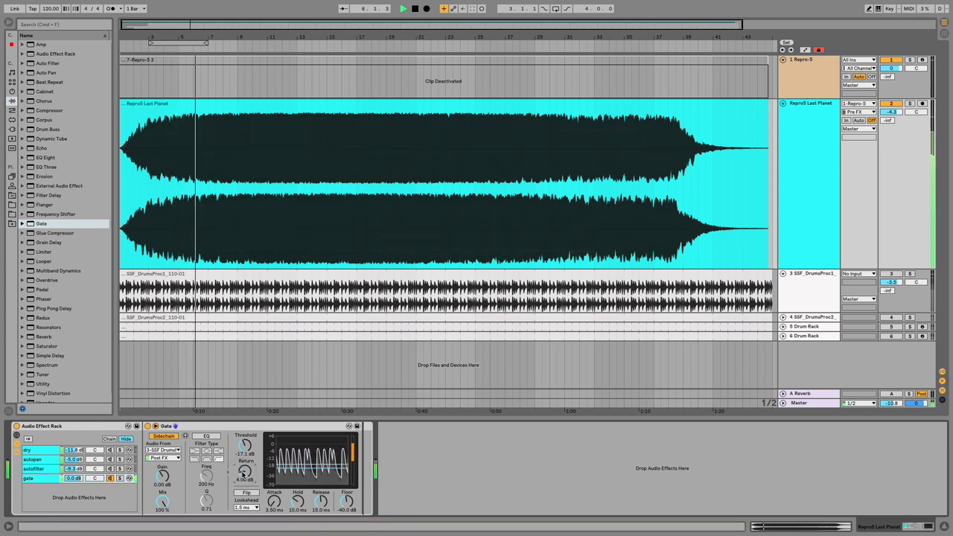
pyautogui.moveTo(275, 500); pyautogui.dragTo(276, 506)
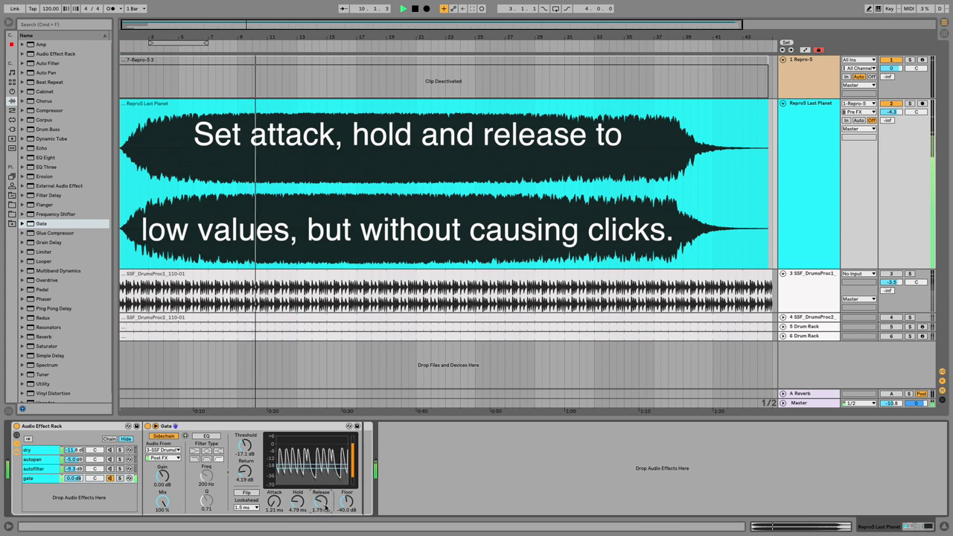
pyautogui.moveTo(325, 508); pyautogui.dragTo(327, 514)
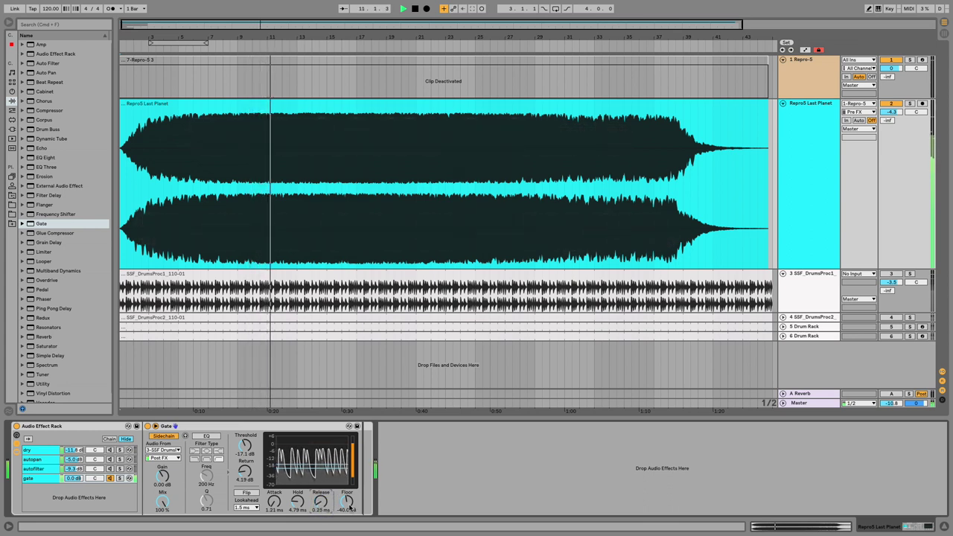
pyautogui.moveTo(347, 507); pyautogui.dragTo(348, 507)
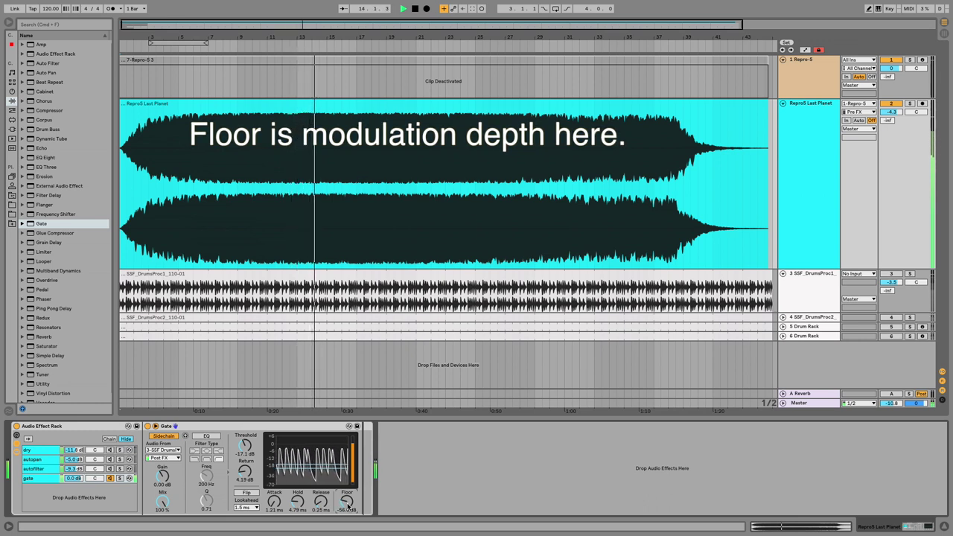
# Add EQ Eight after the Gate, enabling a low cut on band 1 and a high cut at 1.29 kHz on band 8.
pyautogui.moveTo(42, 157); pyautogui.dragTo(387, 465)
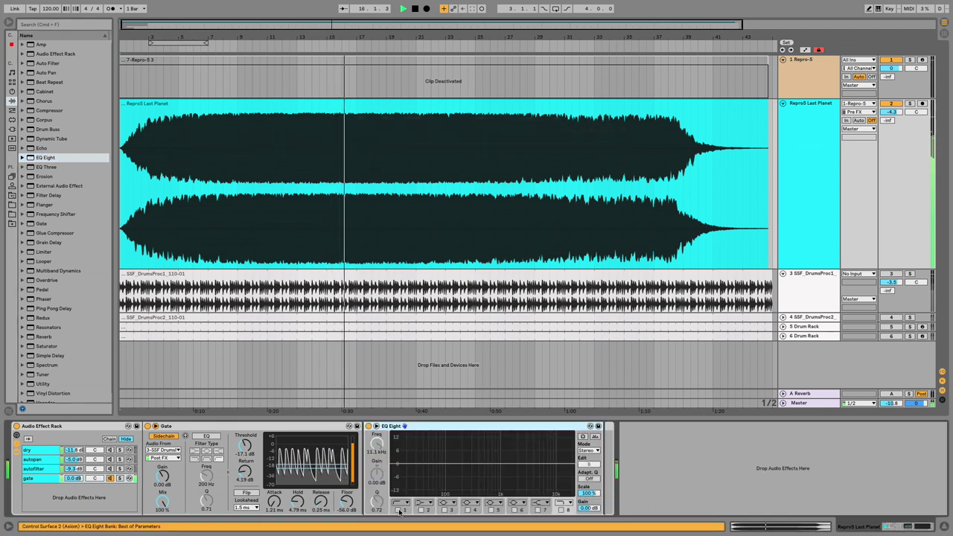
pyautogui.moveTo(426, 471); pyautogui.dragTo(452, 466)
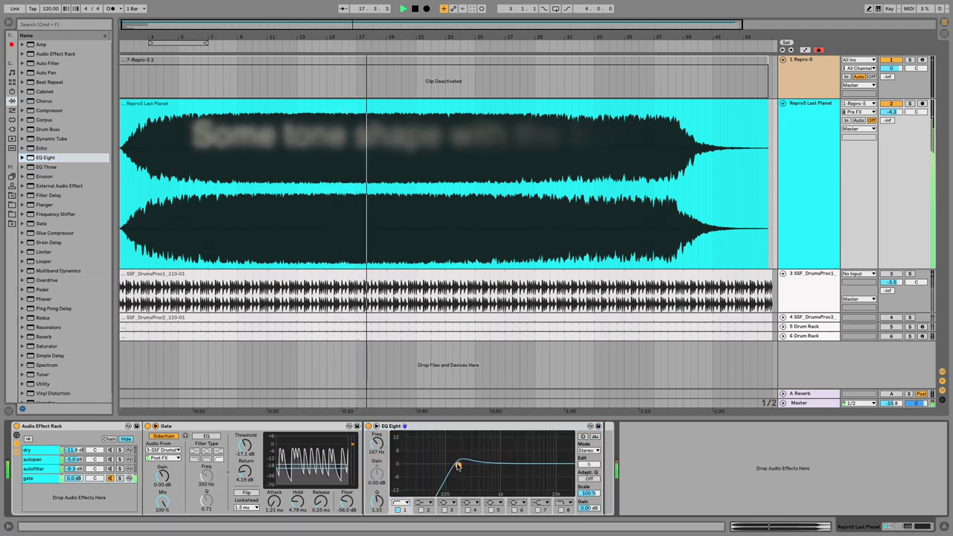
pyautogui.click(561, 510)
pyautogui.moveTo(558, 465); pyautogui.dragTo(507, 469)
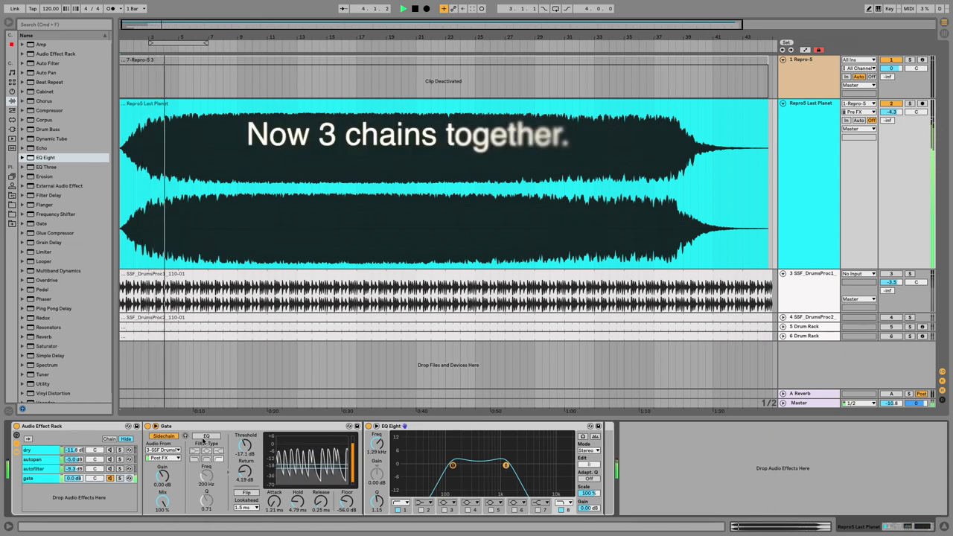
# Reactivate the autofilter and autopan chains to audition them together with the gate chain.
pyautogui.click(111, 470)
pyautogui.click(111, 461)
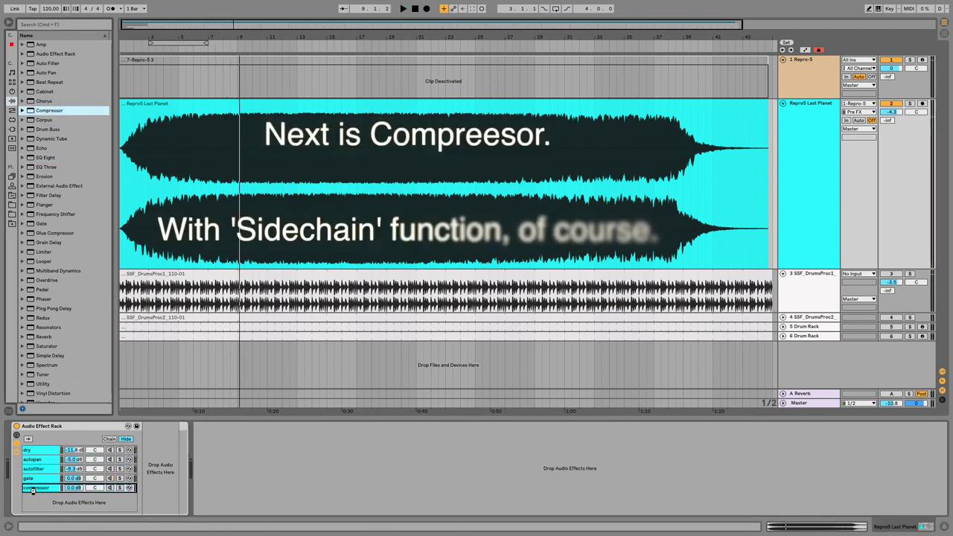
# Add a fifth rack chain named compressor containing the Compressor effect, and audition the unfolded 5 Drum Rack track in solo.
pyautogui.click(32, 489)
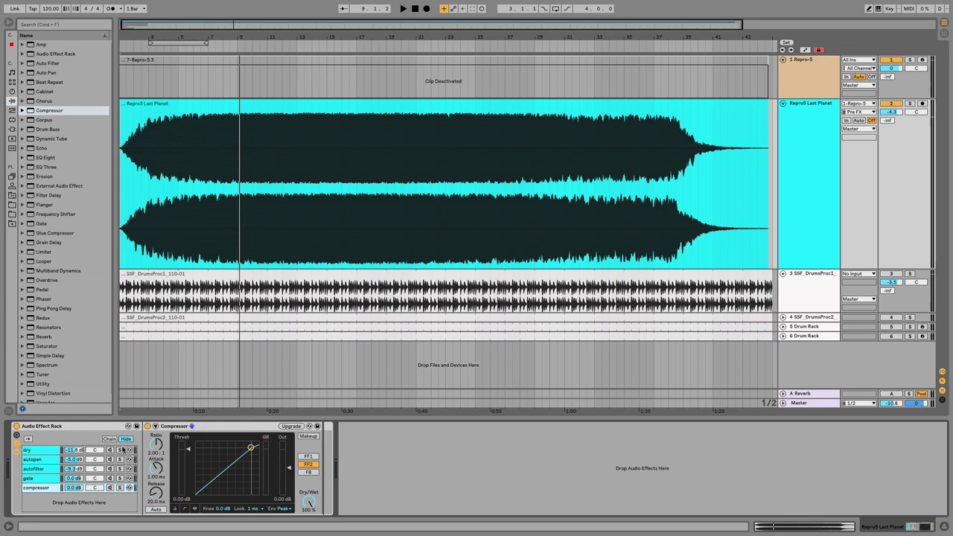
pyautogui.click(783, 327)
pyautogui.click(910, 327)
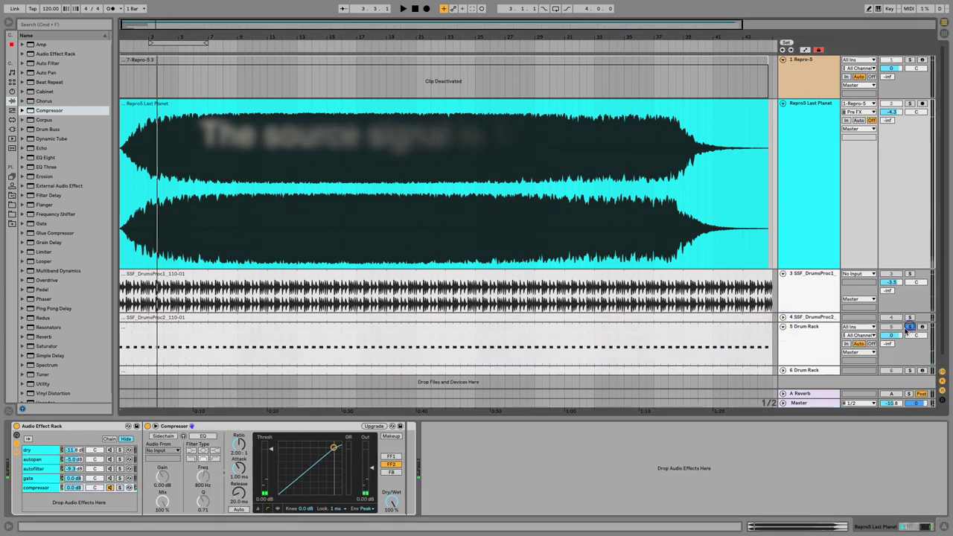
pyautogui.press('space')
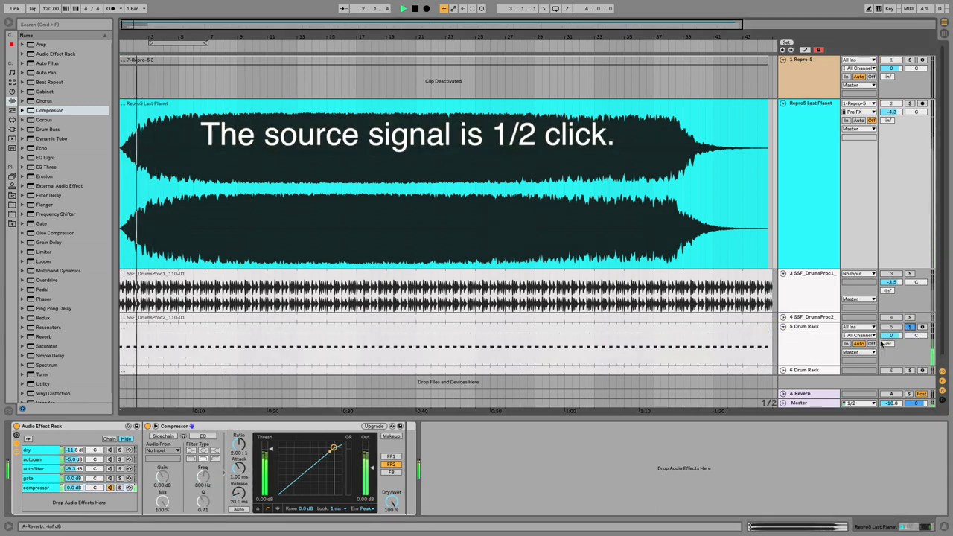
pyautogui.press('space')
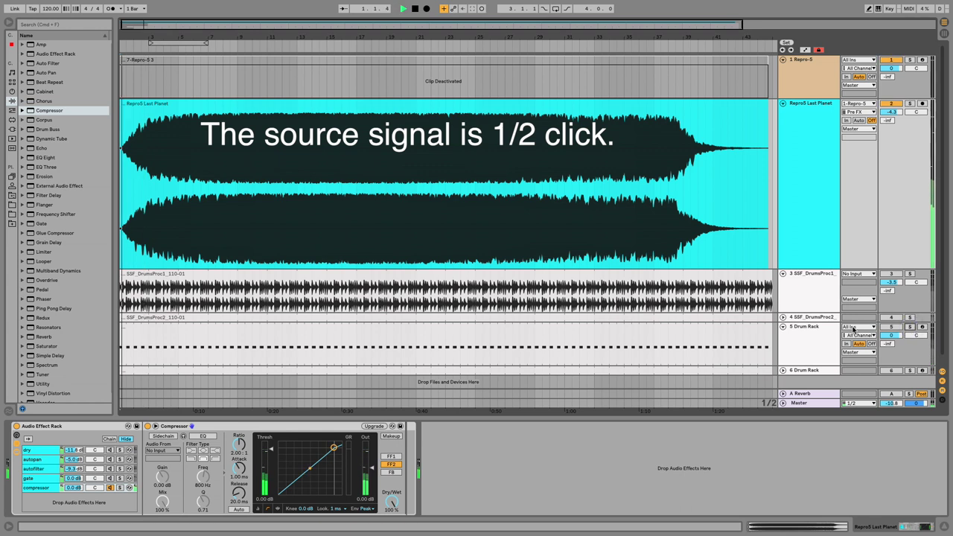
# Enable the Compressor's sidechain and feed it from the 5-Drum Rack track.
pyautogui.click(164, 436)
pyautogui.click(164, 450)
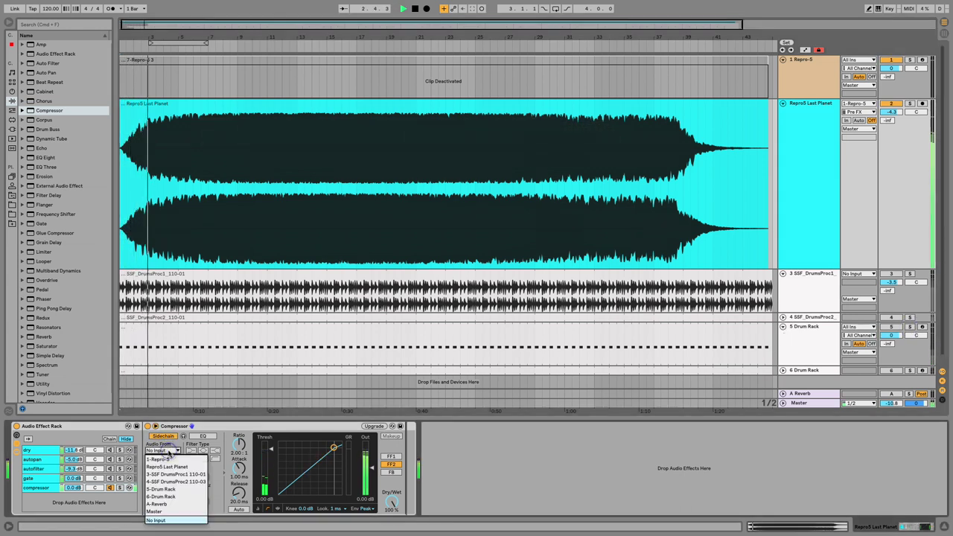
pyautogui.click(160, 489)
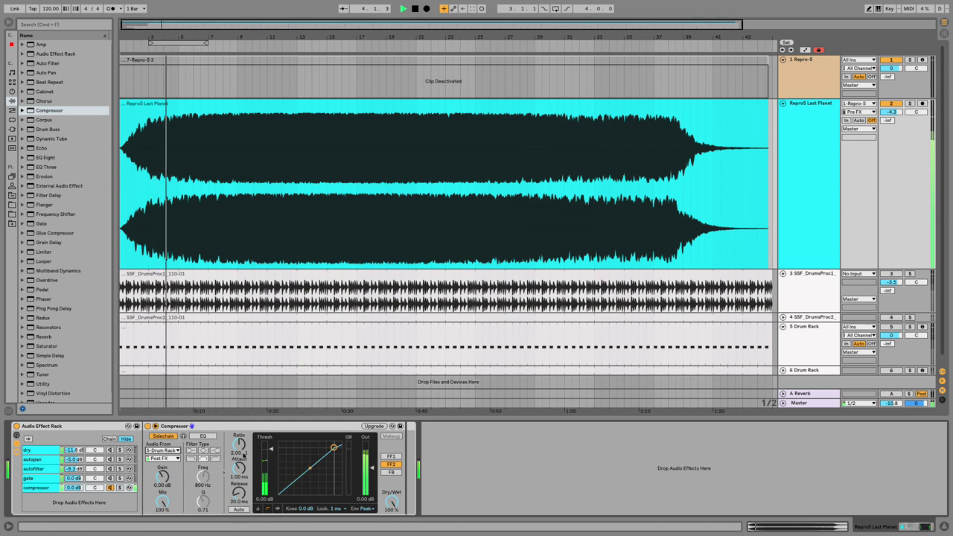
# Set the Compressor to an infinite ratio, 0.01 ms attack, -38.9 dB threshold and 194 ms release for a synced pumping effect.
pyautogui.moveTo(240, 445); pyautogui.dragTo(244, 487)
pyautogui.moveTo(270, 451); pyautogui.dragTo(270, 488)
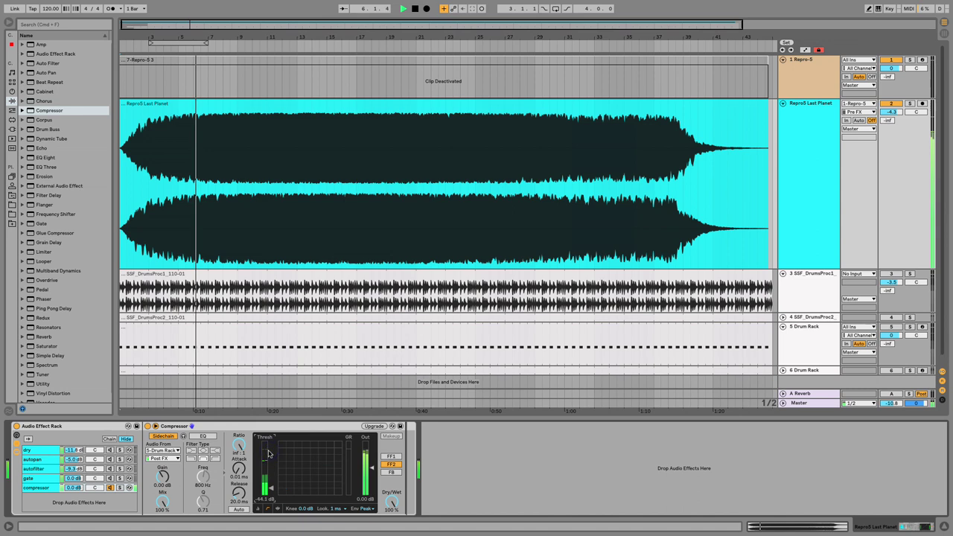
pyautogui.moveTo(269, 452); pyautogui.dragTo(266, 490)
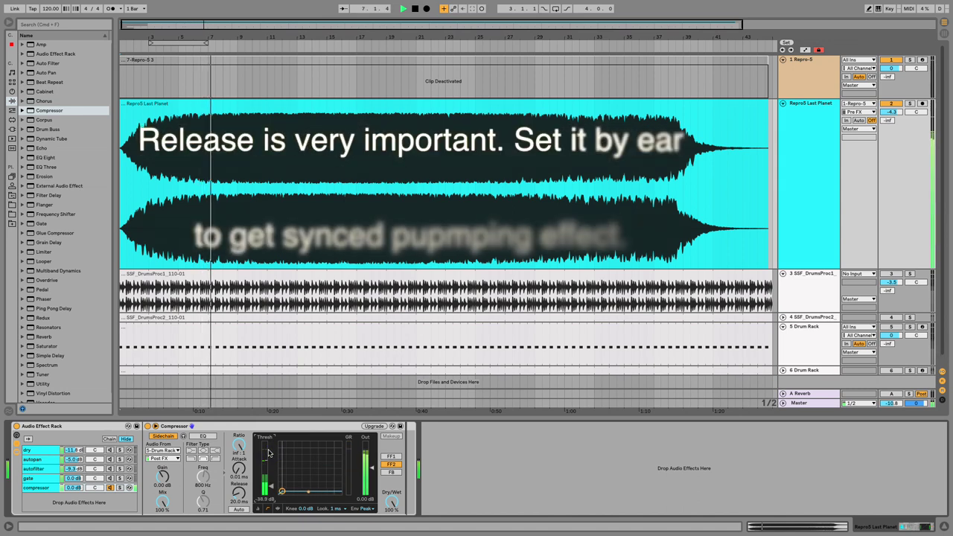
pyautogui.moveTo(239, 493); pyautogui.dragTo(242, 495)
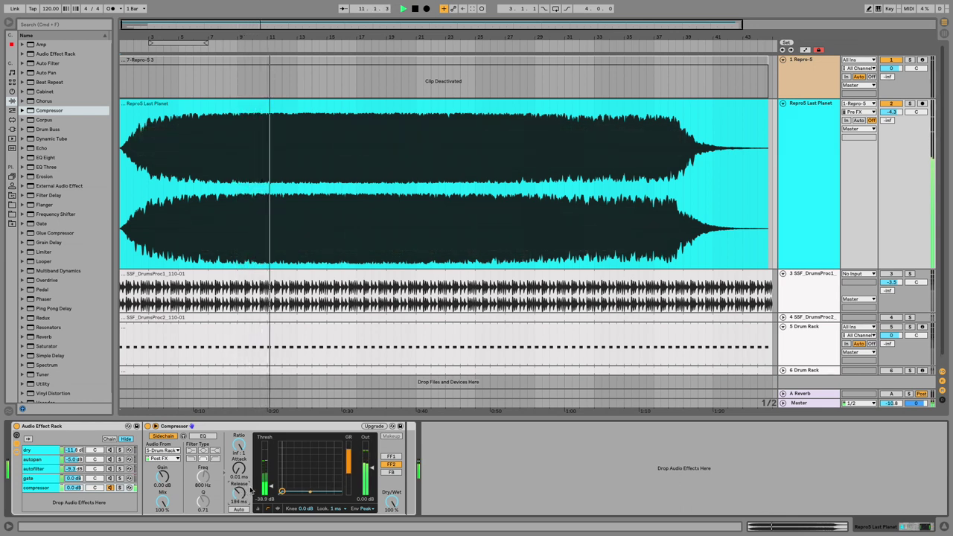
# Add EQ Eight after the Compressor, with a low cut near 130 Hz on band 1 and a high cut at 2.20 kHz on band 8.
pyautogui.click(48, 157)
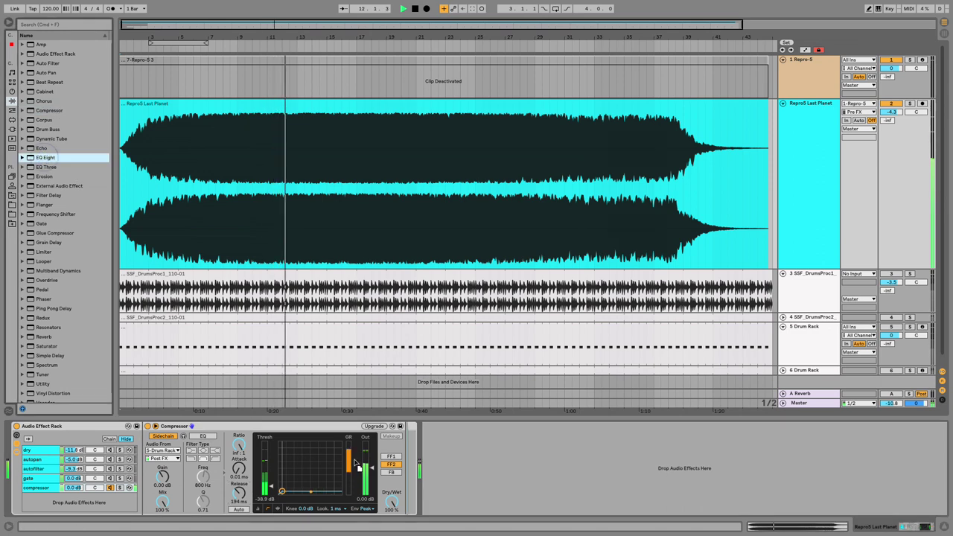
pyautogui.moveTo(388, 485); pyautogui.dragTo(389, 482)
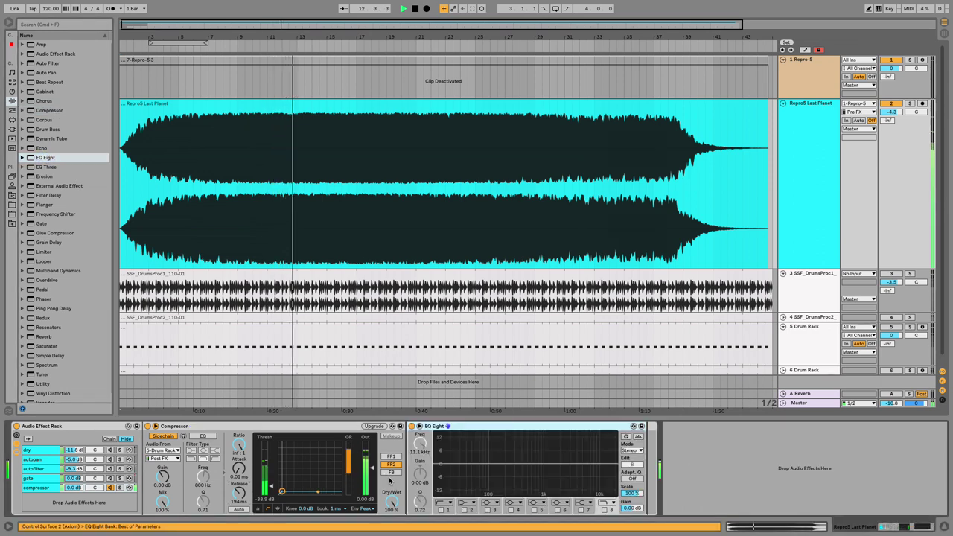
pyautogui.click(442, 510)
pyautogui.moveTo(418, 451); pyautogui.dragTo(418, 446)
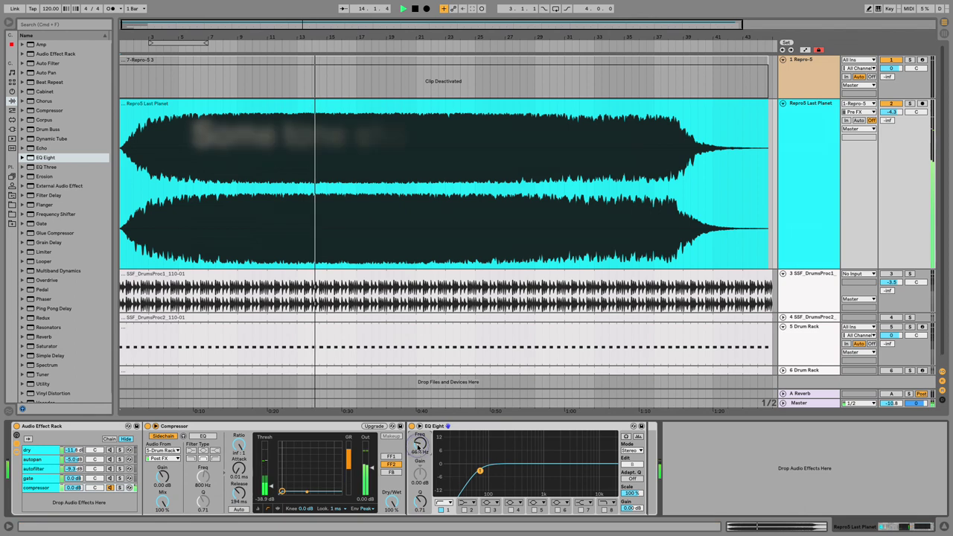
pyautogui.moveTo(480, 471); pyautogui.dragTo(496, 469)
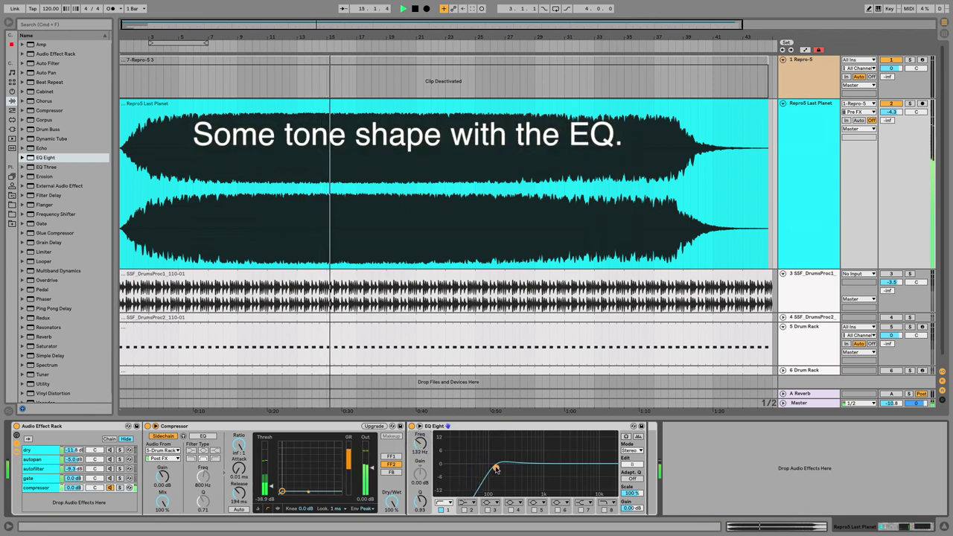
pyautogui.click(610, 510)
pyautogui.moveTo(600, 466); pyautogui.dragTo(561, 468)
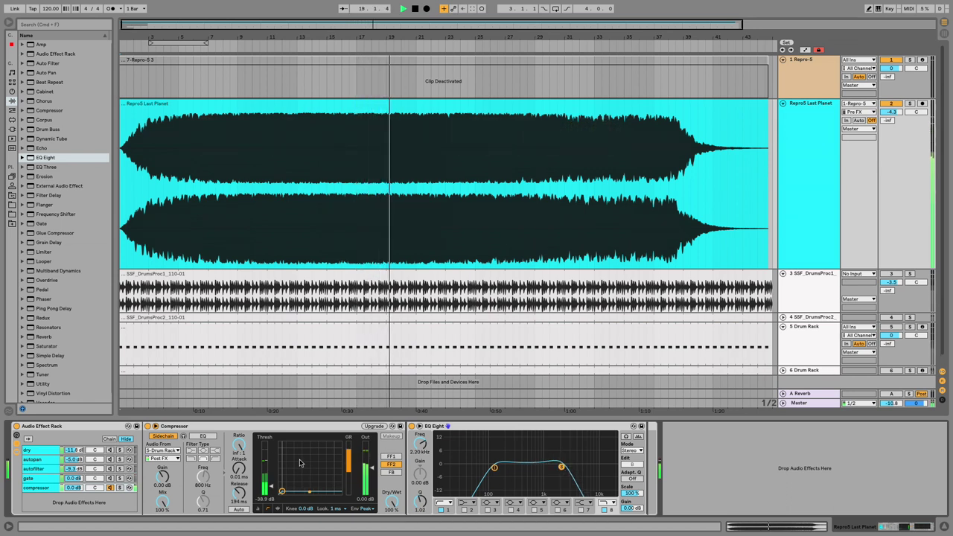
# Reactivate the autofilter, autopan and gate chains and play them together with the compressor chain.
pyautogui.click(109, 468)
pyautogui.click(110, 460)
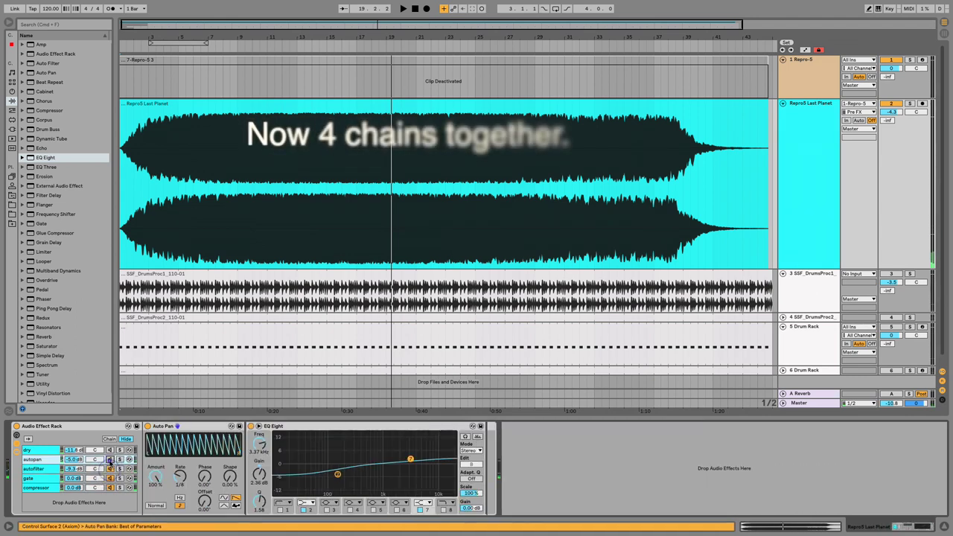
pyautogui.press('space')
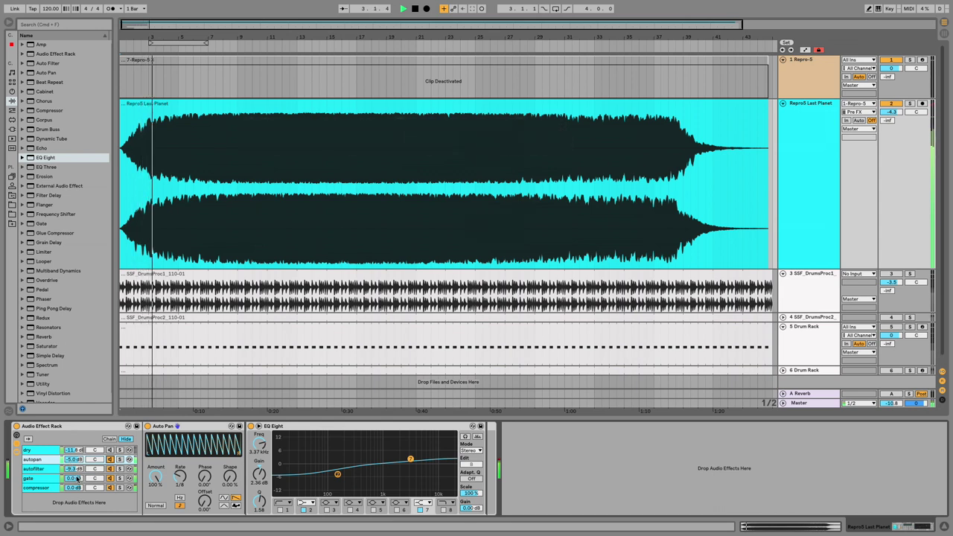
# Balance the chain volumes: autofilter -10.2 dB, gate -3.4 dB, compressor -5.0 dB, and the reactivated dry chain -34.0 dB.
pyautogui.click(77, 476)
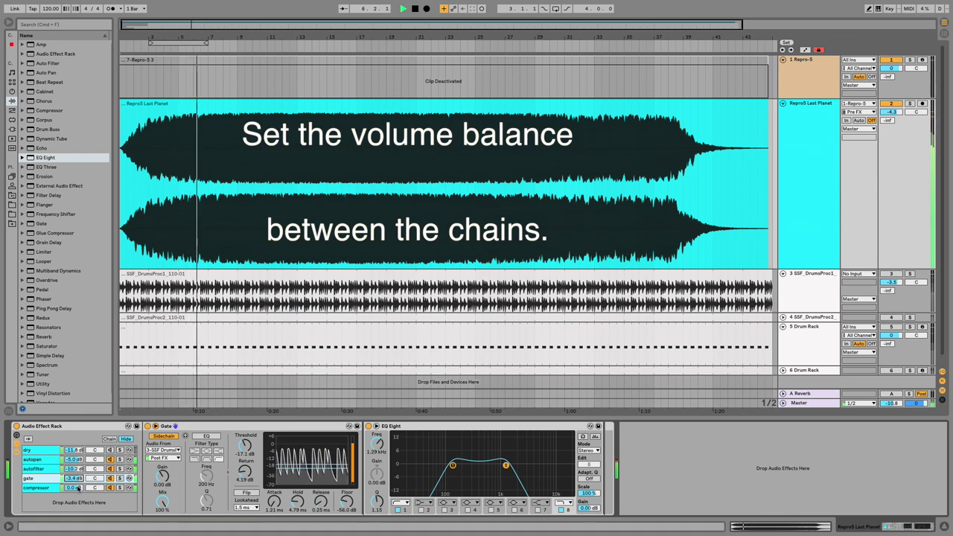
pyautogui.click(78, 488)
pyautogui.moveTo(77, 488); pyautogui.dragTo(79, 500)
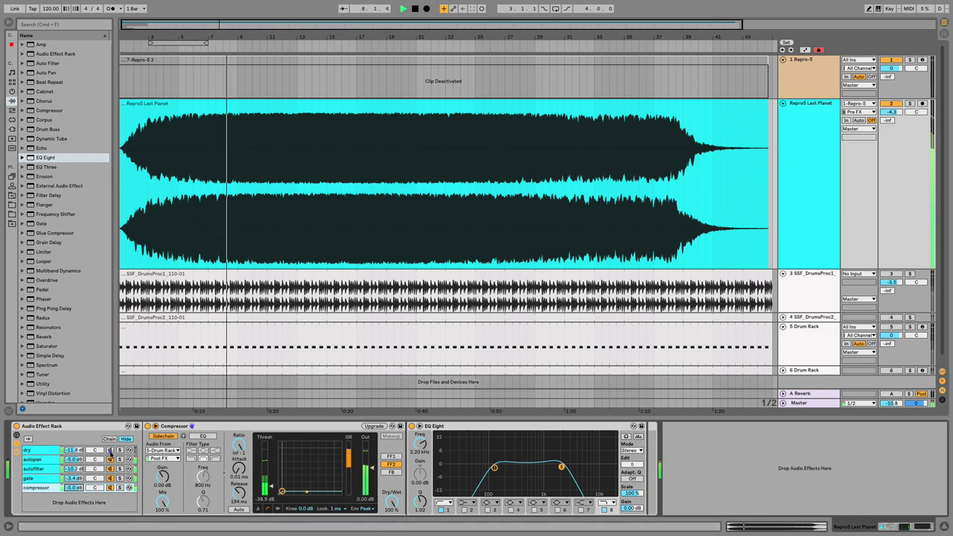
pyautogui.click(78, 451)
pyautogui.moveTo(78, 451); pyautogui.dragTo(74, 453)
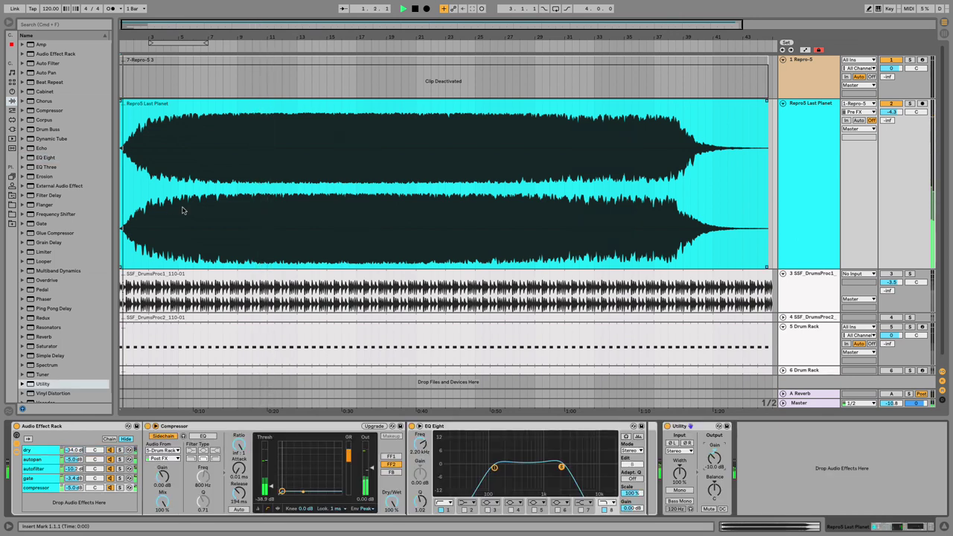
# After the rack and its Utility at -5.56 dB gain, add Auto Filter as a 12 dB low-pass at about 143 Hz with 28% resonance.
pyautogui.doubleClick(52, 64)
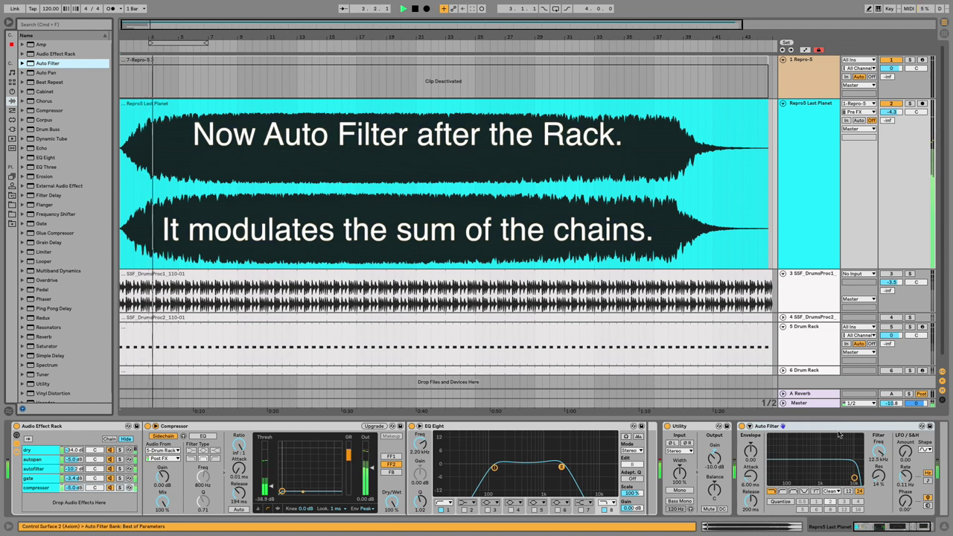
pyautogui.click(849, 491)
pyautogui.moveTo(877, 453); pyautogui.dragTo(879, 464)
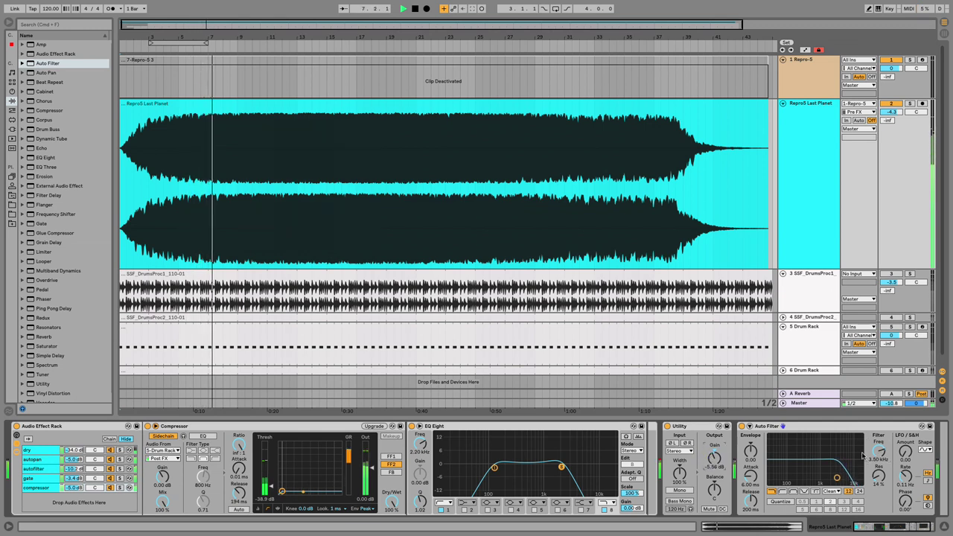
pyautogui.moveTo(879, 455); pyautogui.dragTo(880, 466)
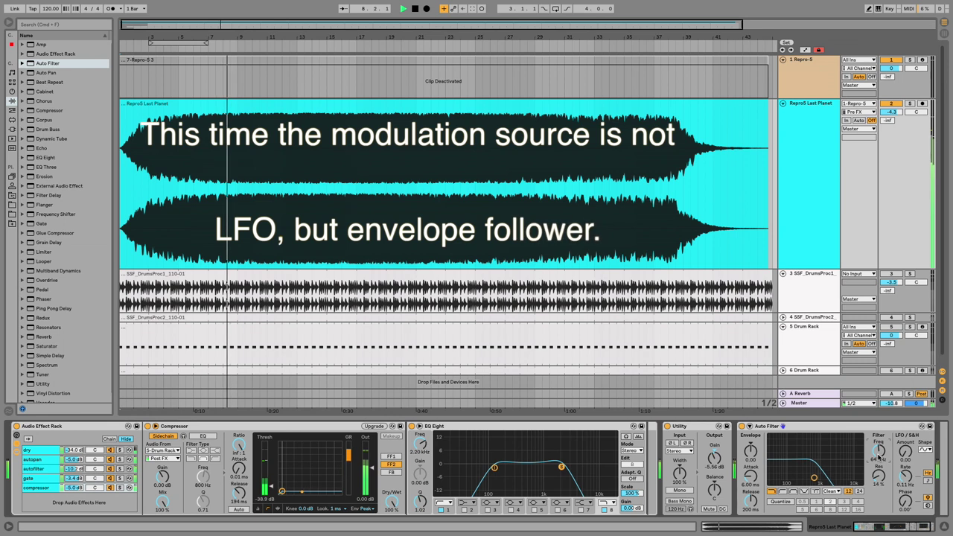
pyautogui.moveTo(818, 481); pyautogui.dragTo(793, 476)
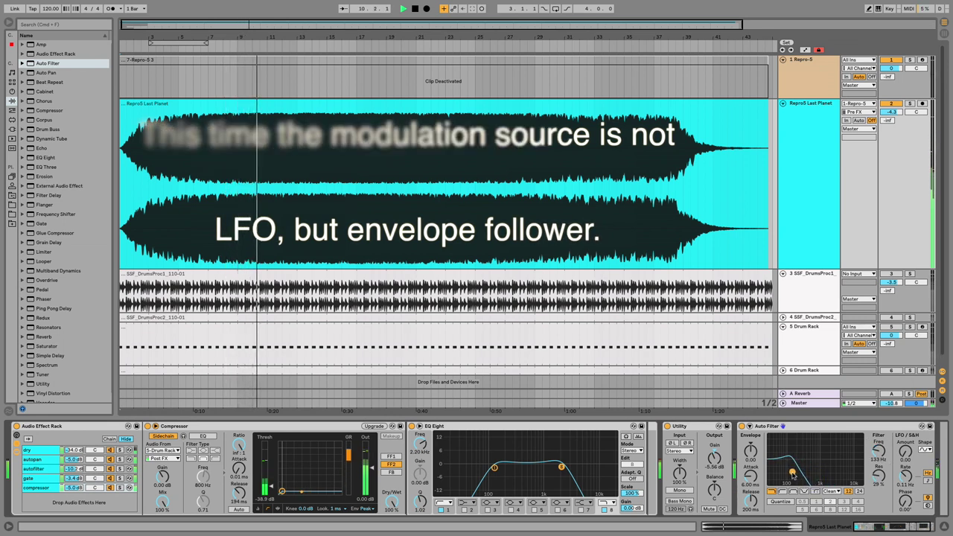
# Enable Auto Filter's sidechain with the 4-SSF_DrumsProc2 track as source, and solo that track briefly to audition it.
pyautogui.click(749, 427)
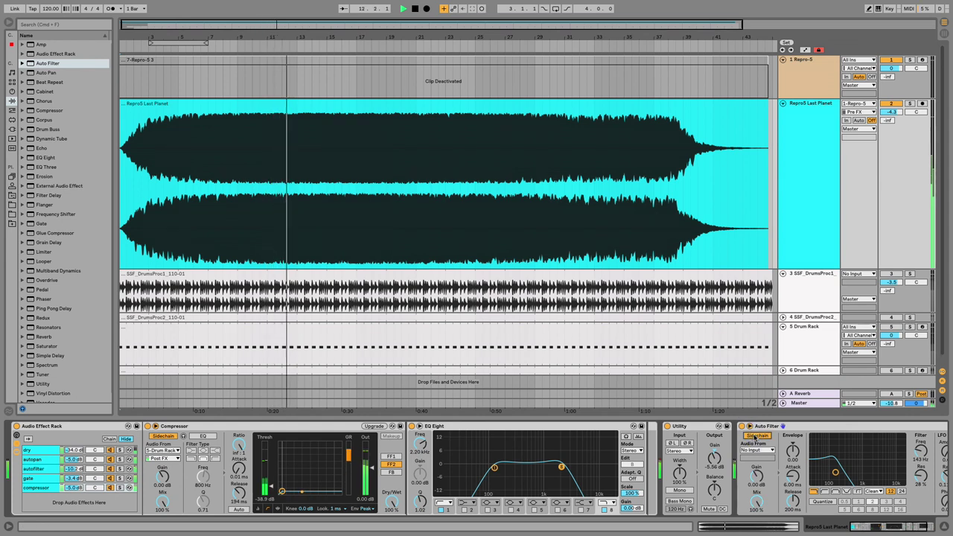
pyautogui.click(758, 450)
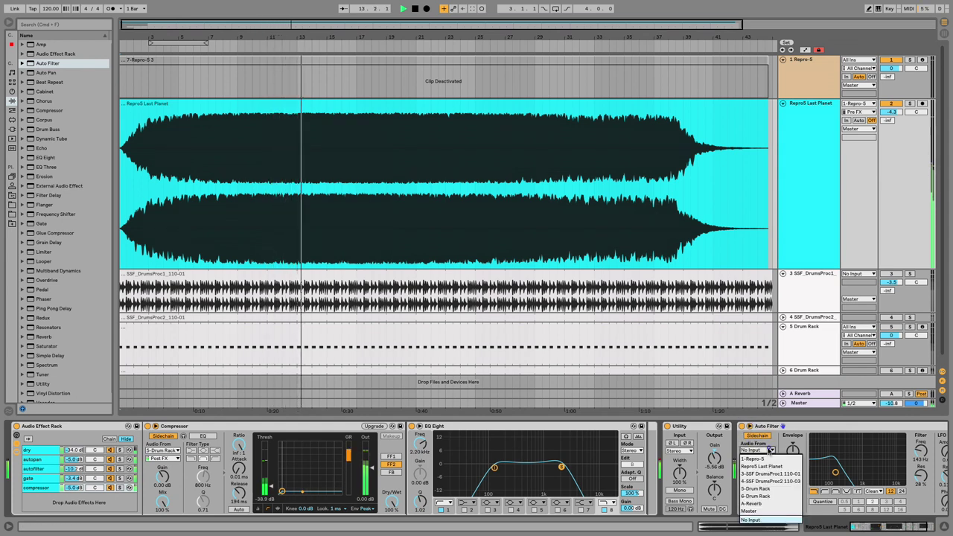
pyautogui.click(772, 482)
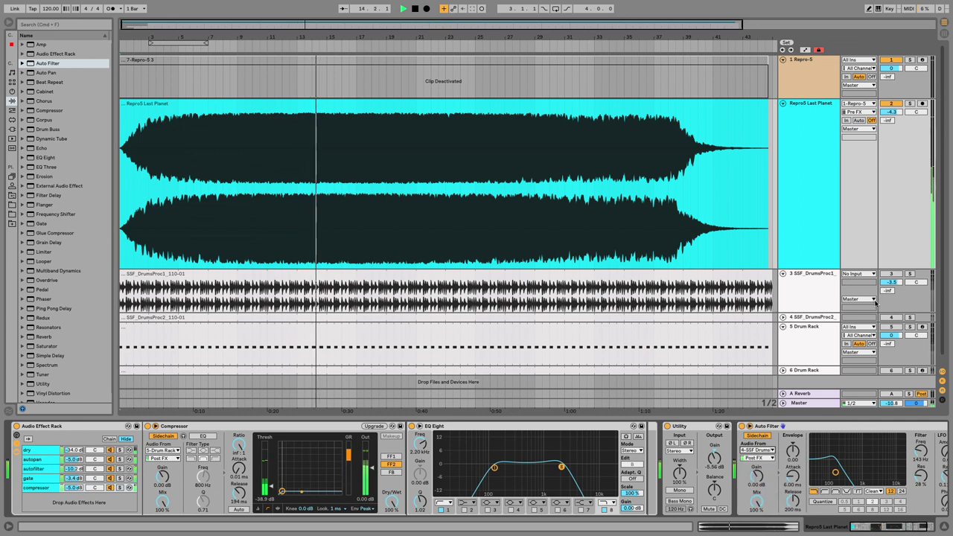
pyautogui.click(783, 318)
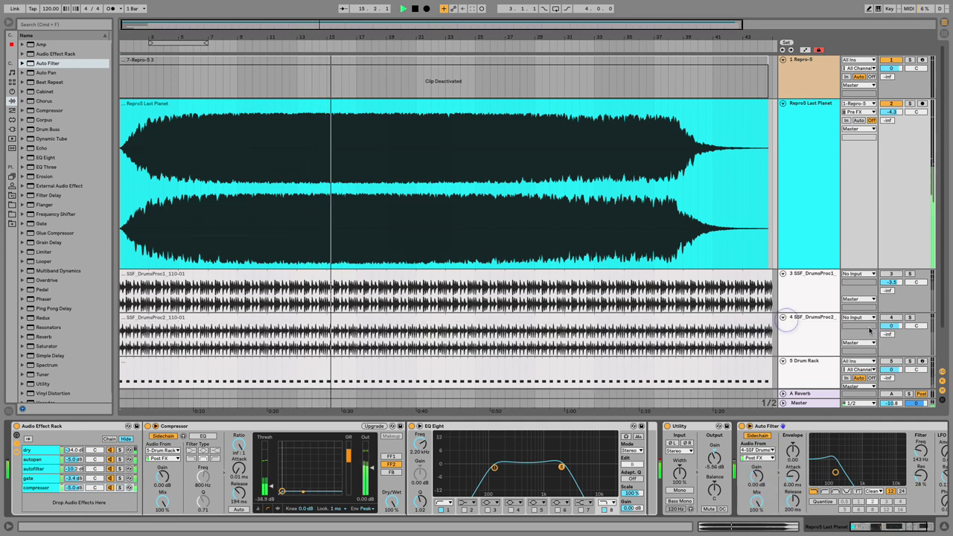
pyautogui.click(910, 318)
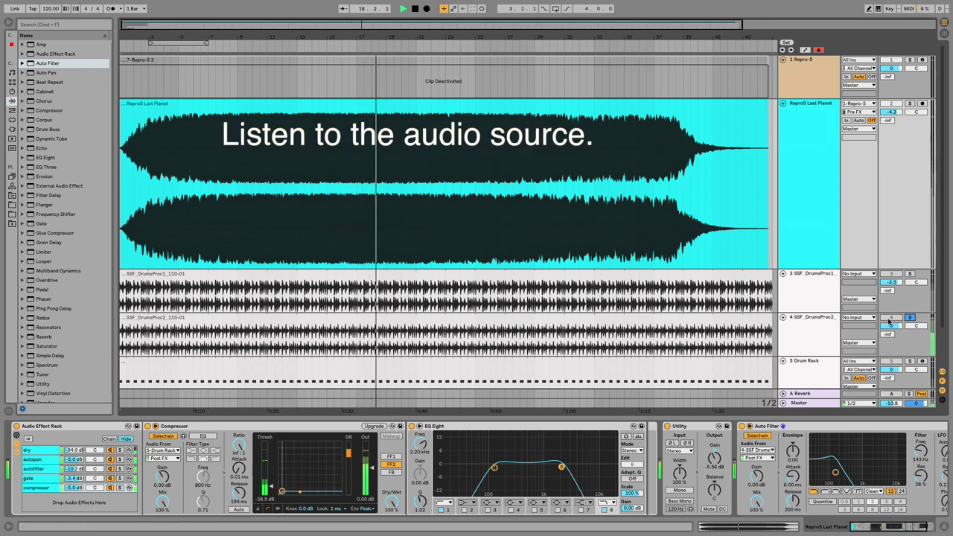
pyautogui.click(910, 319)
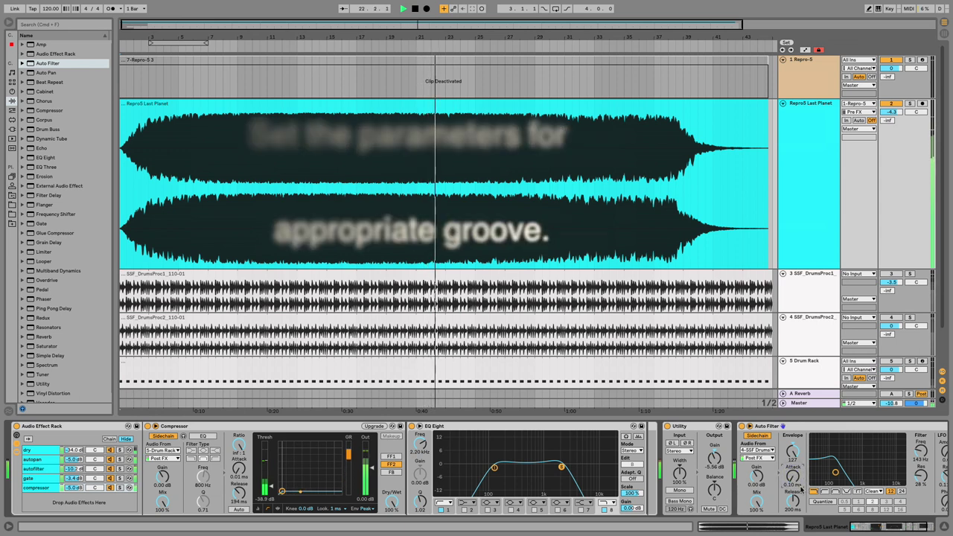
# Set Auto Filter's envelope amount to 127, with a 0.10 ms attack and 85.8 ms release.
pyautogui.moveTo(794, 502); pyautogui.dragTo(794, 503)
pyautogui.moveTo(903, 530); pyautogui.dragTo(912, 531)
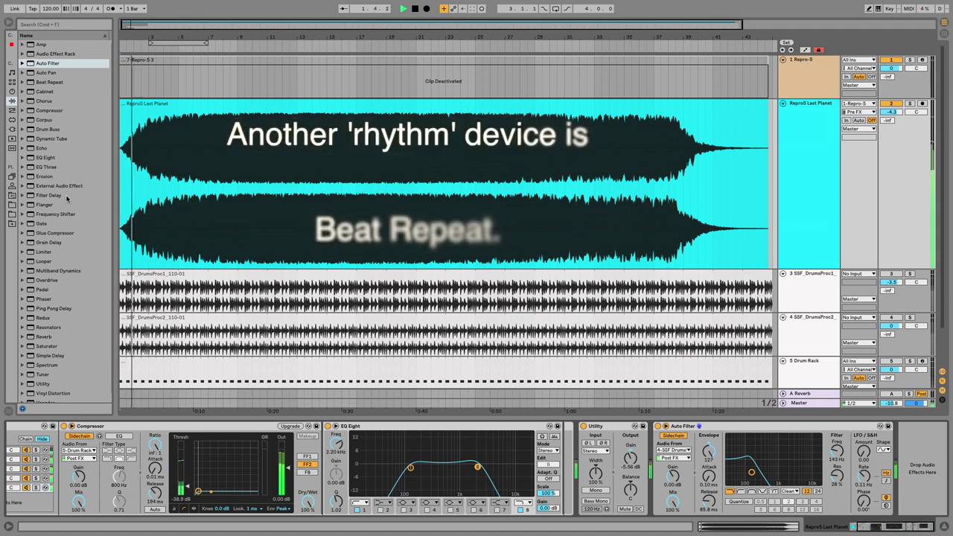
# Add Beat Repeat at the end of the device chain with a 1/8 grid, variation 5, gate 15/16 and chance 50.8%.
pyautogui.doubleClick(50, 83)
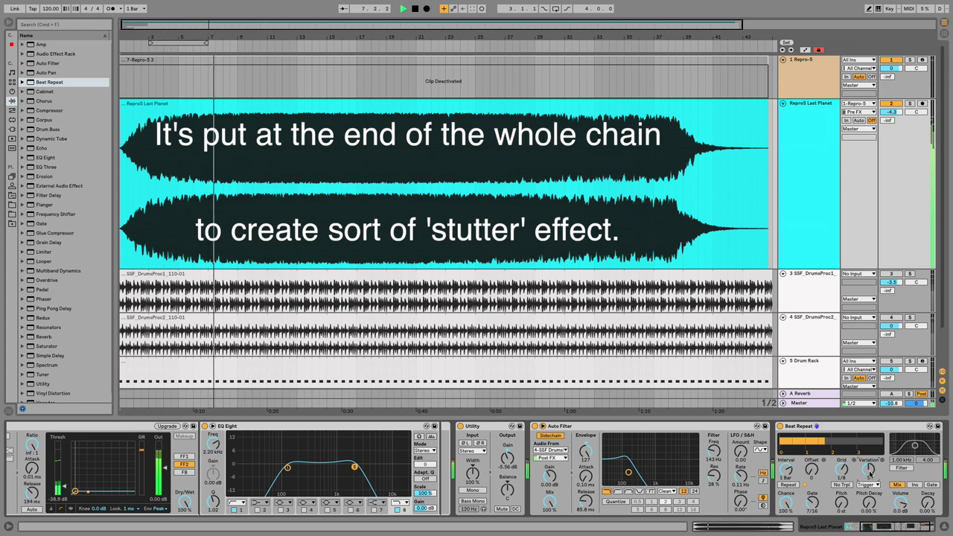
pyautogui.moveTo(812, 511); pyautogui.dragTo(811, 510)
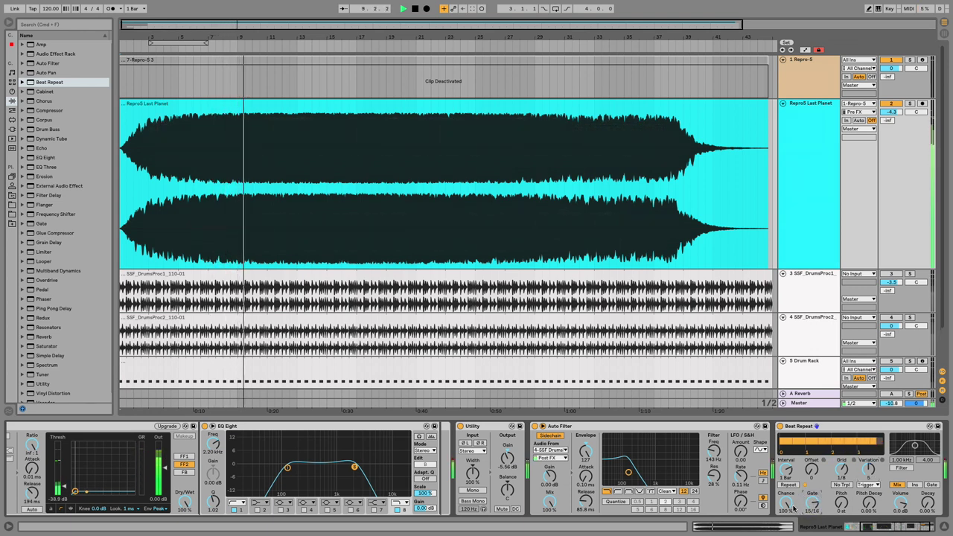
pyautogui.moveTo(792, 503); pyautogui.dragTo(791, 507)
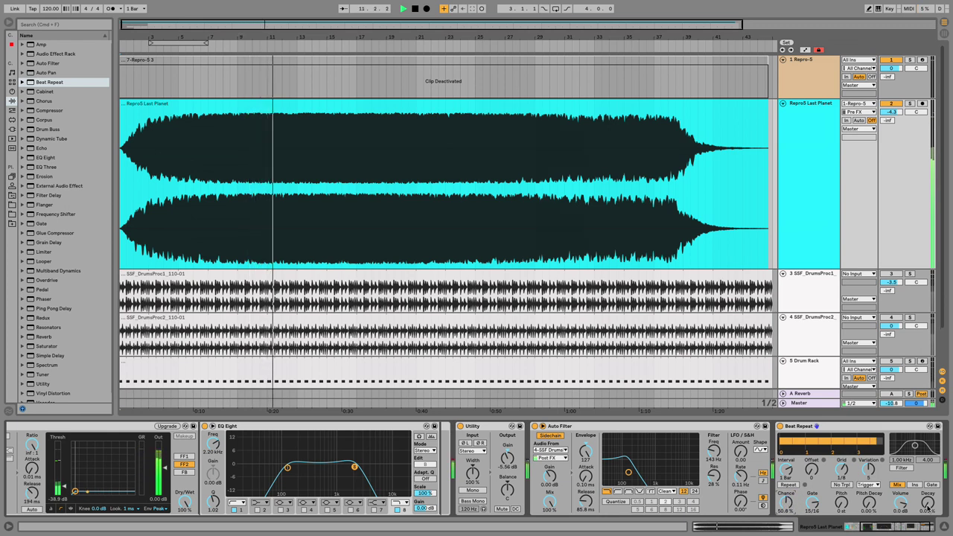
# Set Beat Repeat's decay to 27.0% and volume to -5.0 dB, and enable its filter at 1.05 kHz with width 5.28.
pyautogui.moveTo(921, 508); pyautogui.dragTo(929, 506)
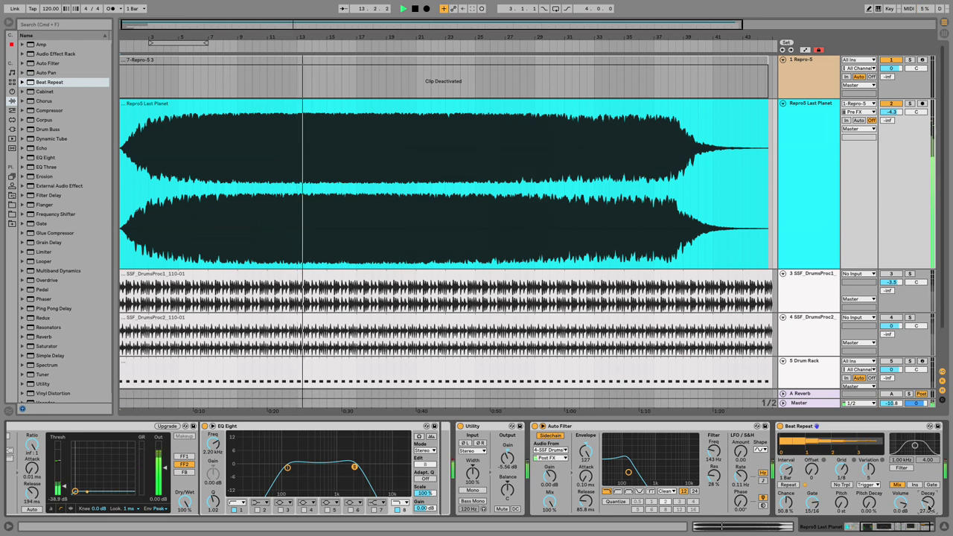
pyautogui.moveTo(904, 504); pyautogui.dragTo(907, 508)
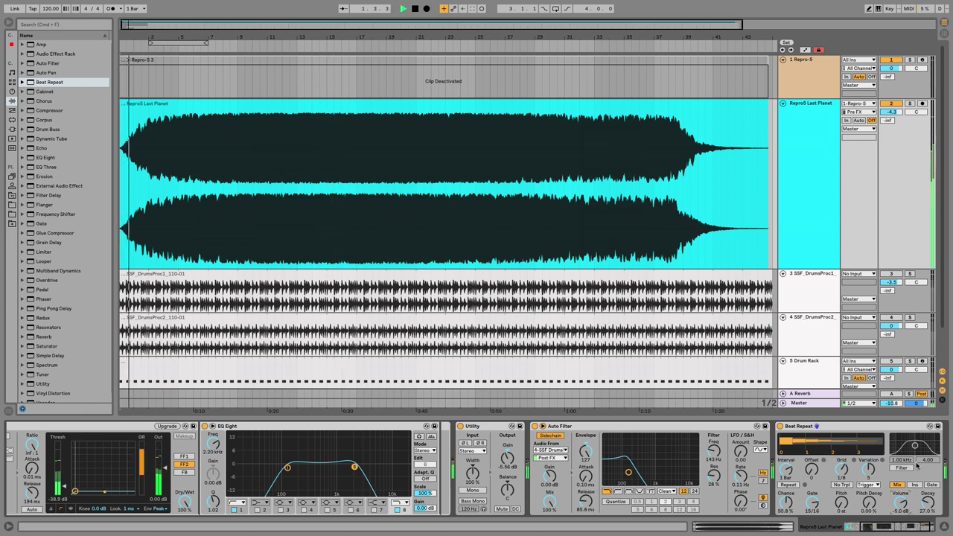
pyautogui.click(910, 468)
pyautogui.moveTo(915, 449); pyautogui.dragTo(917, 447)
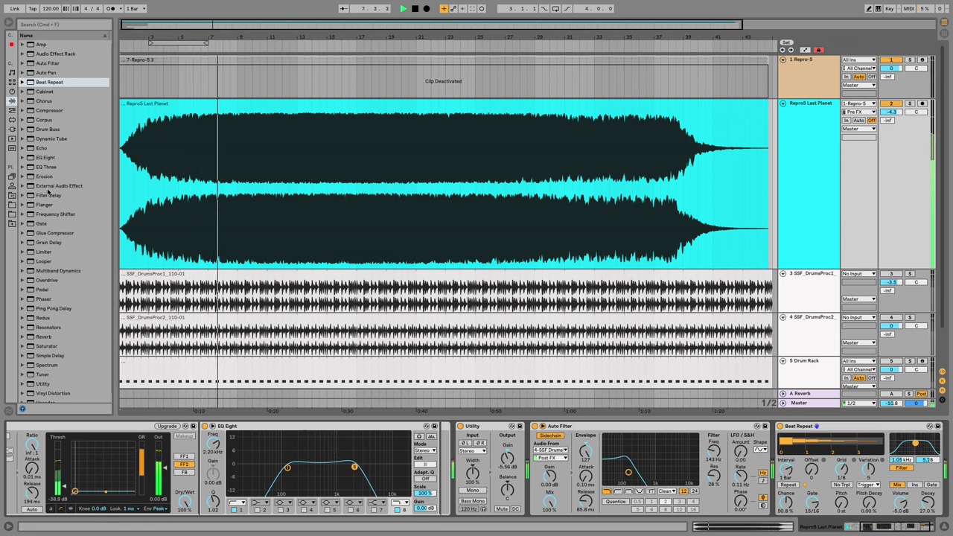
# Add Glue Compressor after Beat Repeat and enable its sidechain with 6-Drum Rack as the source.
pyautogui.doubleClick(54, 233)
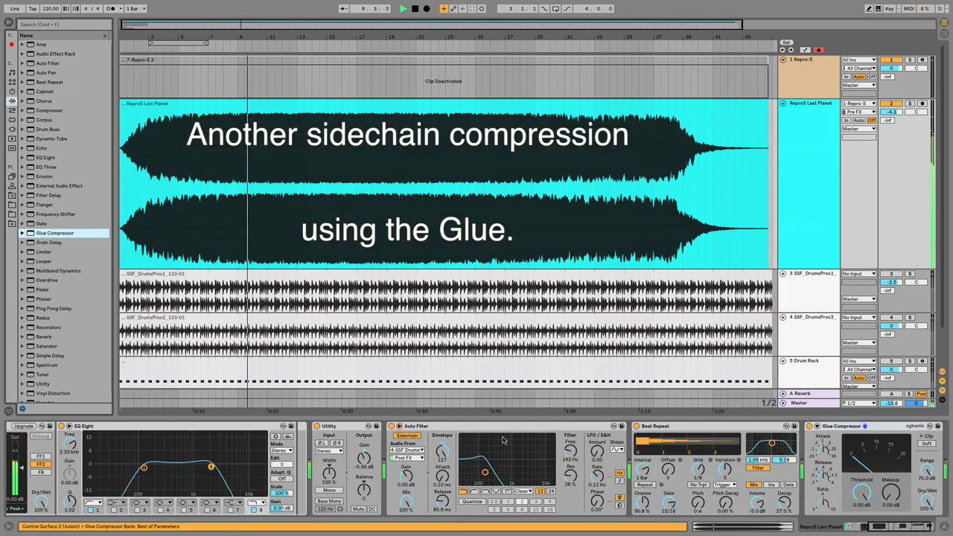
pyautogui.click(817, 427)
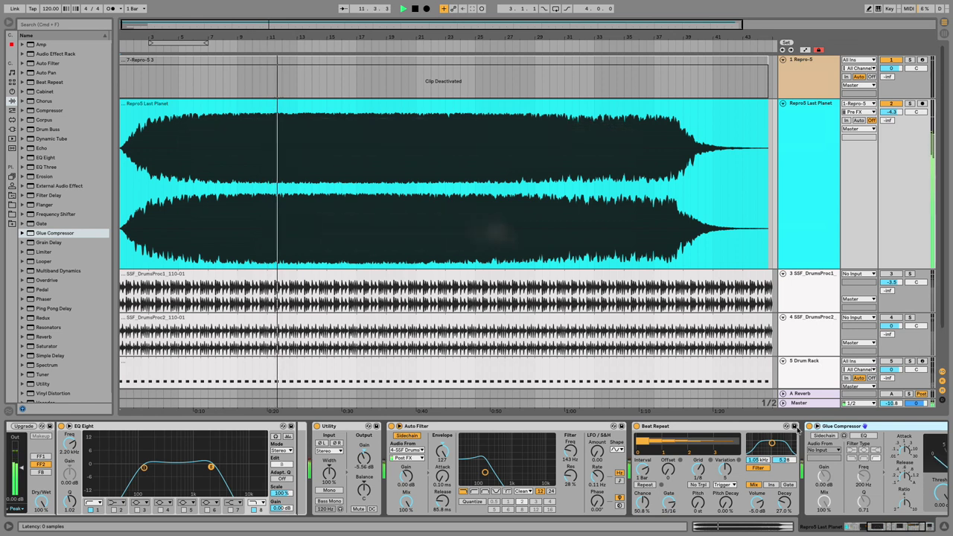
pyautogui.click(824, 437)
pyautogui.click(825, 451)
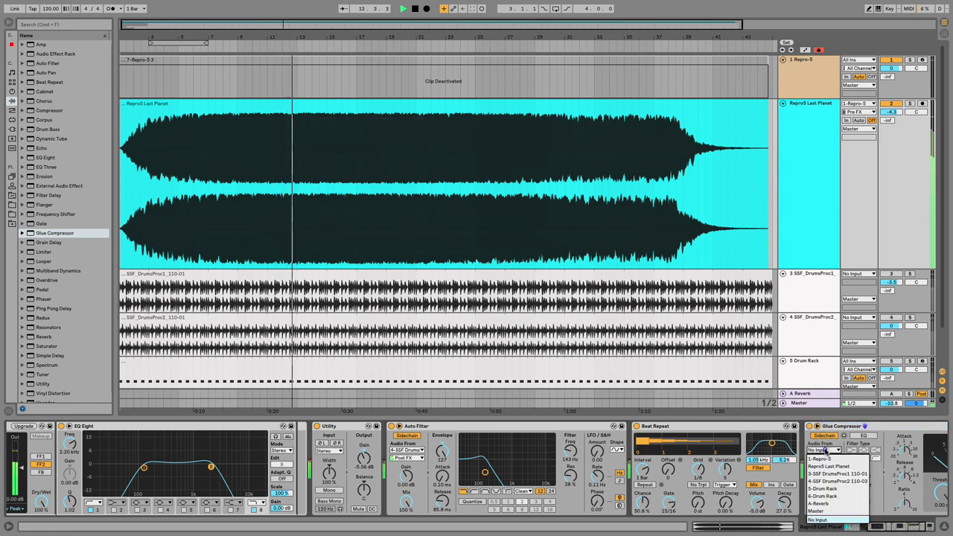
pyautogui.click(825, 496)
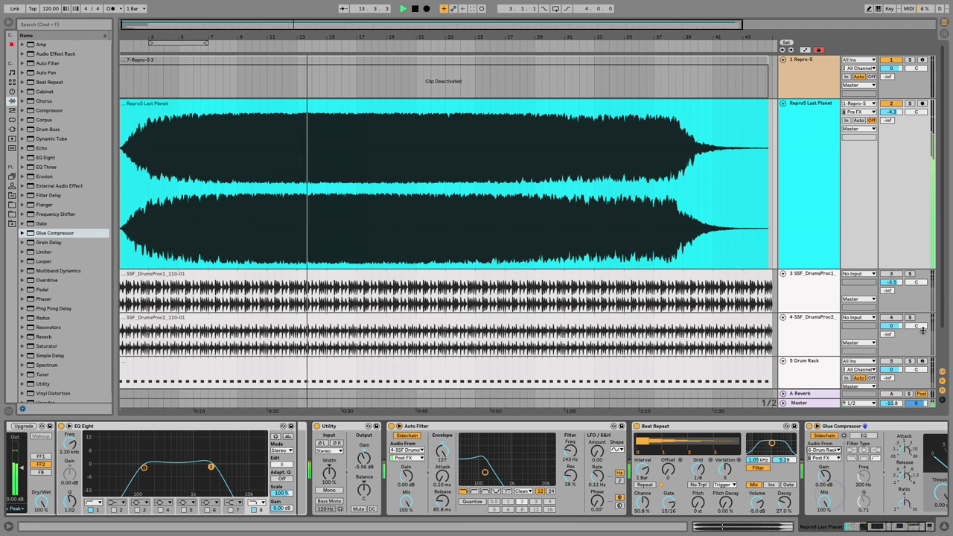
# Solo the 6 Drum Rack track briefly to audition the sidechain click, and return to the full mix.
pyautogui.scroll(-1, 772, 358)
pyautogui.scroll(-1, 772, 358)
pyautogui.click(910, 350)
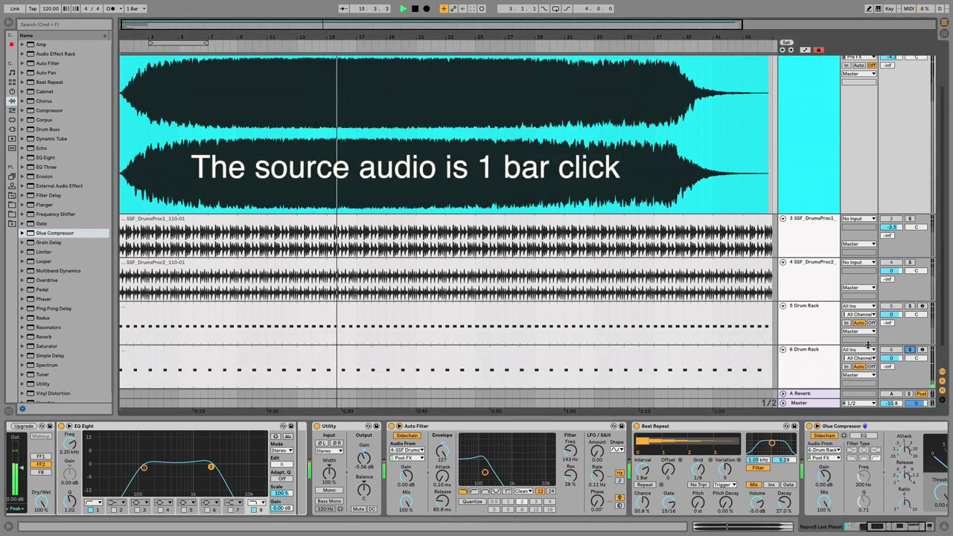
pyautogui.click(910, 350)
# Set Glue Compressor's threshold to -40.0 dB and its makeup gain to 3.17 dB.
pyautogui.moveTo(877, 527); pyautogui.dragTo(896, 526)
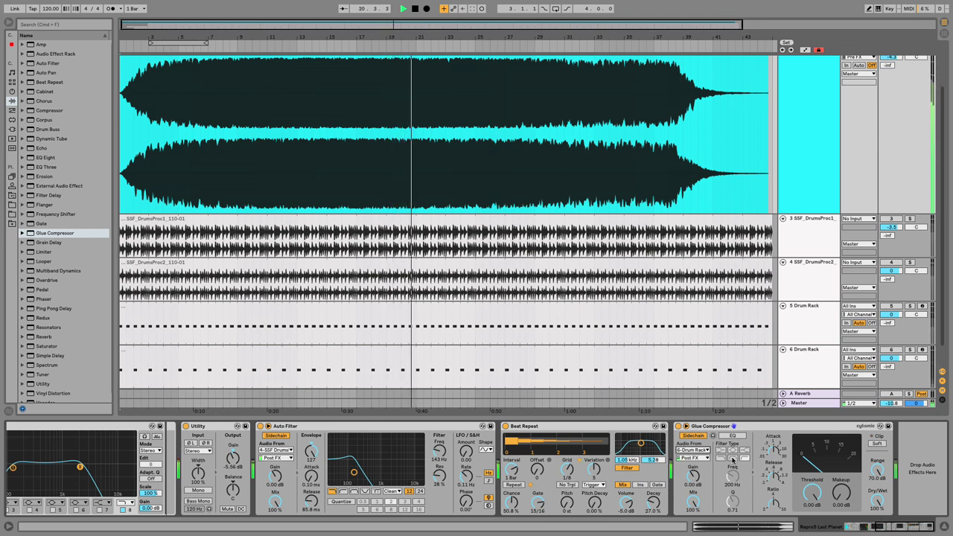
pyautogui.moveTo(814, 495); pyautogui.dragTo(815, 496)
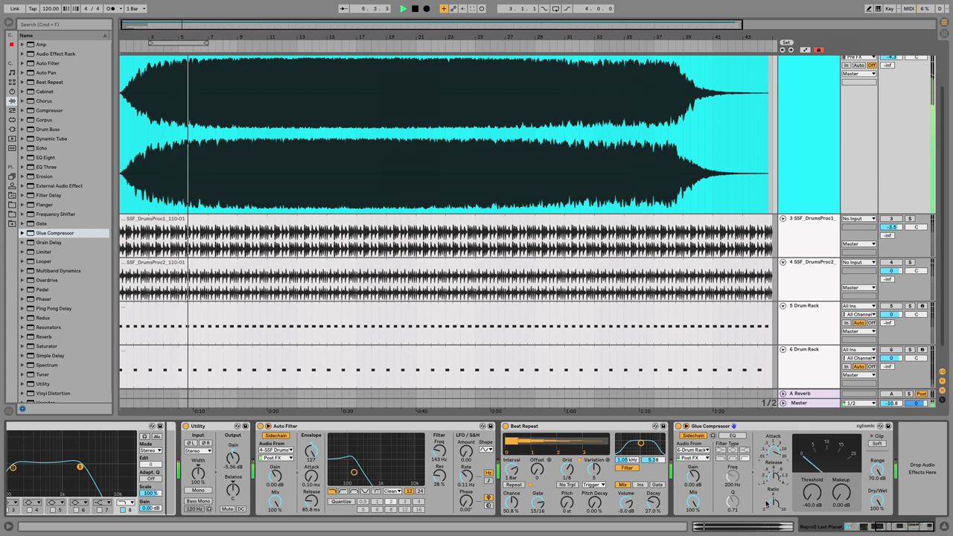
pyautogui.moveTo(843, 497); pyautogui.dragTo(843, 482)
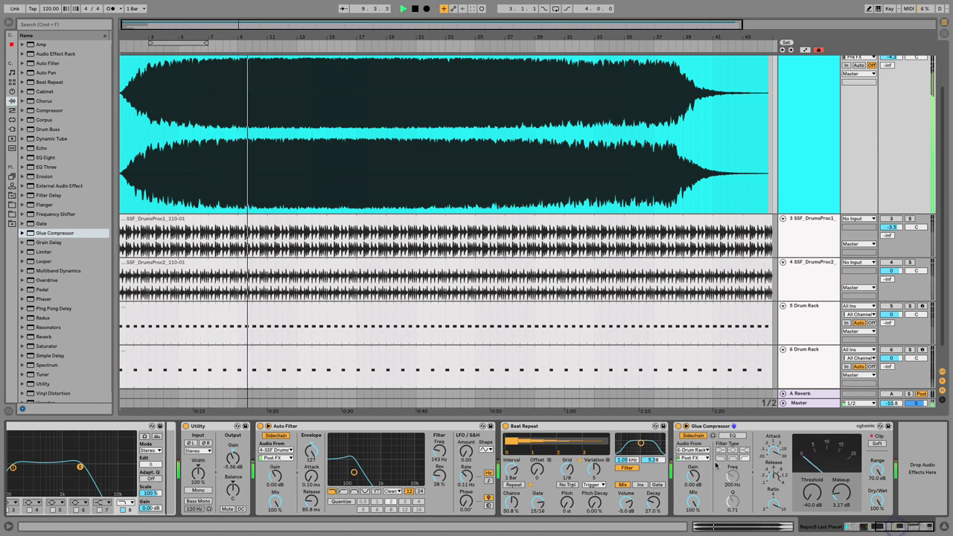
# Add Multiband Dynamics after Glue Compressor, sidechained from 5-Drum Rack, and solo that drum track briefly to audition it.
pyautogui.doubleClick(64, 270)
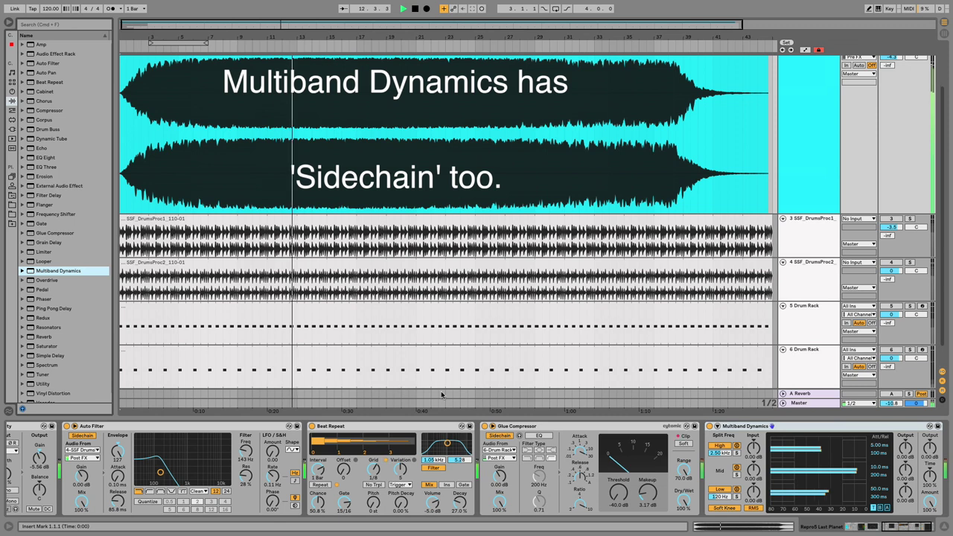
pyautogui.click(718, 426)
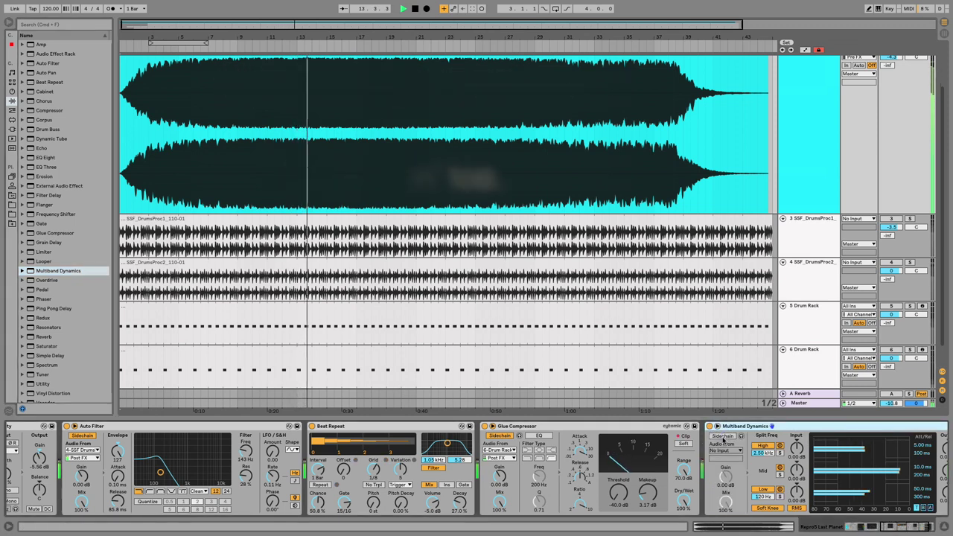
pyautogui.click(723, 436)
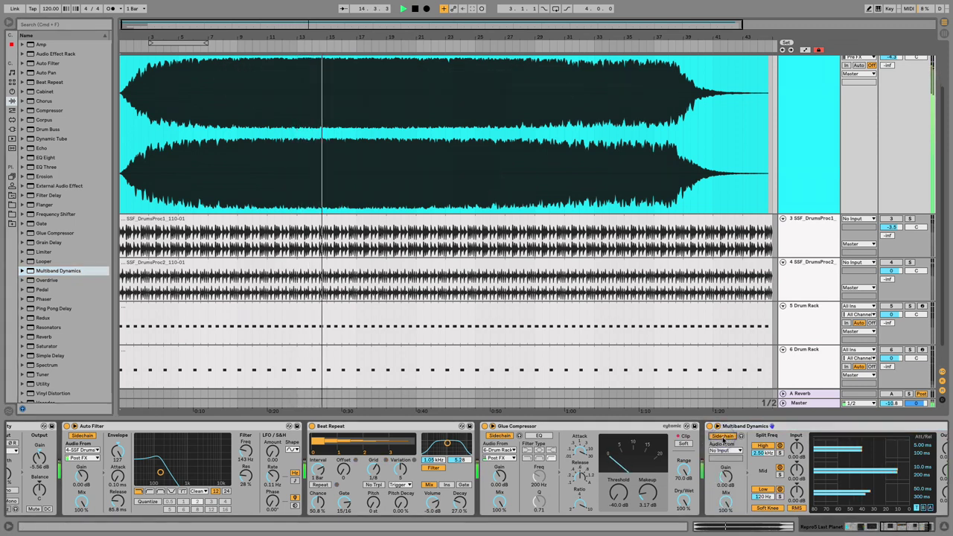
pyautogui.click(726, 451)
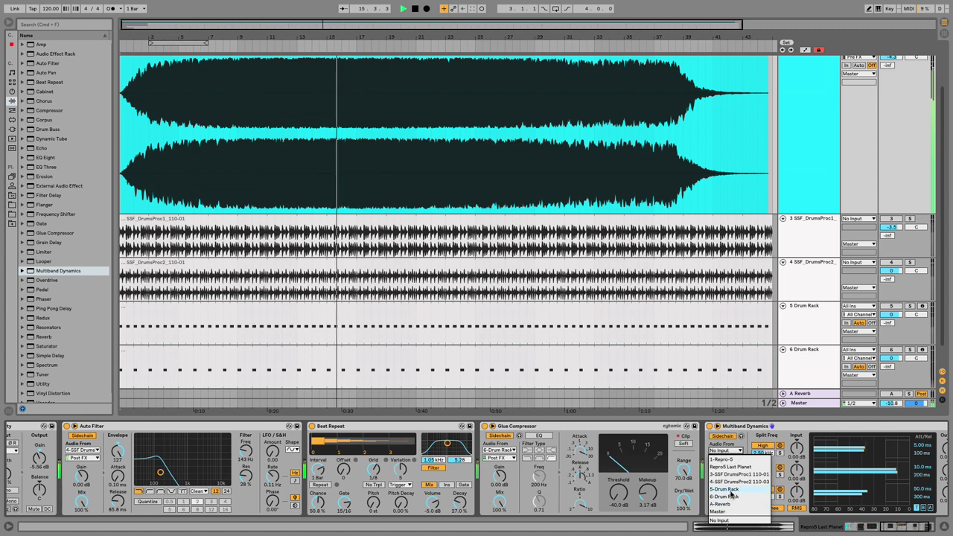
pyautogui.click(727, 489)
pyautogui.click(910, 307)
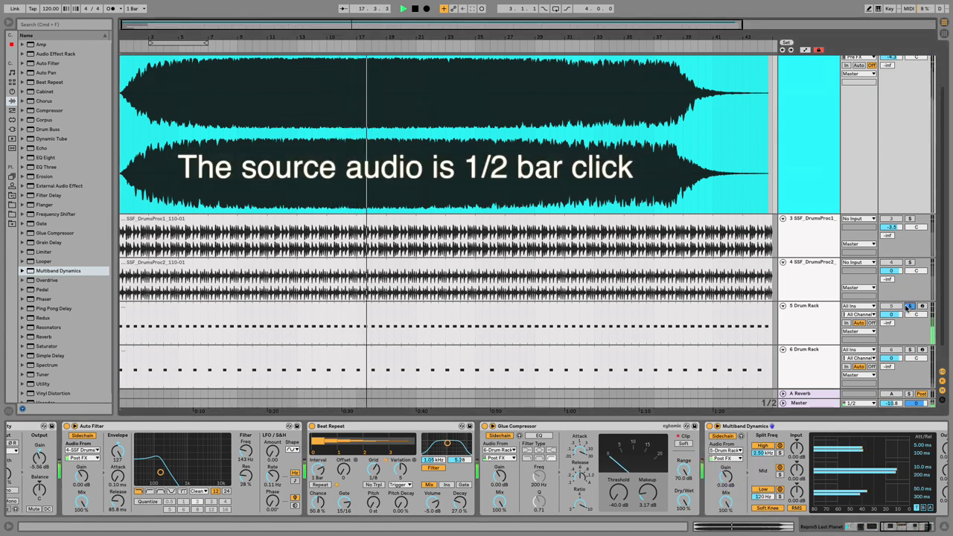
pyautogui.click(909, 307)
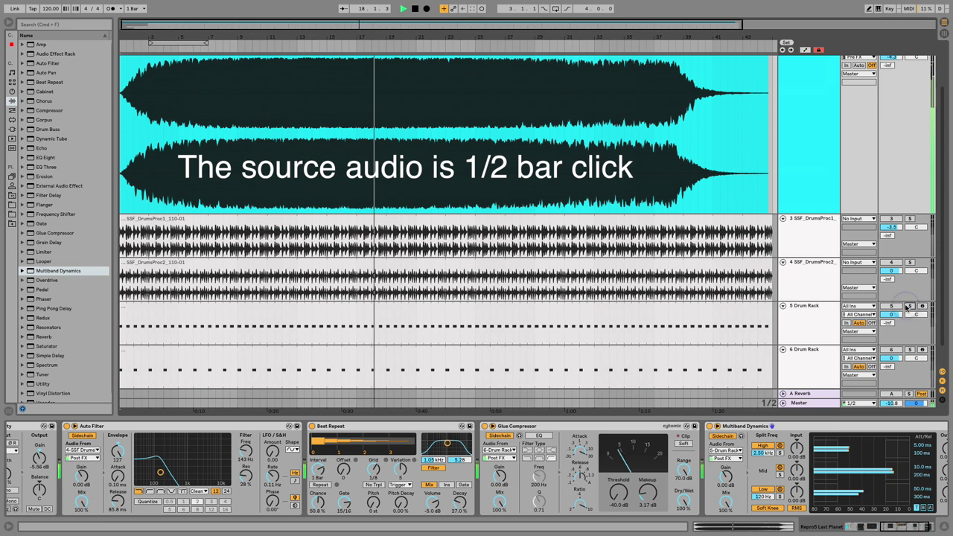
# Set Multiband Dynamics' low crossover to 102 Hz and the low band's attack to 0.90 ms and release to 34.1 ms, and restart playback.
pyautogui.moveTo(771, 496)
pyautogui.mouseDown()
pyautogui.moveTo(779, 499)
pyautogui.moveTo(766, 504)
pyautogui.mouseUp()
pyautogui.click(780, 499)
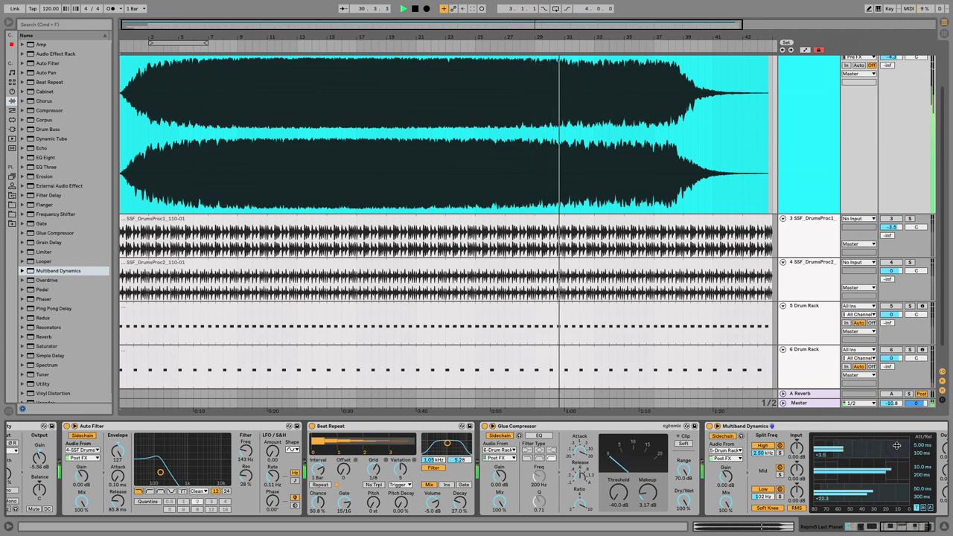
pyautogui.press('space')
pyautogui.press('space')
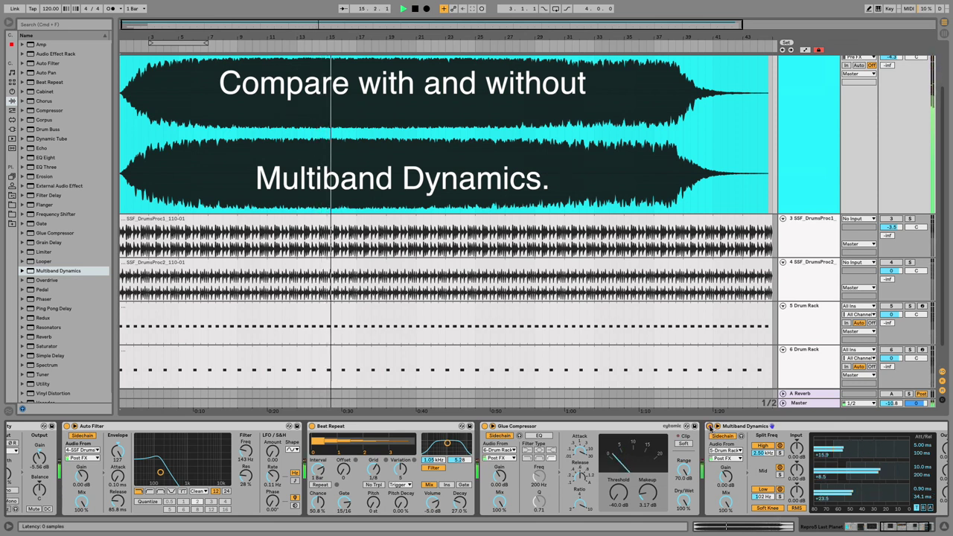
# Bypass and reactivate Multiband Dynamics during playback to compare the sound with and without it.
pyautogui.click(710, 426)
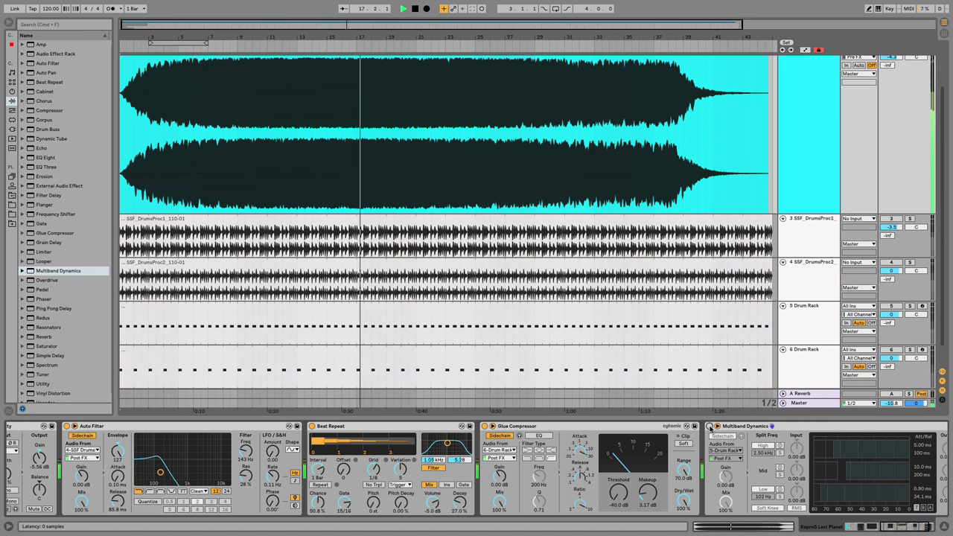
pyautogui.click(710, 426)
pyautogui.click(928, 530)
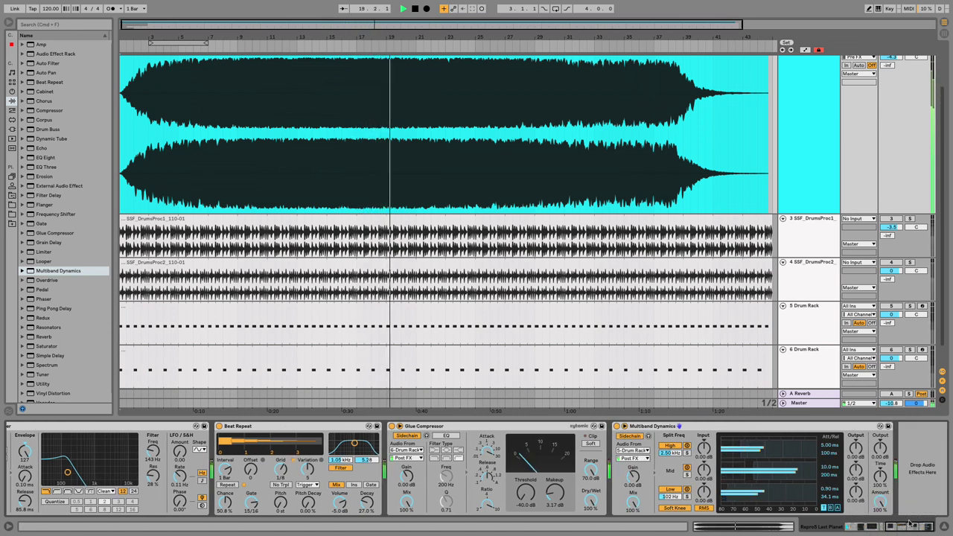
# Insert an audio track named Echo below Repro5 Last Planet and load the Echo device on it.
pyautogui.scroll(3, 827, 213)
pyautogui.click(825, 217)
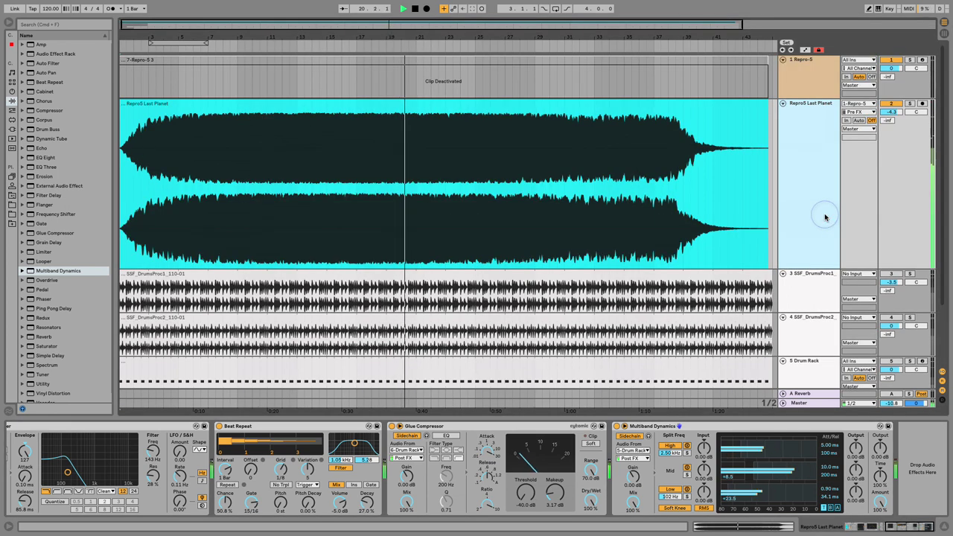
pyautogui.press('super+t')
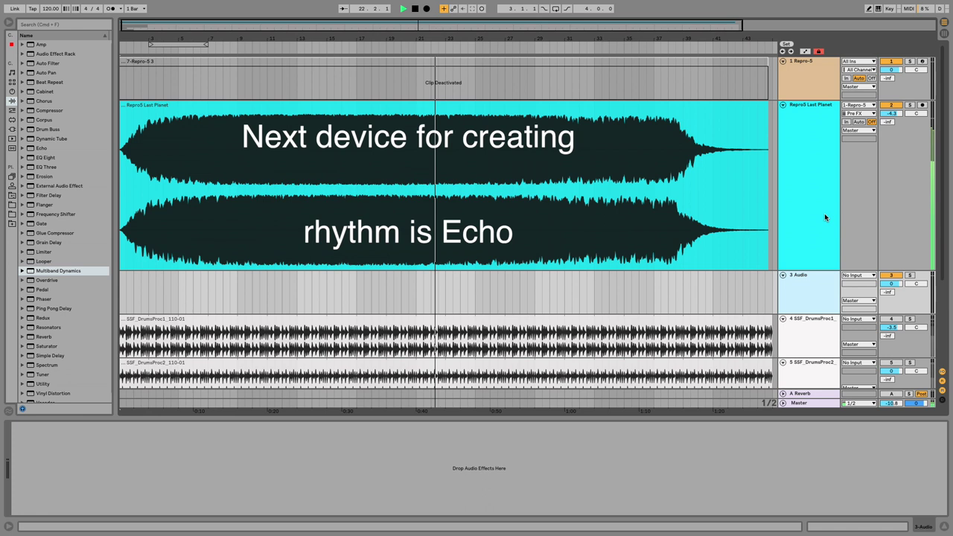
pyautogui.press('super+r')
pyautogui.write('Echo')
pyautogui.press('Return')
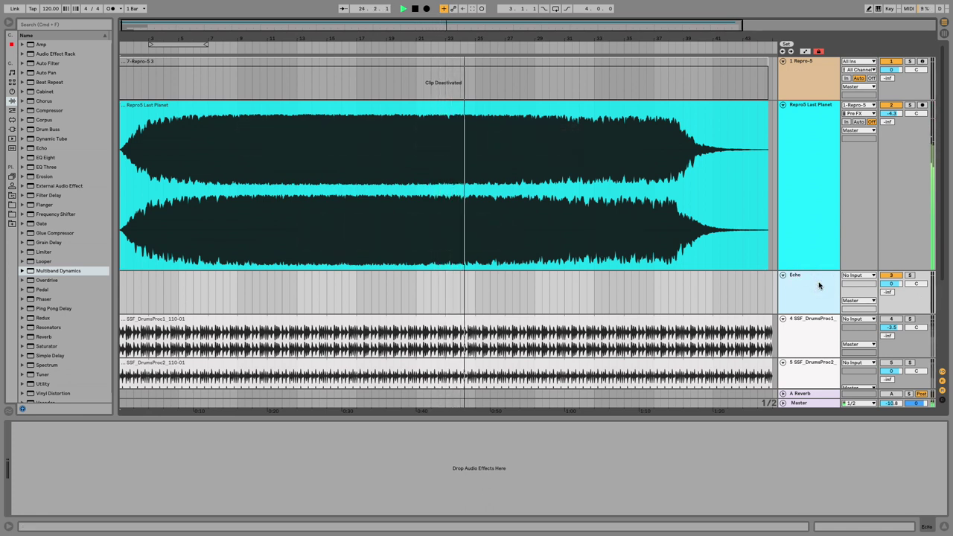
pyautogui.moveTo(43, 148); pyautogui.dragTo(205, 286)
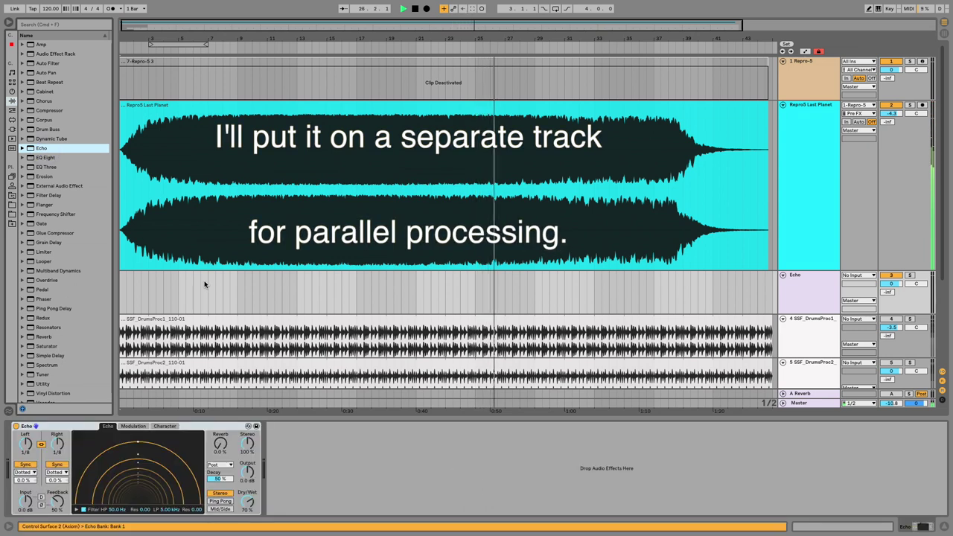
# Stop playback and route the Echo track's input from Repro5 Last Planet, tapped Post FX.
pyautogui.press('space')
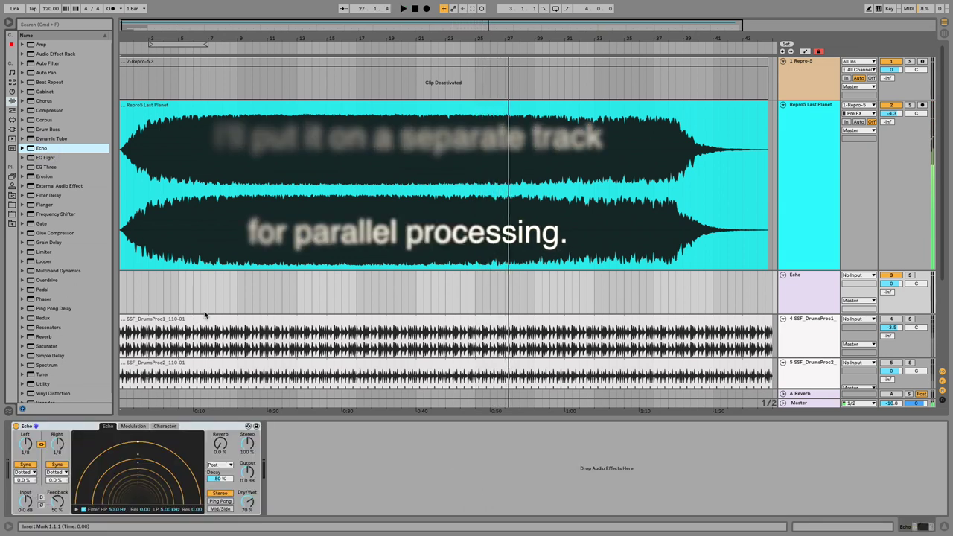
pyautogui.click(181, 299)
pyautogui.click(868, 275)
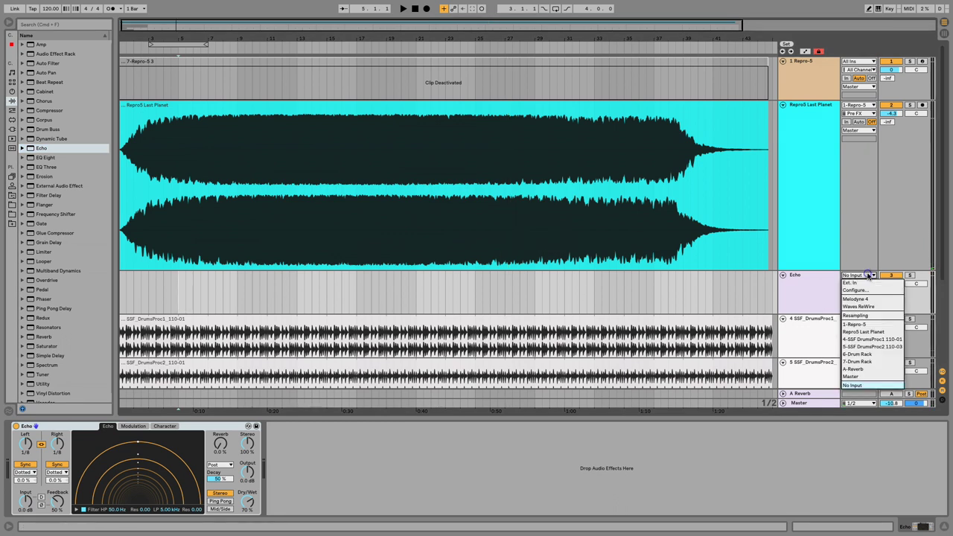
pyautogui.click(876, 333)
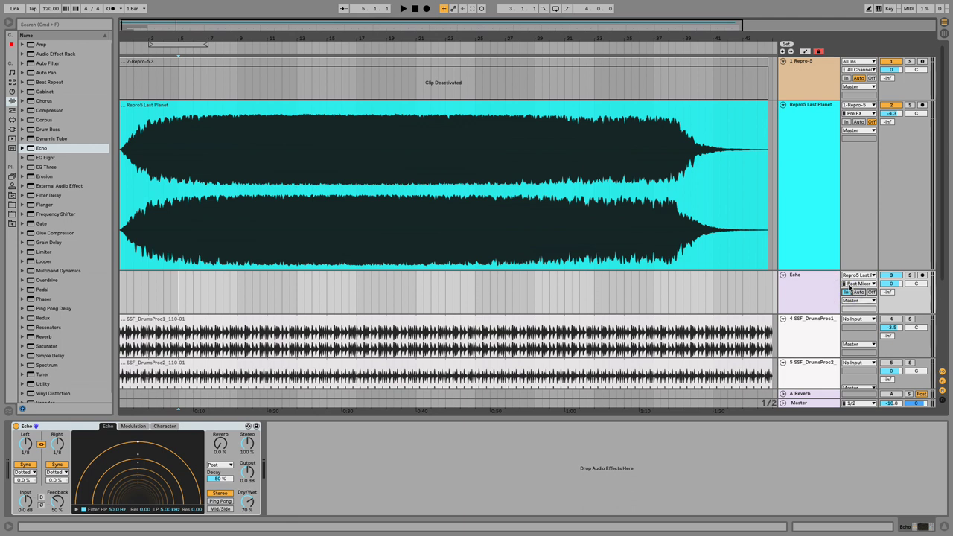
pyautogui.click(859, 284)
pyautogui.click(855, 299)
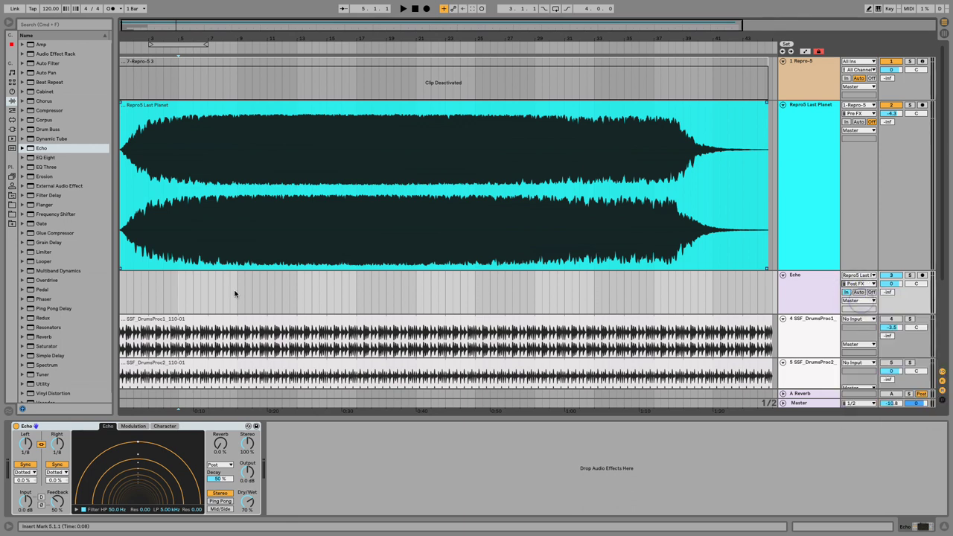
# Solo the Echo track, set Echo's Dry/Wet to 100%, and unlink its left delay at 3 in 16th mode.
pyautogui.click(909, 276)
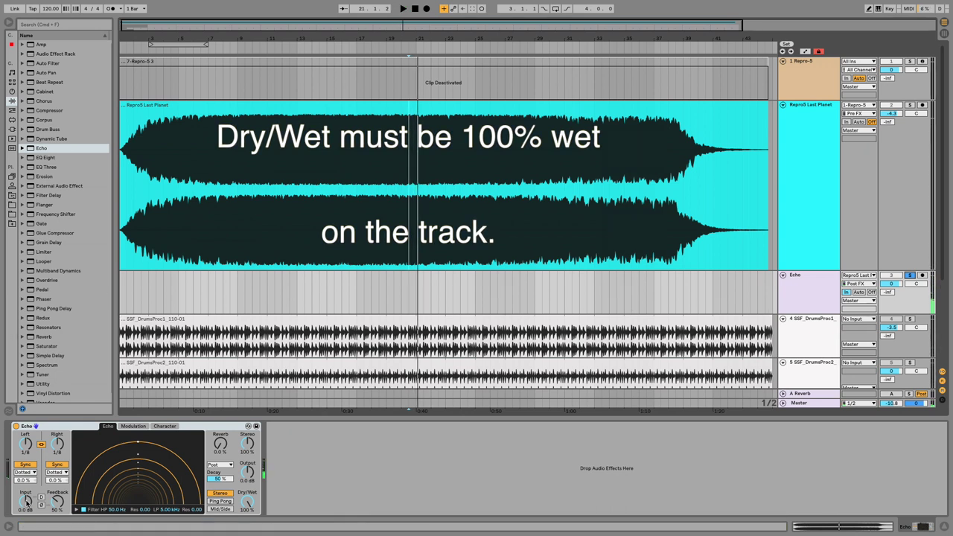
pyautogui.click(28, 473)
pyautogui.click(30, 502)
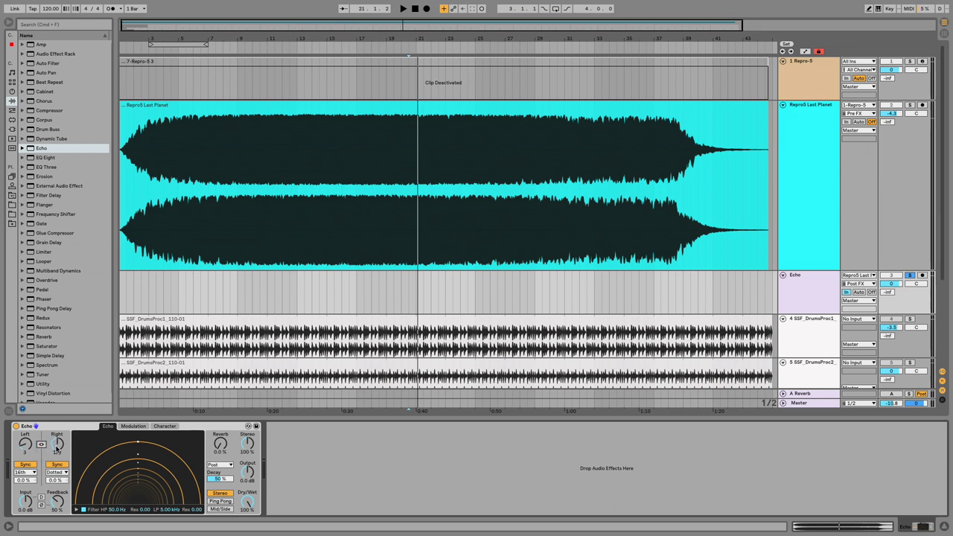
# During playback, set the Echo track's volume to -4.8 dB and Echo's right delay to dotted 1/4 with 76% feedback.
pyautogui.press('space')
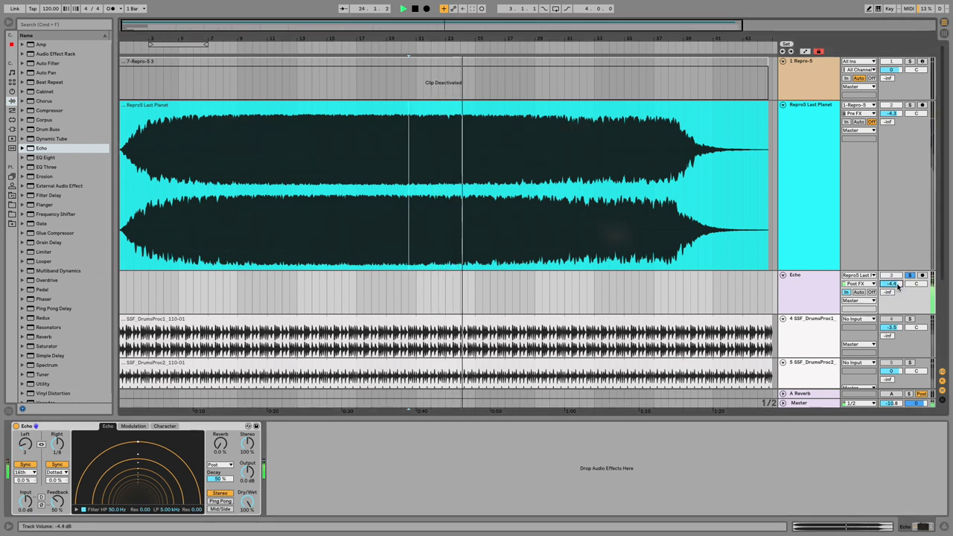
pyautogui.moveTo(897, 287); pyautogui.dragTo(898, 289)
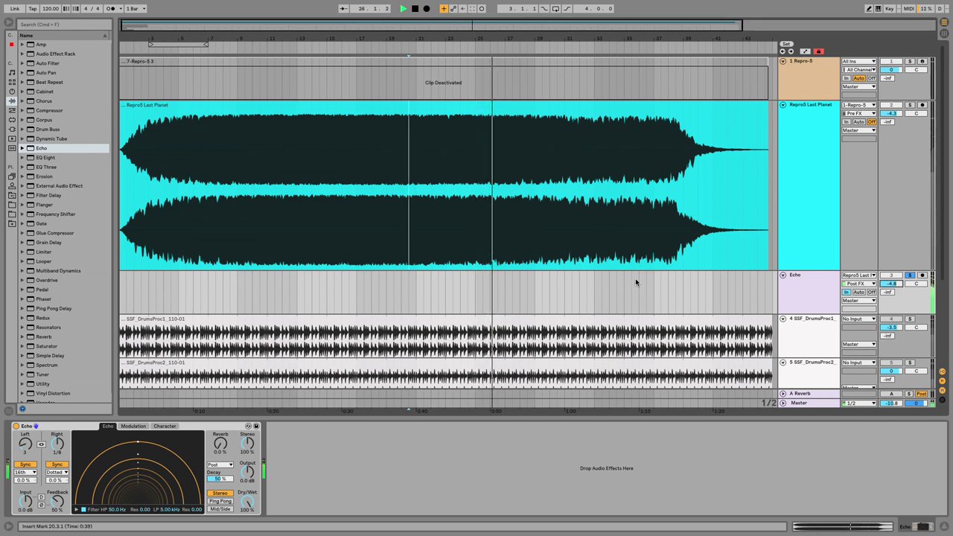
pyautogui.click(62, 444)
pyautogui.moveTo(61, 447); pyautogui.dragTo(63, 441)
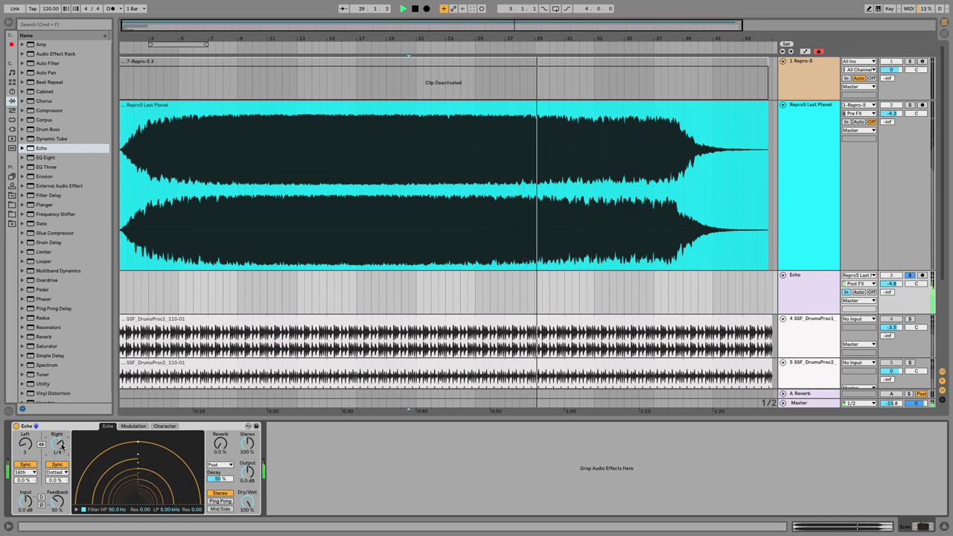
pyautogui.moveTo(57, 504); pyautogui.dragTo(58, 505)
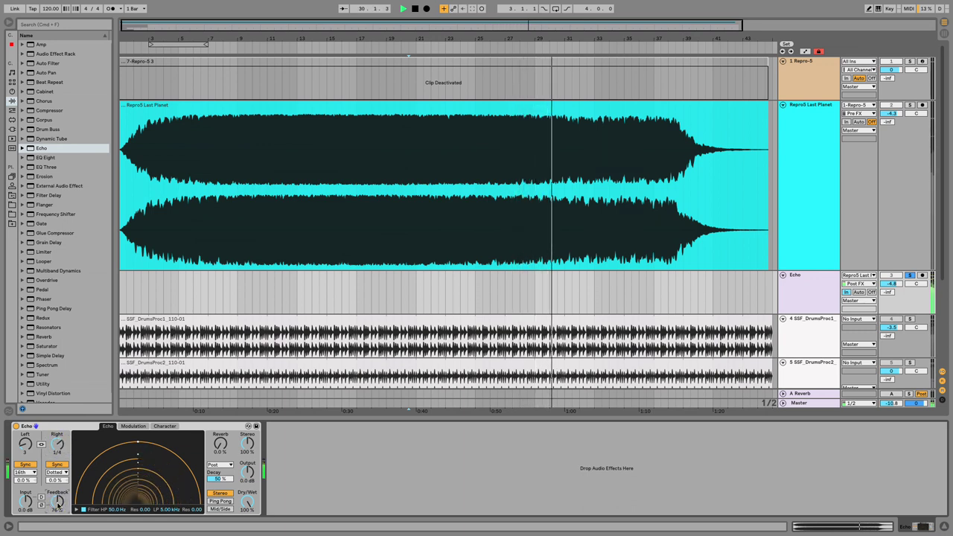
# Raise Echo's reverb amount to 21% and restart playback from just before bar 5.
pyautogui.moveTo(218, 445); pyautogui.dragTo(217, 445)
pyautogui.press('space')
pyautogui.press('space')
pyautogui.click(171, 311)
pyautogui.press('space')
pyautogui.press('space')
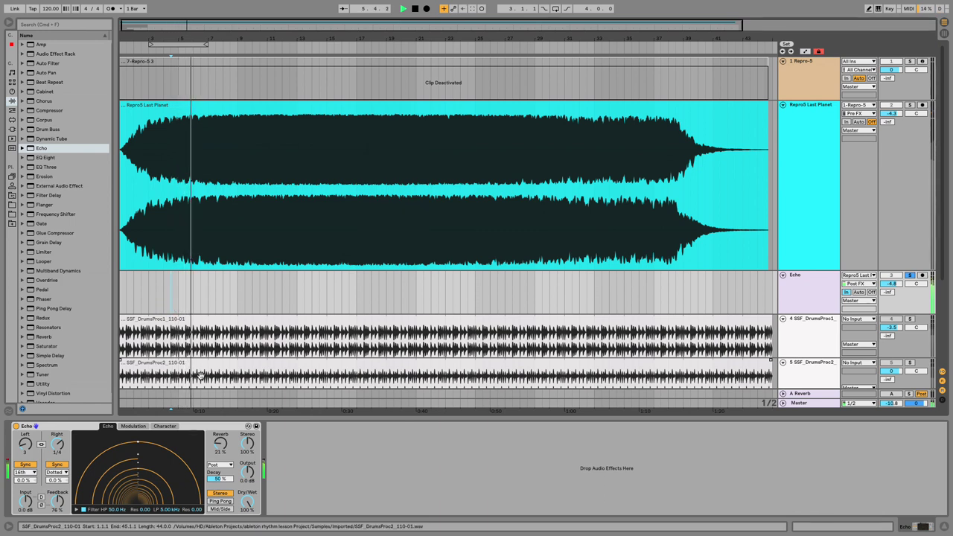
# Set Echo's reverb to 24% with a 58% decay and switch its channel mode to Mid/Side.
pyautogui.moveTo(220, 479); pyautogui.dragTo(220, 482)
pyautogui.moveTo(217, 444); pyautogui.dragTo(218, 445)
pyautogui.moveTo(222, 479); pyautogui.dragTo(222, 479)
pyautogui.click(227, 504)
pyautogui.click(221, 510)
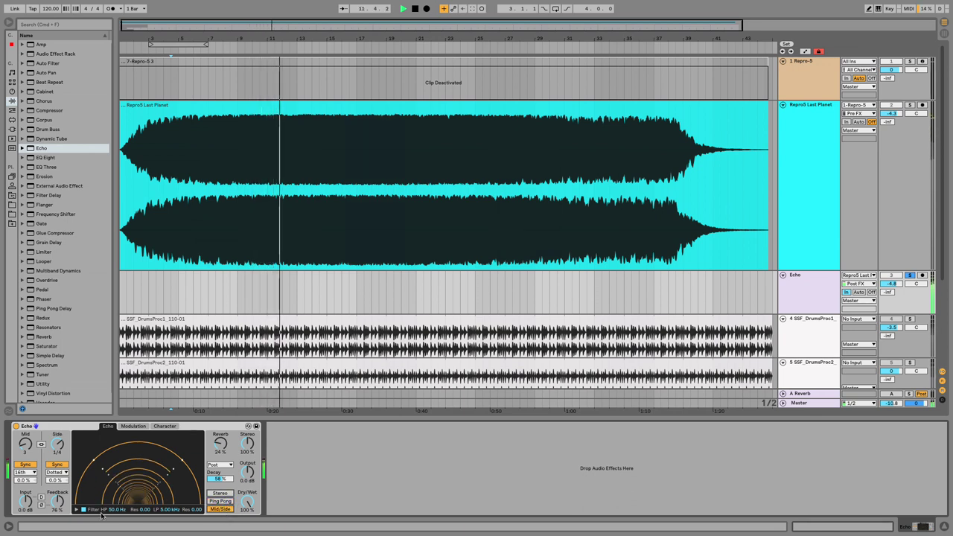
# Set Echo's filter to a 211 Hz high-pass with 0.12 resonance and a 2.11 kHz low-pass with 0.13 resonance.
pyautogui.click(75, 510)
pyautogui.moveTo(93, 504); pyautogui.dragTo(159, 492)
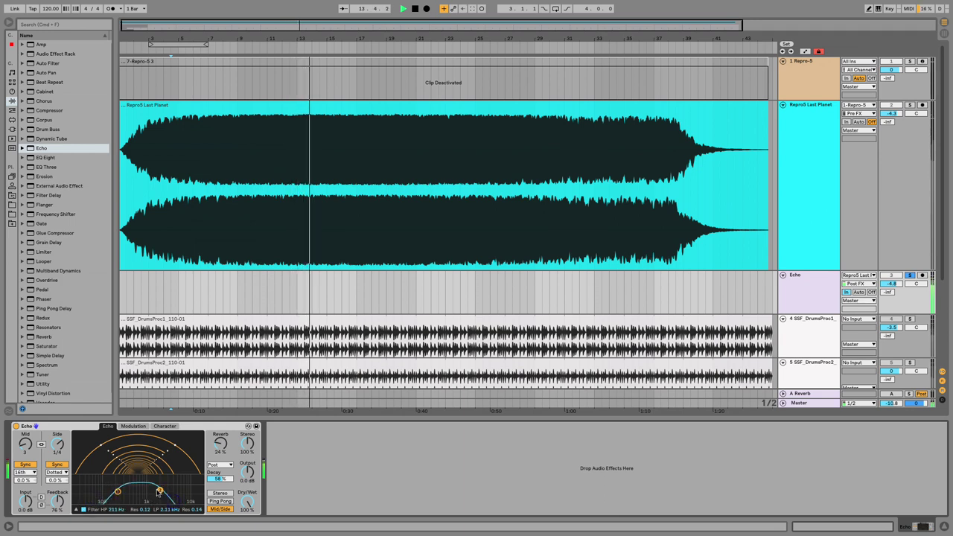
pyautogui.moveTo(157, 492); pyautogui.dragTo(160, 492)
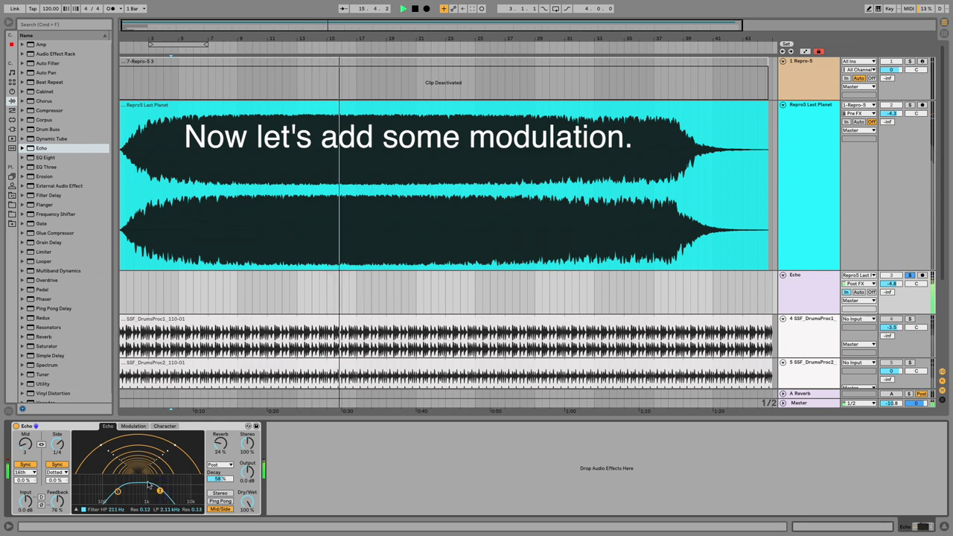
# Set Echo's modulation to a falling sawtooth with 0° phase and 100% filter modulation.
pyautogui.click(133, 426)
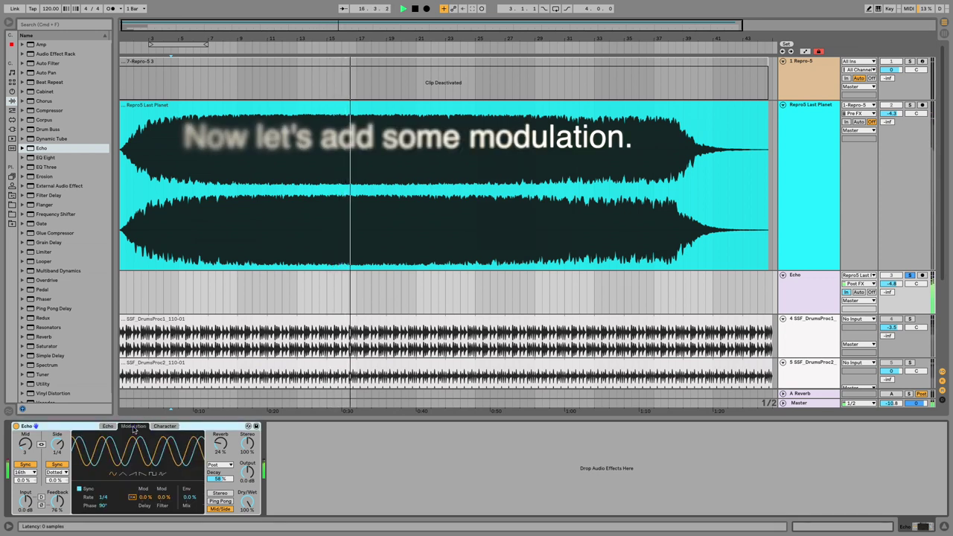
pyautogui.click(127, 474)
pyautogui.moveTo(102, 506); pyautogui.dragTo(103, 509)
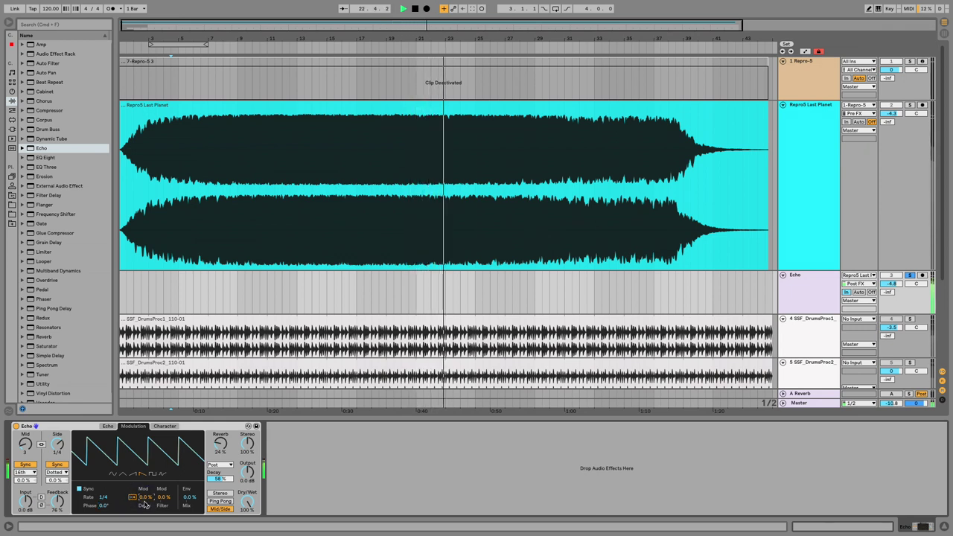
pyautogui.moveTo(163, 498); pyautogui.dragTo(163, 432)
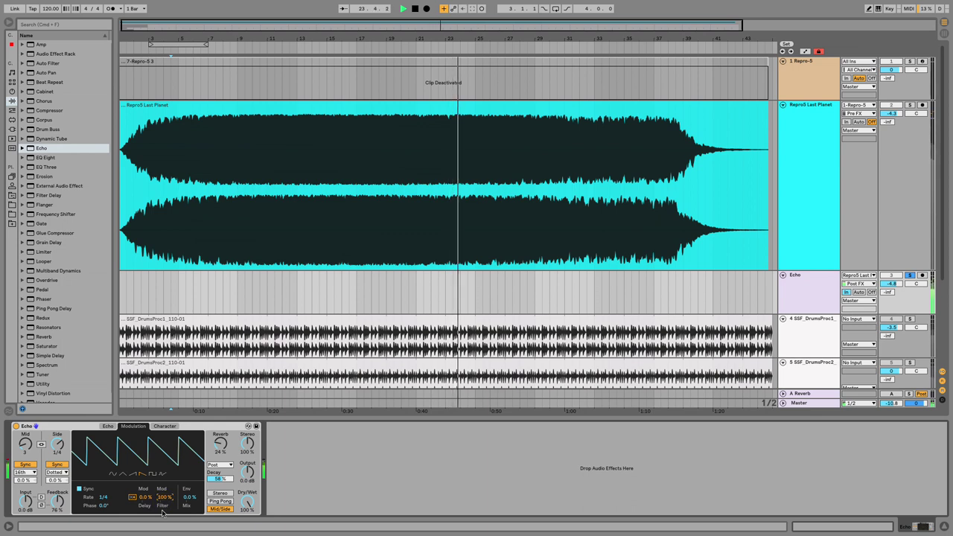
# Try several synced modulation rates in Echo, settle on 1/6, and widen the stereo amount to 130%.
pyautogui.click(106, 499)
pyautogui.press('Down')
pyautogui.press('Down')
pyautogui.press('Down')
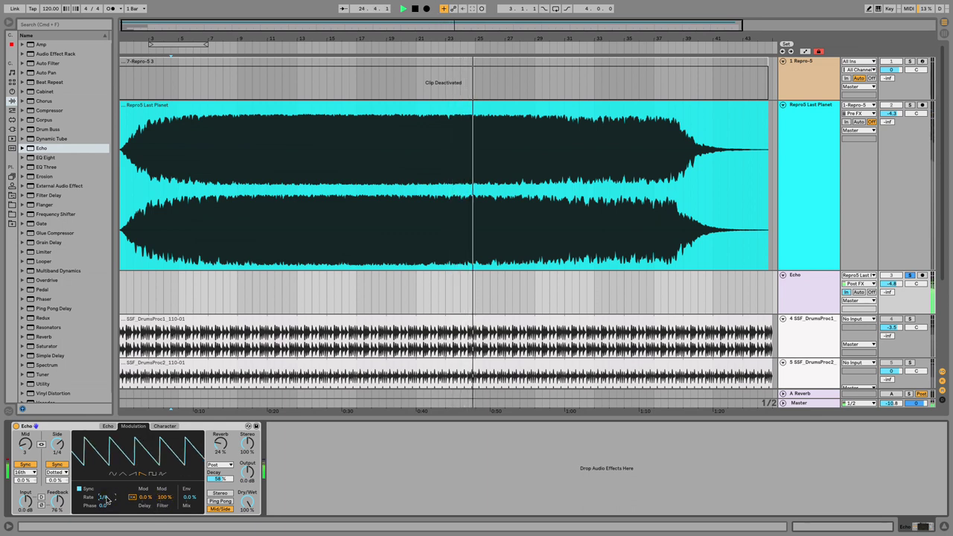
pyautogui.press('Up')
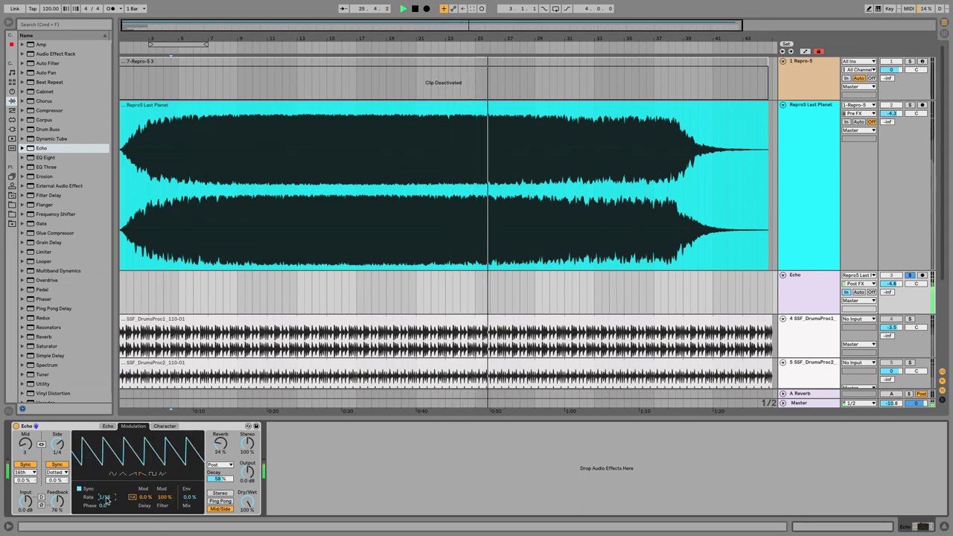
pyautogui.press('Up')
pyautogui.press('Up')
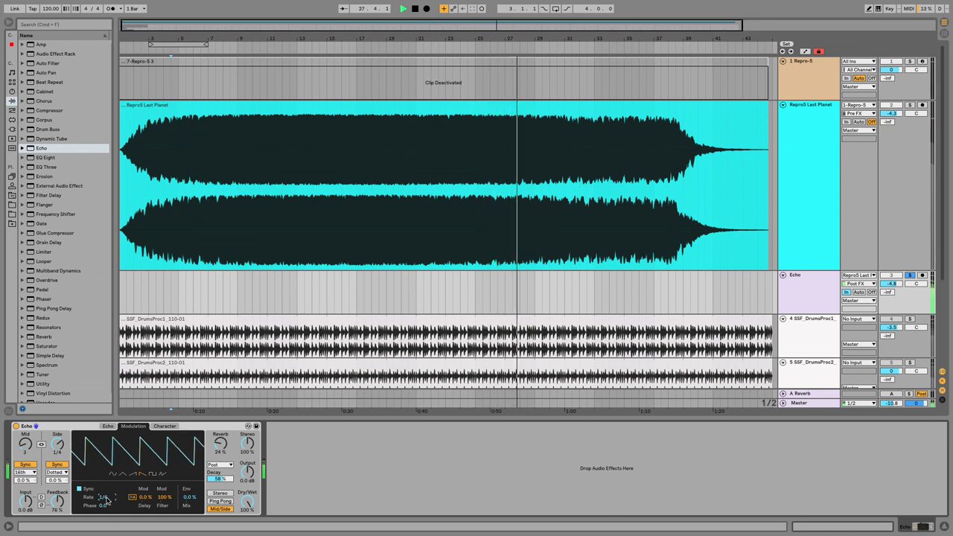
pyautogui.moveTo(247, 445); pyautogui.dragTo(247, 428)
# From bar 5, audition soloed Repro5 Last Planet with and without the Echo track, and set the Echo track's volume to -6.0 dB.
pyautogui.press('space')
pyautogui.click(179, 295)
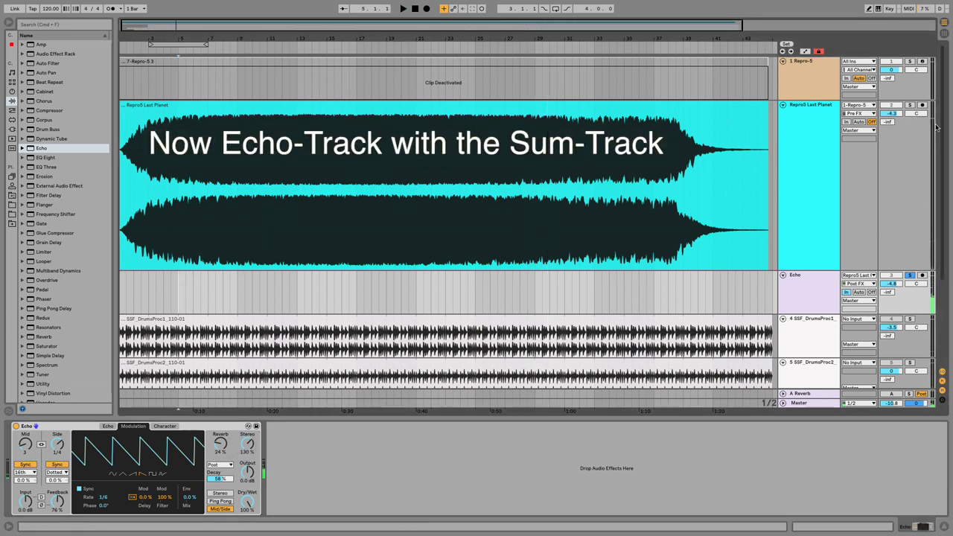
pyautogui.press('space')
pyautogui.click(910, 107)
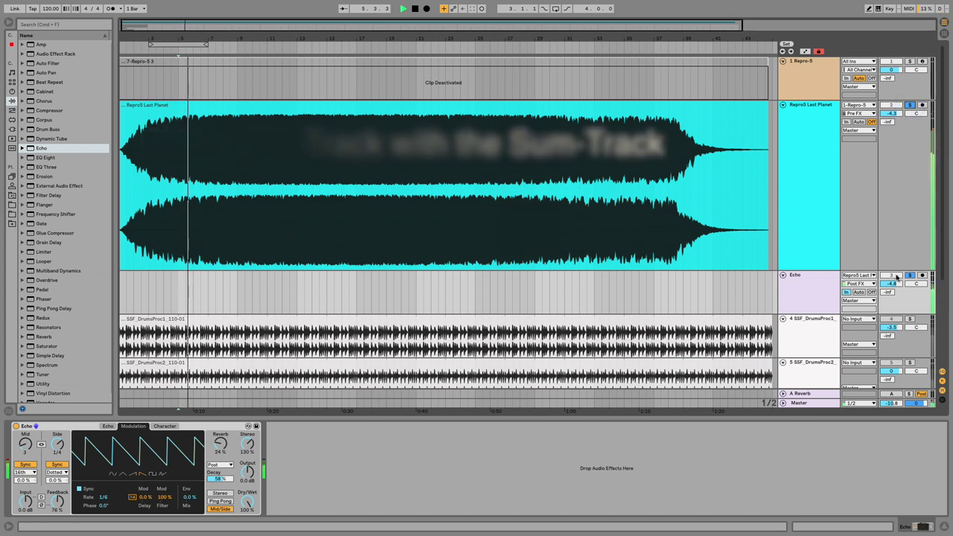
pyautogui.click(910, 277)
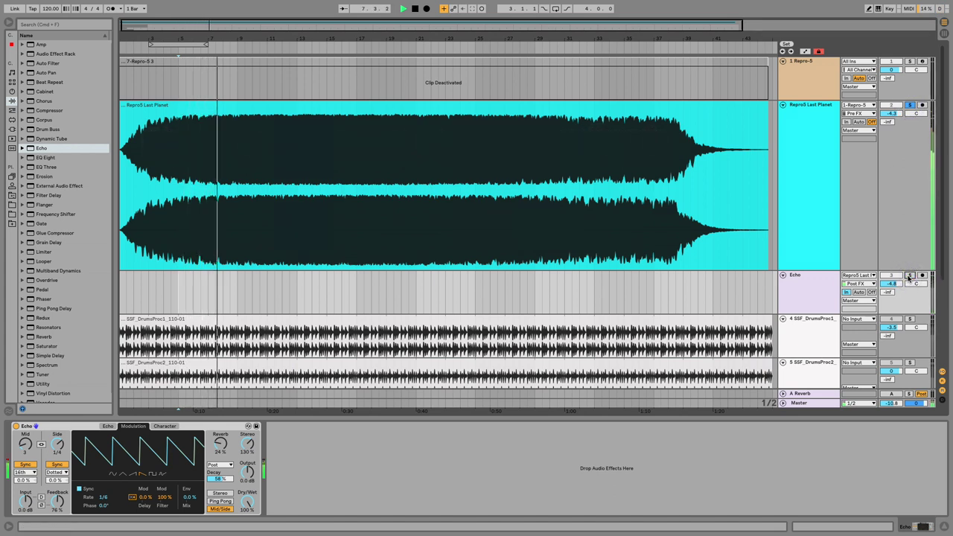
pyautogui.click(910, 276)
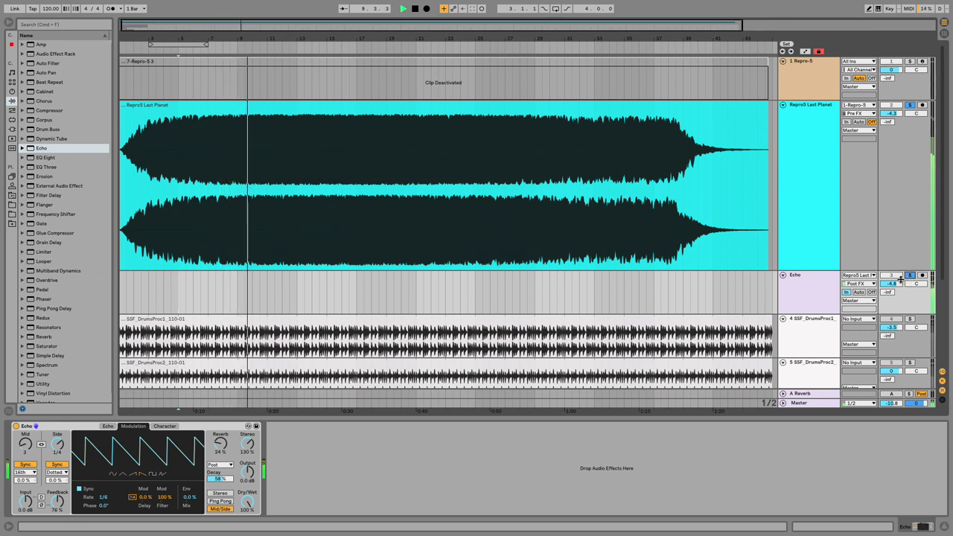
pyautogui.moveTo(894, 285); pyautogui.dragTo(896, 285)
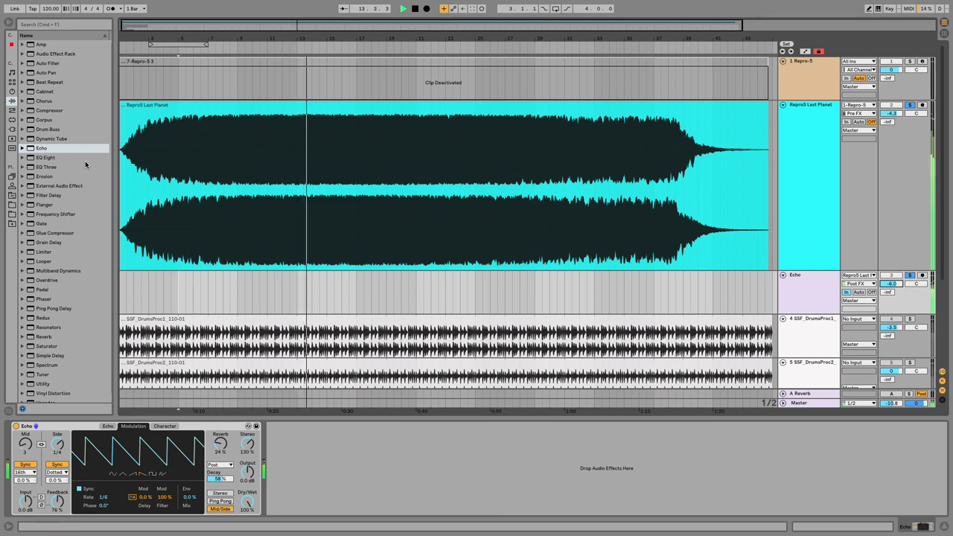
# Unsolo Repro5 Last Planet and add EQ Eight after Echo on the Echo track.
pyautogui.click(910, 106)
pyautogui.click(310, 302)
pyautogui.moveTo(54, 159); pyautogui.dragTo(272, 296)
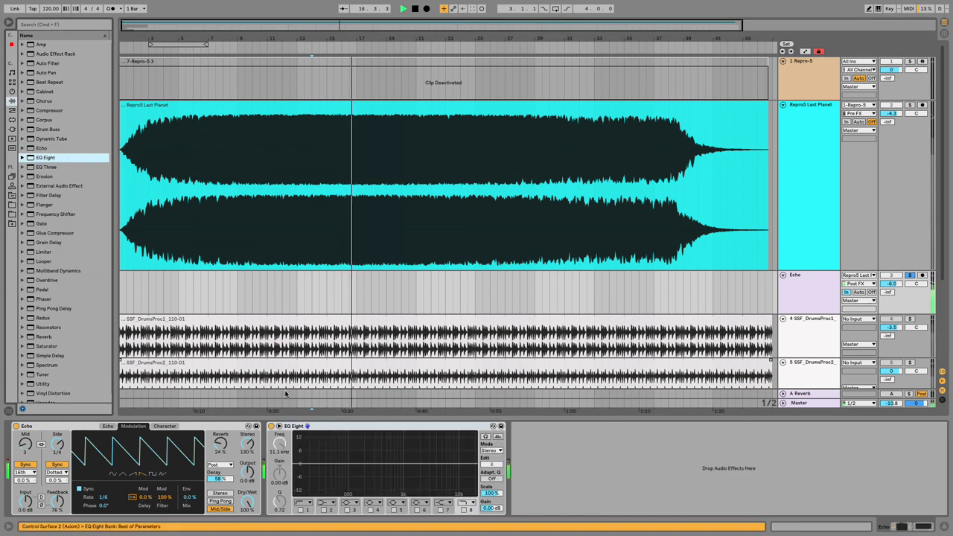
# In EQ Eight, enable a band 1 low cut at about 150 Hz and a band 7 high shelf at 612 Hz, +5.08 dB.
pyautogui.click(300, 510)
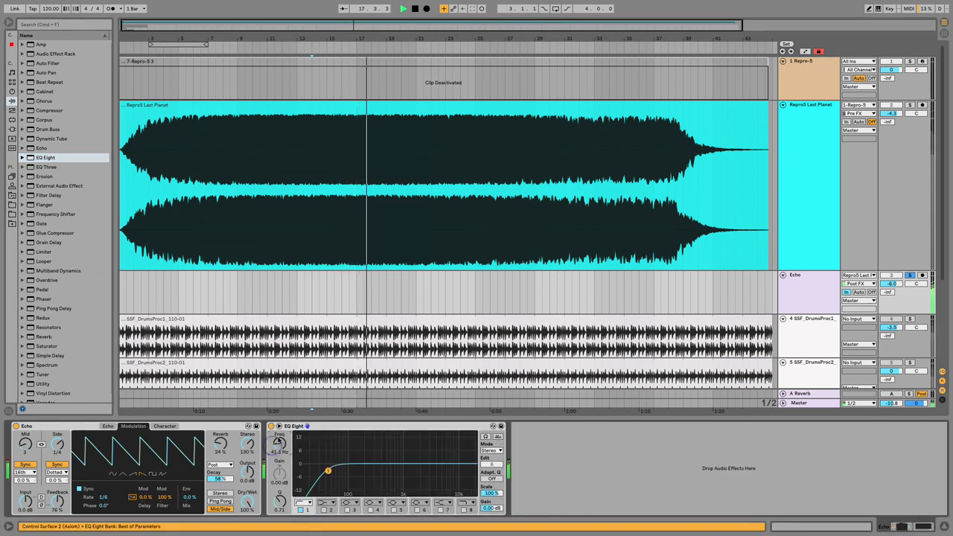
pyautogui.moveTo(331, 473); pyautogui.dragTo(358, 469)
pyautogui.click(442, 510)
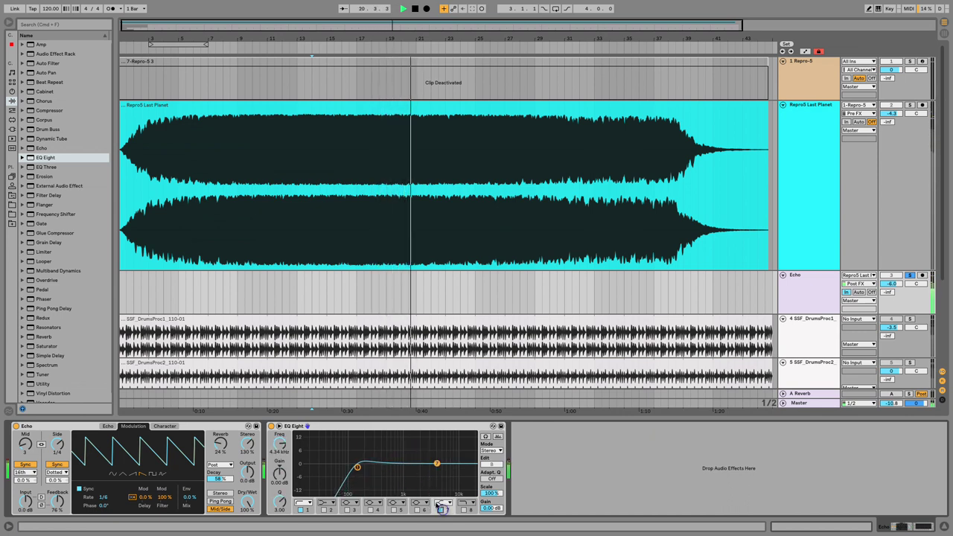
pyautogui.moveTo(436, 465); pyautogui.dragTo(391, 454)
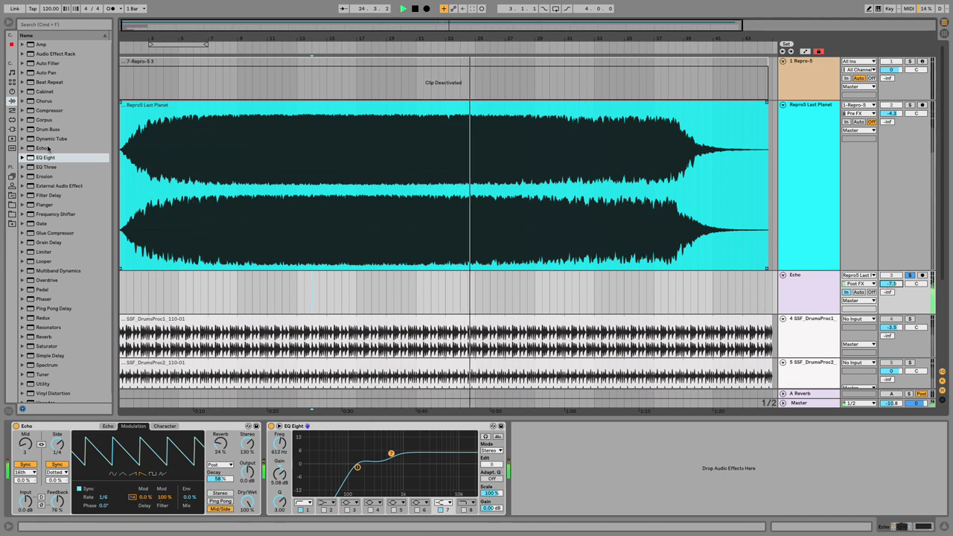
# Add Glue Compressor after EQ Eight on the Echo track and enable its sidechain from 6-Drum Rack.
pyautogui.doubleClick(55, 233)
pyautogui.click(523, 428)
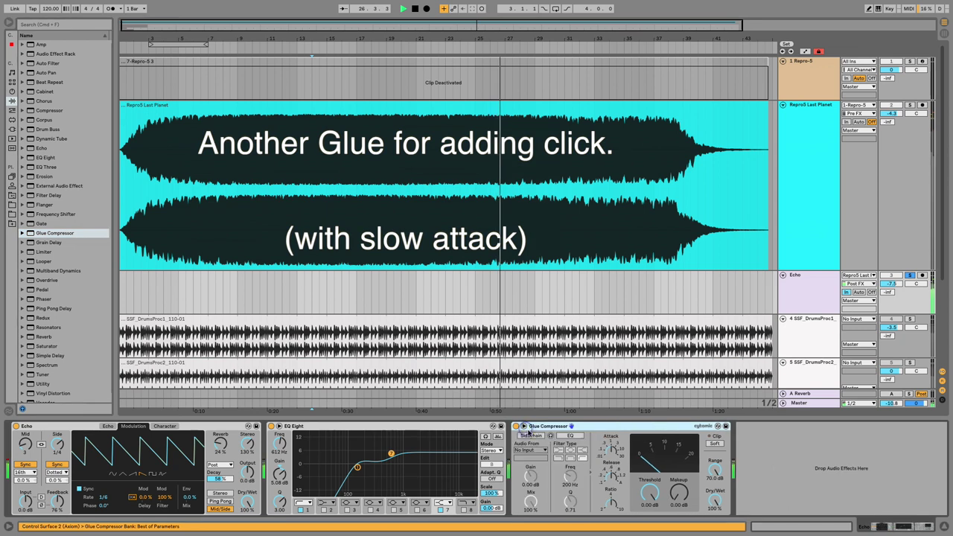
pyautogui.click(538, 437)
pyautogui.click(540, 450)
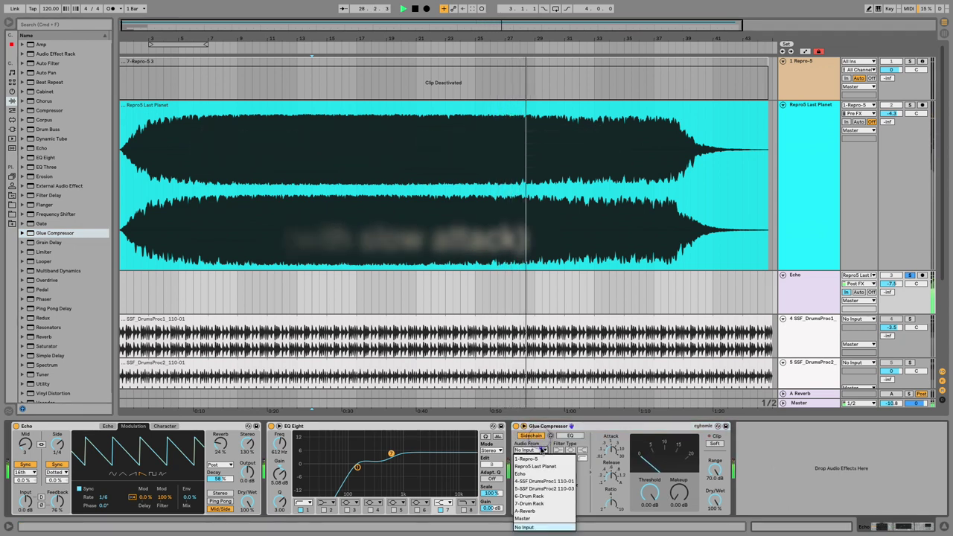
pyautogui.click(542, 497)
# Solo the 6 Drum Rack track briefly to audition it, and lower Glue Compressor's threshold to -28.9 dB.
pyautogui.scroll(-2, 906, 333)
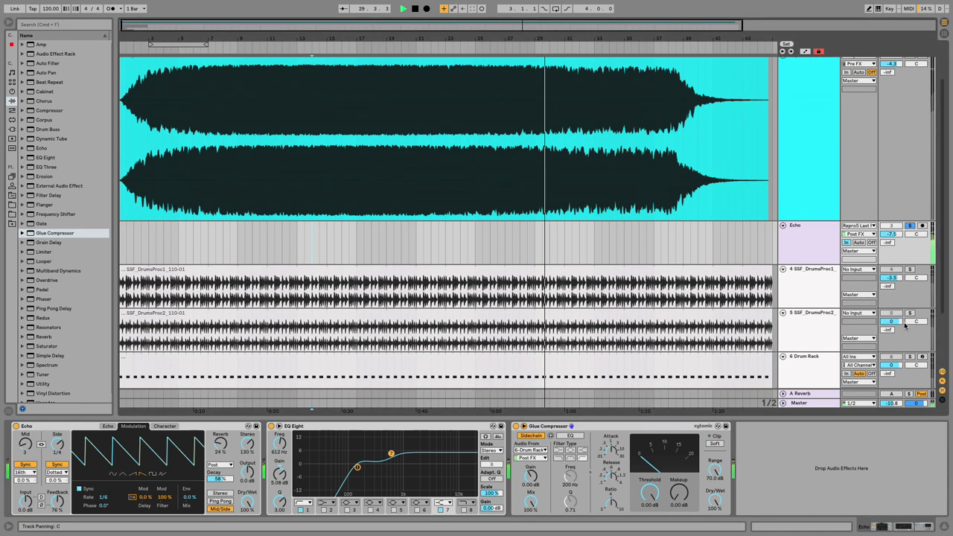
pyautogui.click(911, 358)
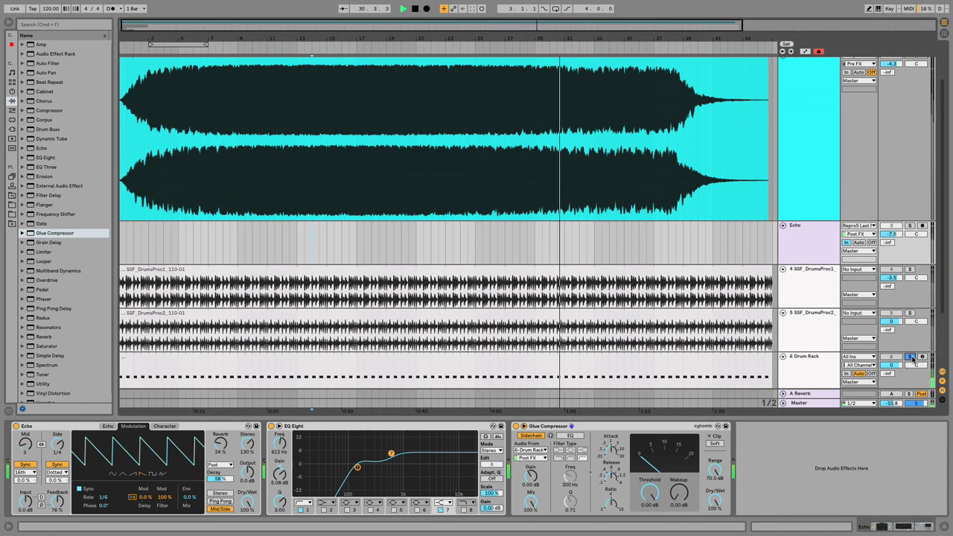
pyautogui.click(910, 358)
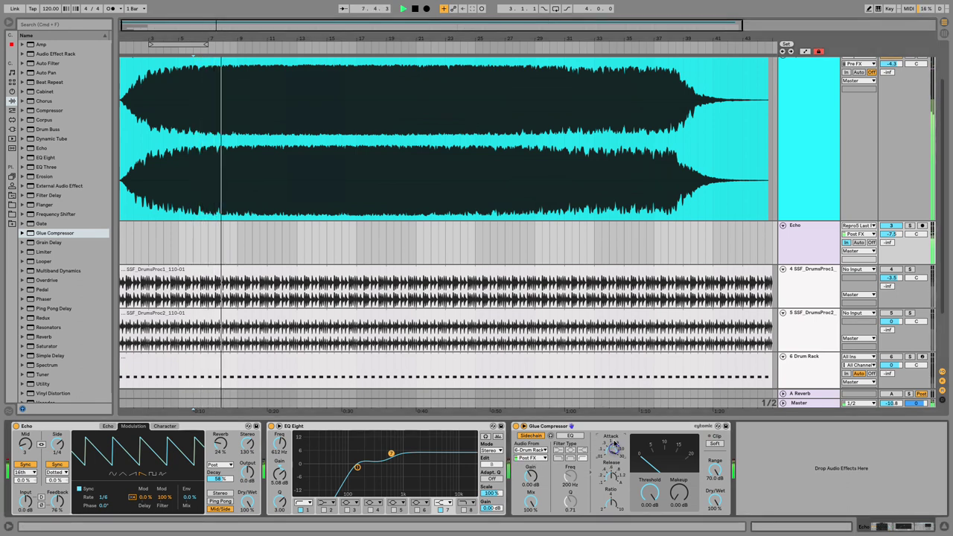
pyautogui.moveTo(649, 494); pyautogui.dragTo(653, 496)
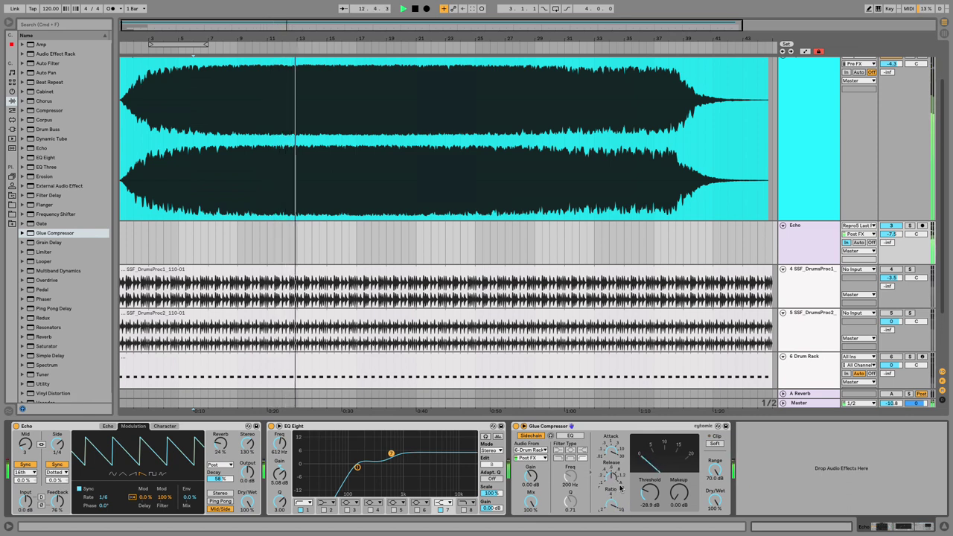
# Set Glue Compressor's sidechain gain to 11.0 dB on the Echo track and bypass the device briefly to compare the sound.
pyautogui.click(515, 427)
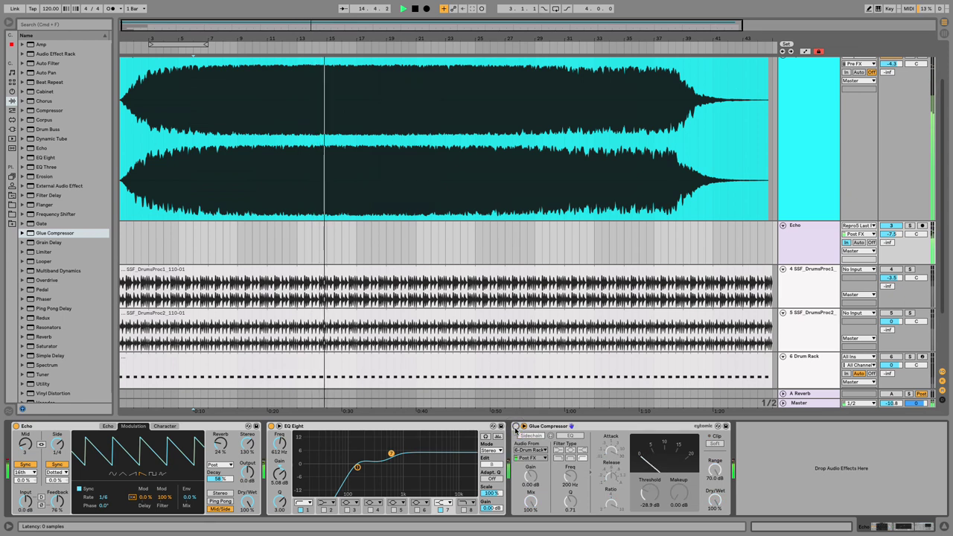
pyautogui.click(516, 427)
pyautogui.moveTo(531, 484); pyautogui.dragTo(532, 478)
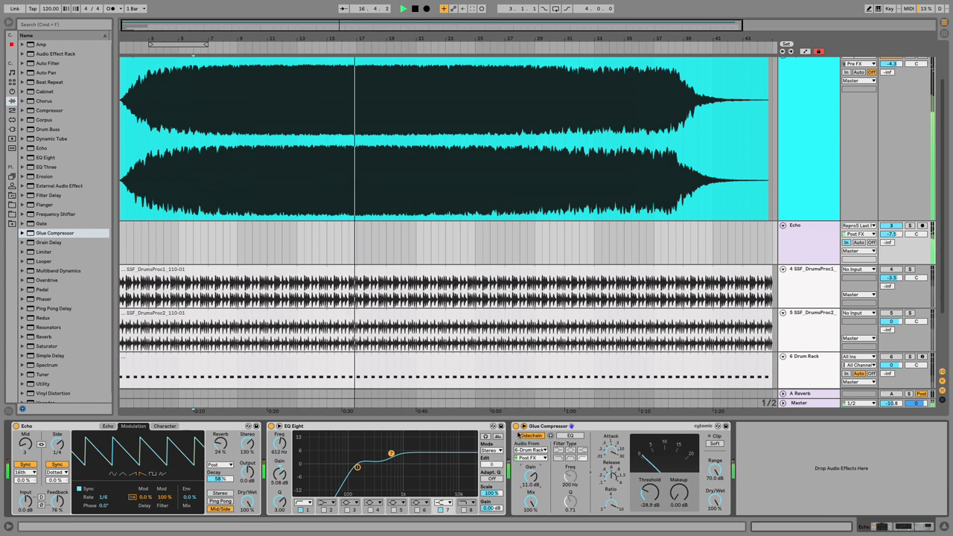
pyautogui.click(517, 427)
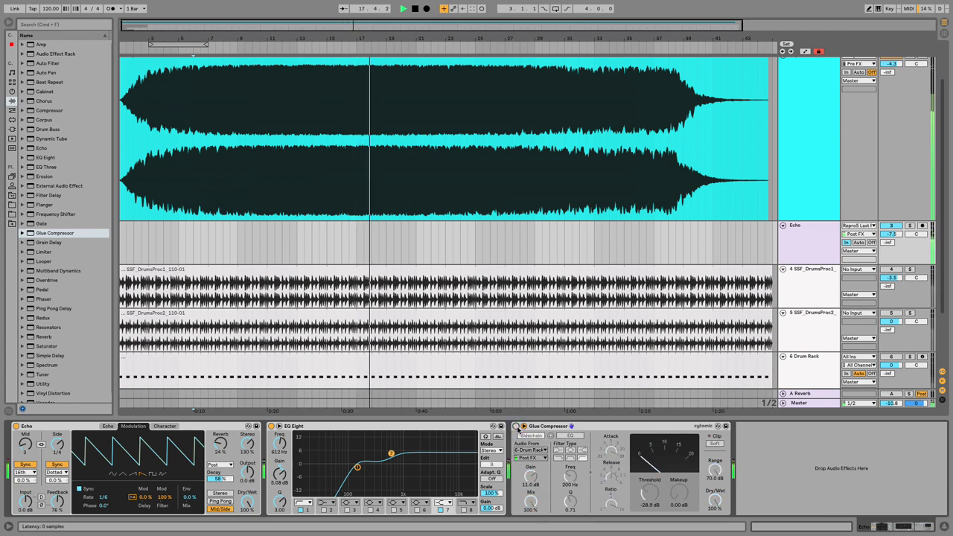
pyautogui.click(516, 427)
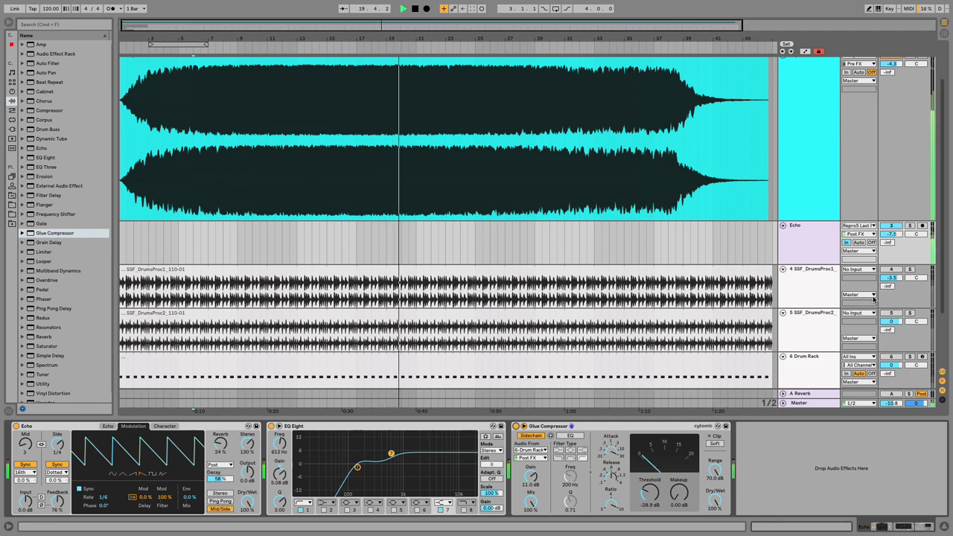
# Group the Repro5 Last Planet and Echo tracks and add a Compressor to the group track.
pyautogui.scroll(3, 814, 264)
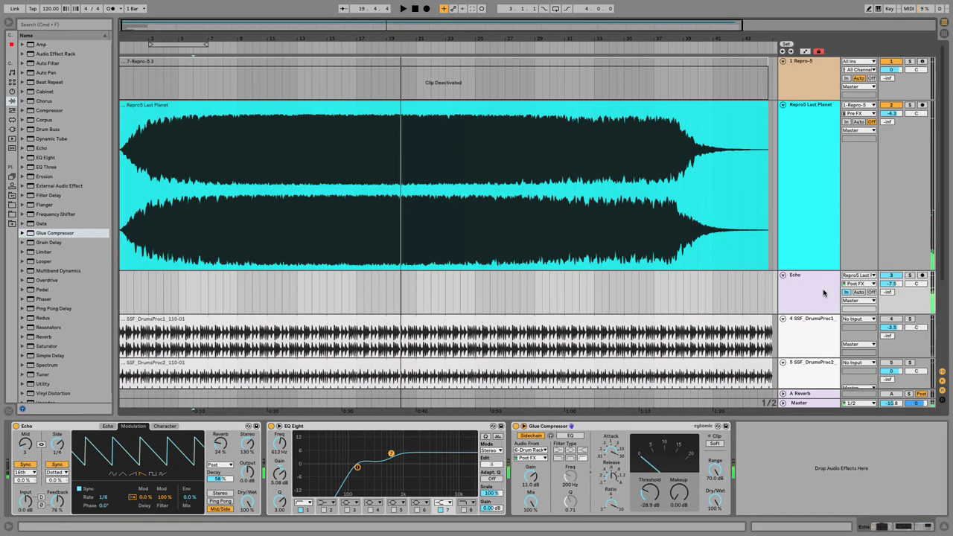
pyautogui.click(811, 185)
pyautogui.press('super+g')
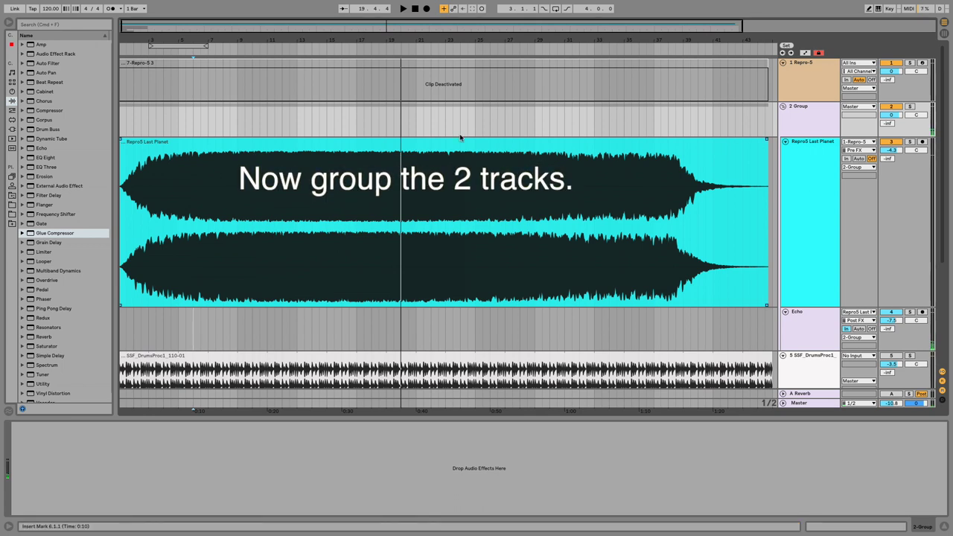
pyautogui.click(56, 111)
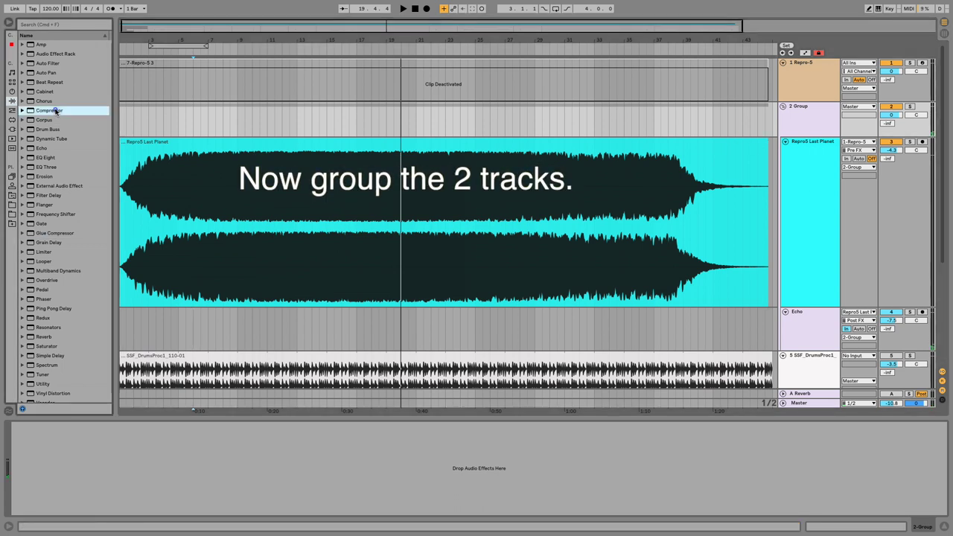
pyautogui.moveTo(123, 118); pyautogui.dragTo(122, 118)
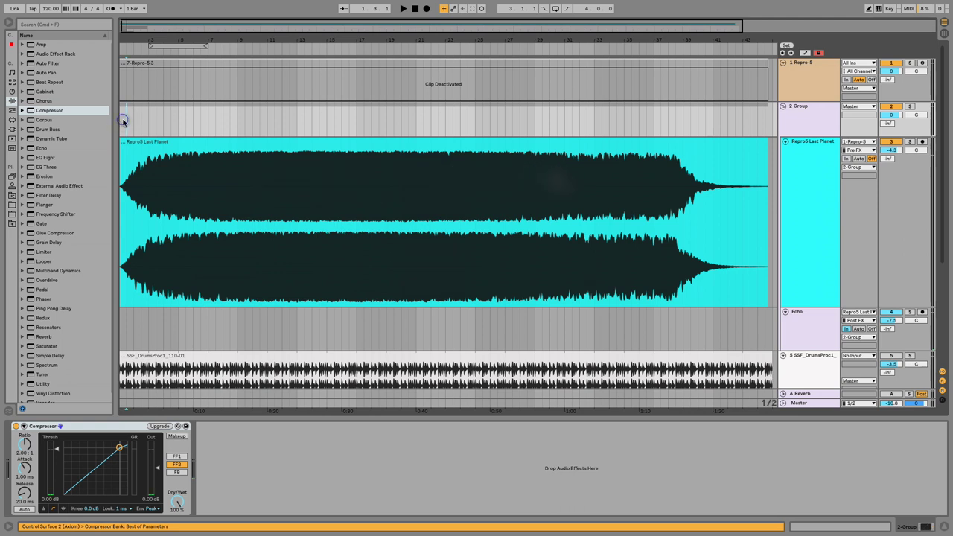
# Play the arrangement from bar 5 and set the Echo track's volume to -9.5 dB.
pyautogui.click(181, 123)
pyautogui.press('space')
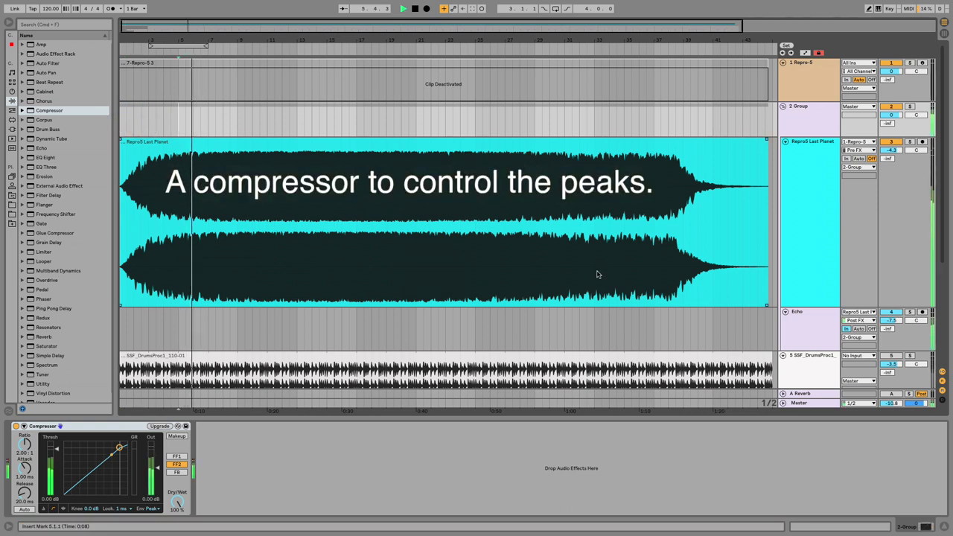
pyautogui.moveTo(894, 321); pyautogui.dragTo(894, 327)
pyautogui.click(896, 314)
pyautogui.click(896, 314)
pyautogui.moveTo(897, 323); pyautogui.dragTo(898, 321)
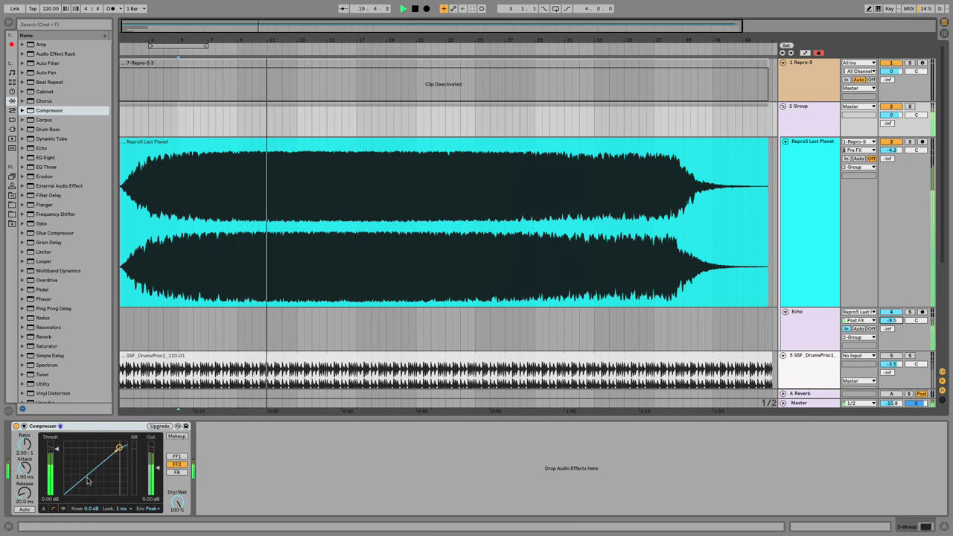
# Set the group's Compressor to ratio 8:1, attack 0.29 ms, auto release, knee 5.0 dB and threshold -5.37 dB.
pyautogui.moveTo(55, 450); pyautogui.dragTo(55, 463)
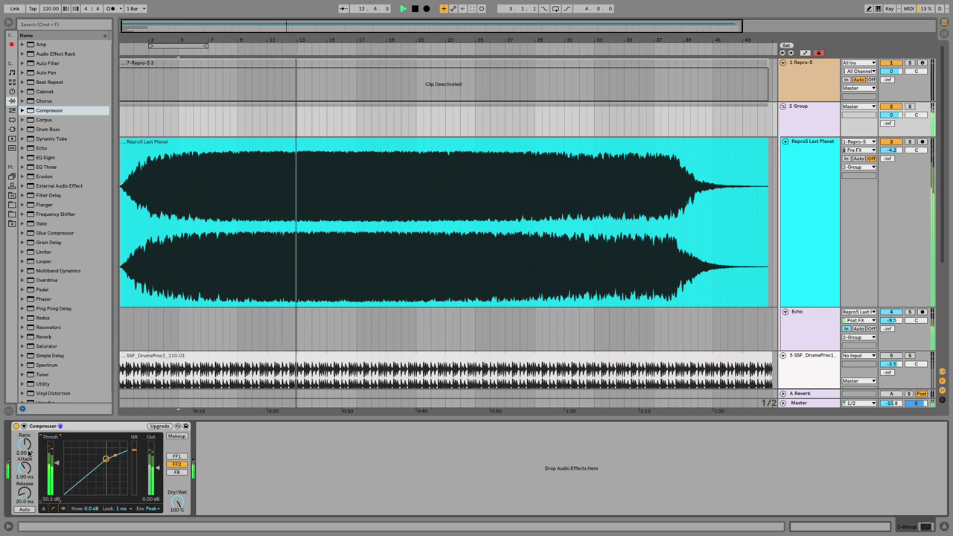
pyautogui.moveTo(26, 449); pyautogui.dragTo(27, 429)
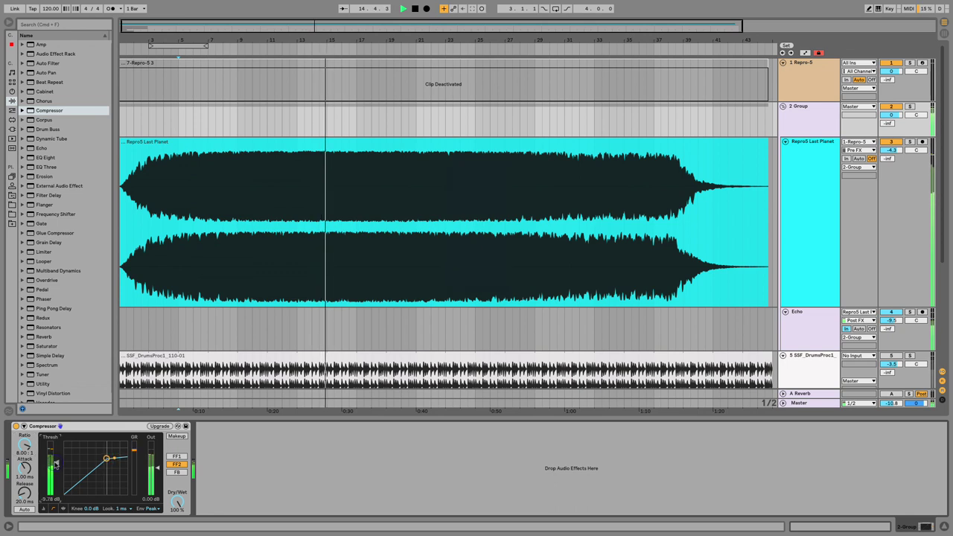
pyautogui.moveTo(27, 470); pyautogui.dragTo(27, 479)
pyautogui.click(25, 511)
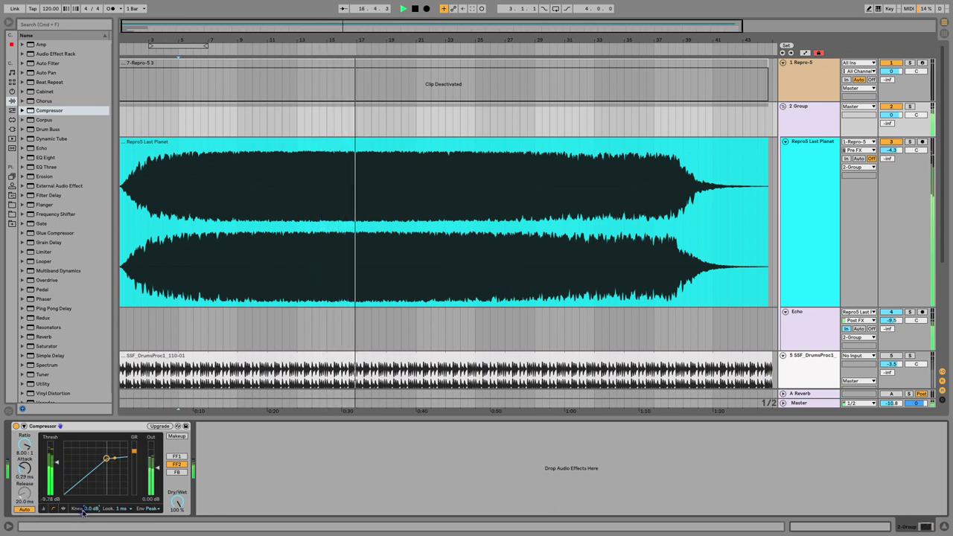
pyautogui.moveTo(83, 512); pyautogui.dragTo(58, 457)
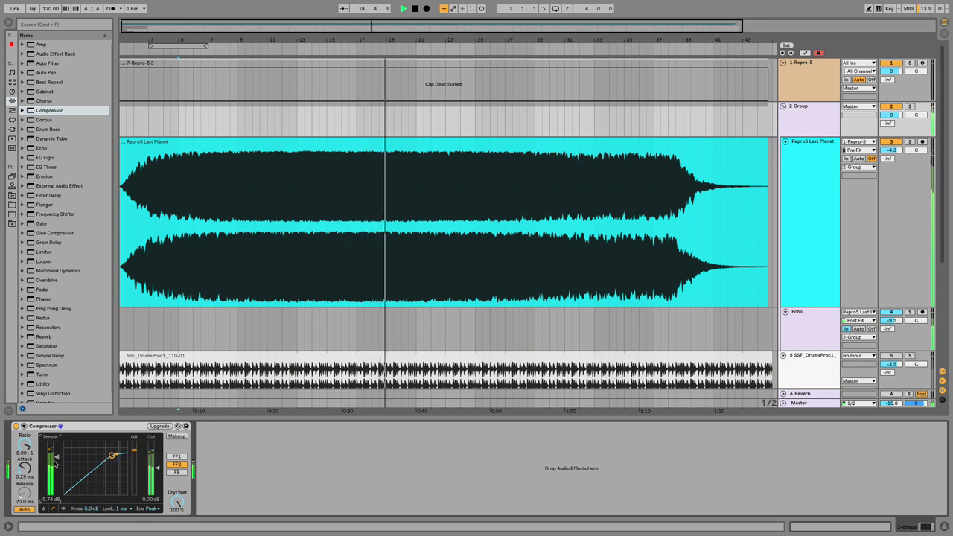
pyautogui.moveTo(54, 462); pyautogui.dragTo(55, 457)
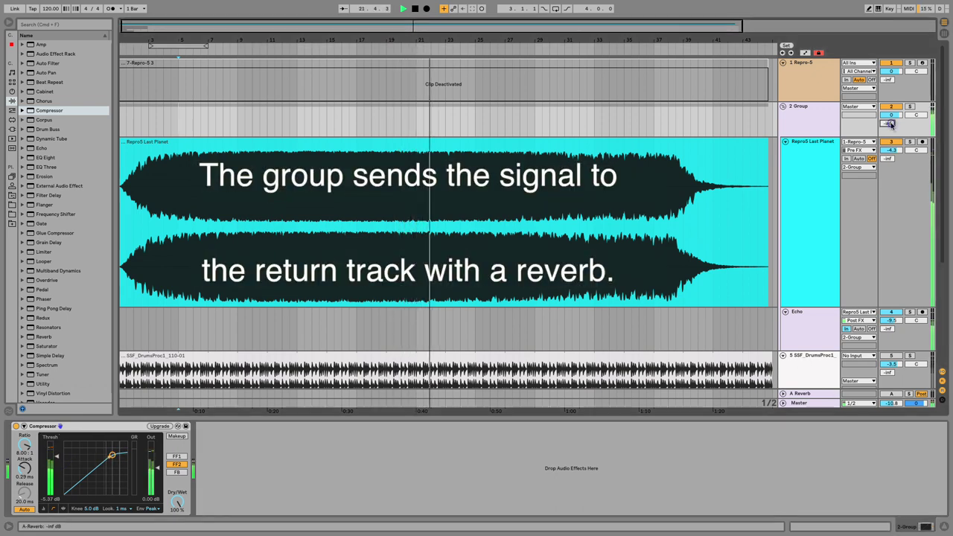
# Set the group's send to A Reverb to -6.0 dB and solo the A Reverb return, playing from bar 5.
pyautogui.moveTo(892, 124); pyautogui.dragTo(892, 124)
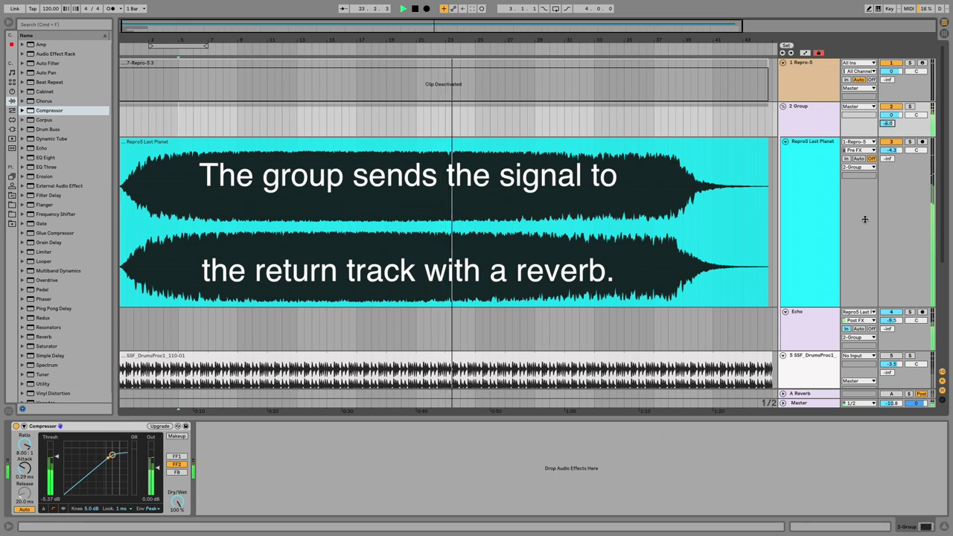
pyautogui.click(827, 394)
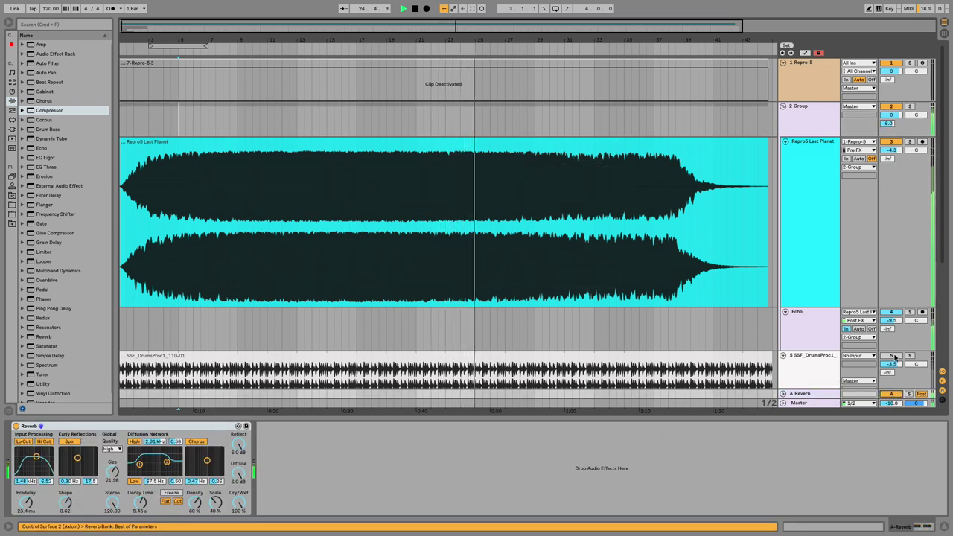
pyautogui.click(910, 394)
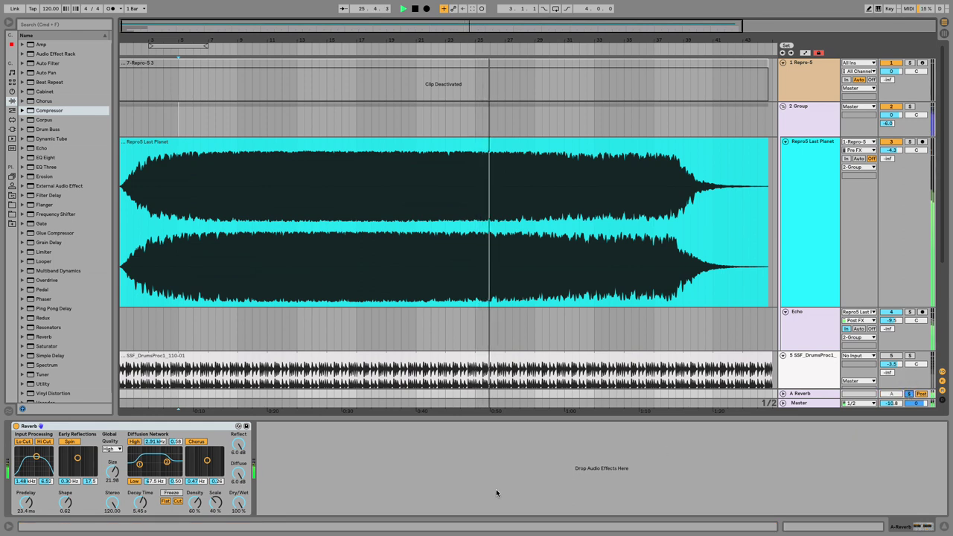
pyautogui.click(178, 332)
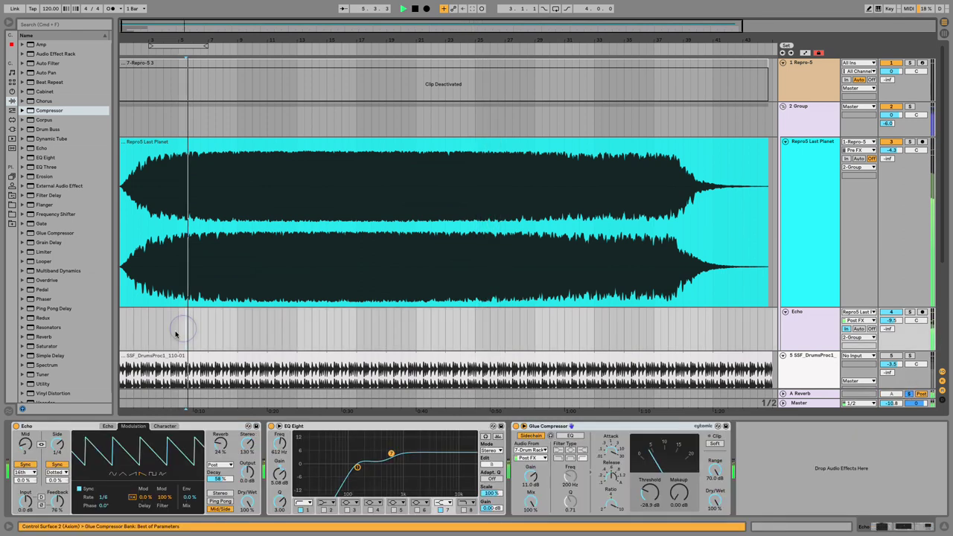
pyautogui.press('space')
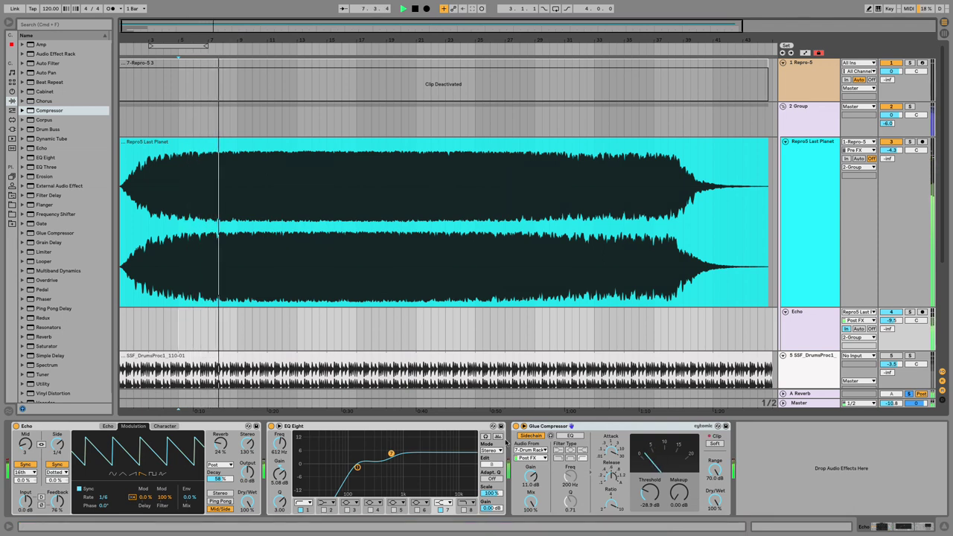
# Add a Compressor after Reverb on the A Reverb return and enable its sidechain from 7-Drum Rack.
pyautogui.click(799, 393)
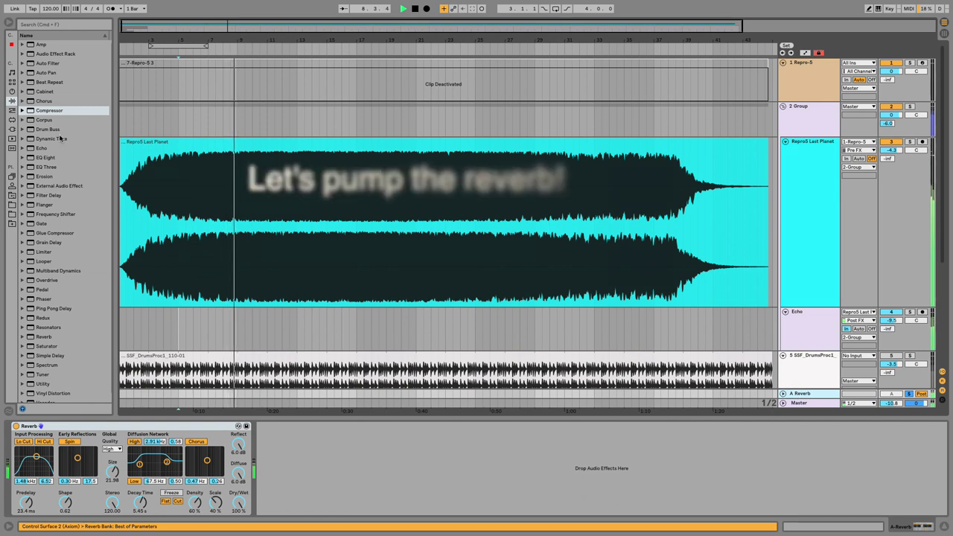
pyautogui.moveTo(50, 111); pyautogui.dragTo(340, 423)
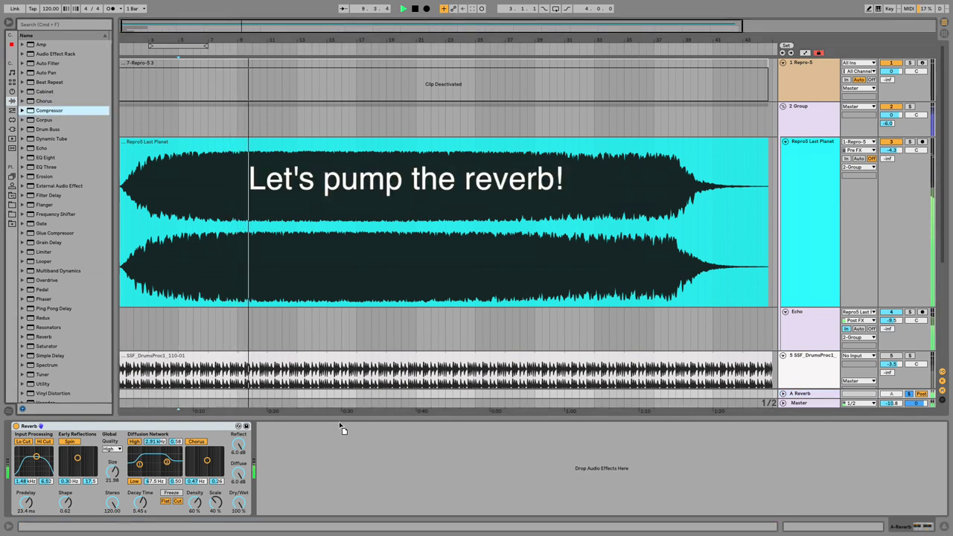
pyautogui.moveTo(340, 458); pyautogui.dragTo(340, 458)
pyautogui.click(269, 426)
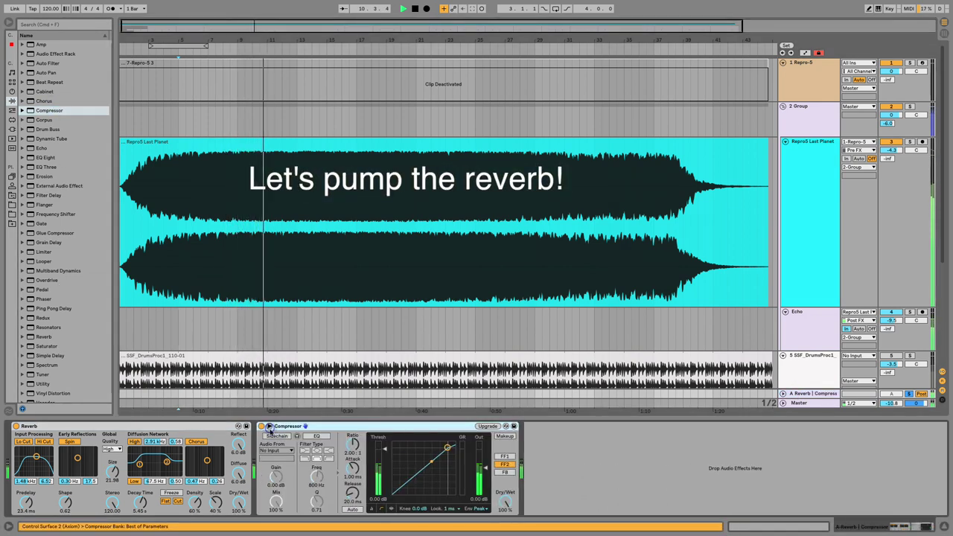
pyautogui.click(275, 451)
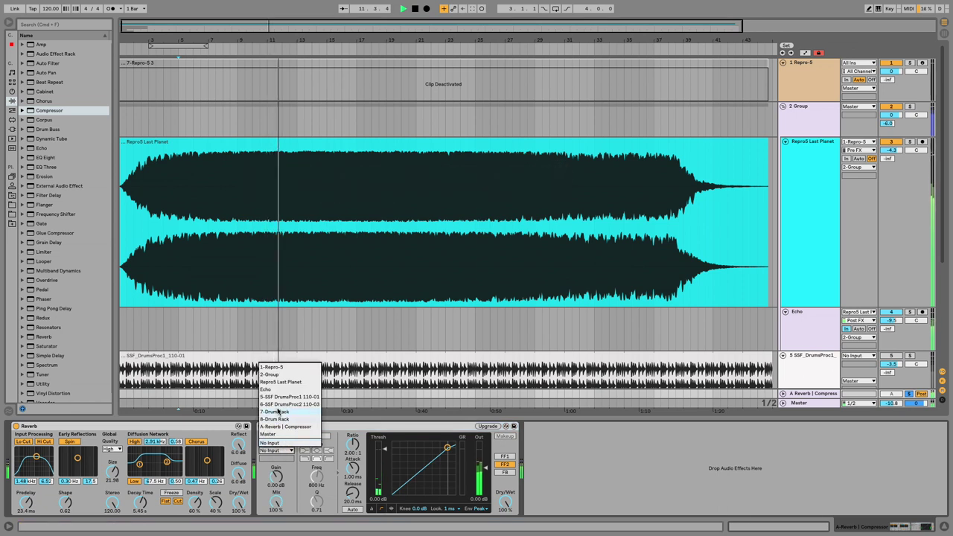
pyautogui.click(276, 412)
# Audition the 7 Drum Rack track in solo briefly, and return the solo to the A Reverb return.
pyautogui.scroll(-4, 715, 353)
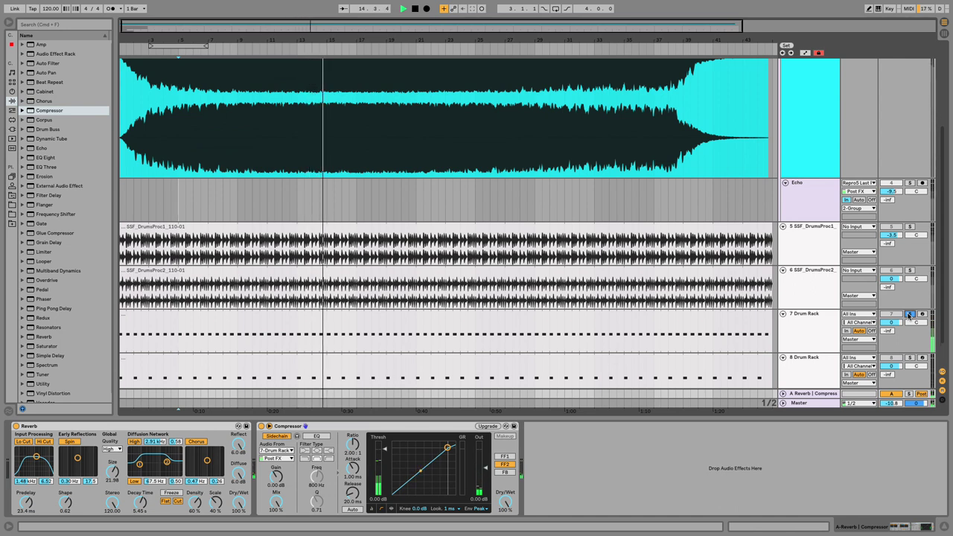
pyautogui.click(910, 316)
pyautogui.click(909, 393)
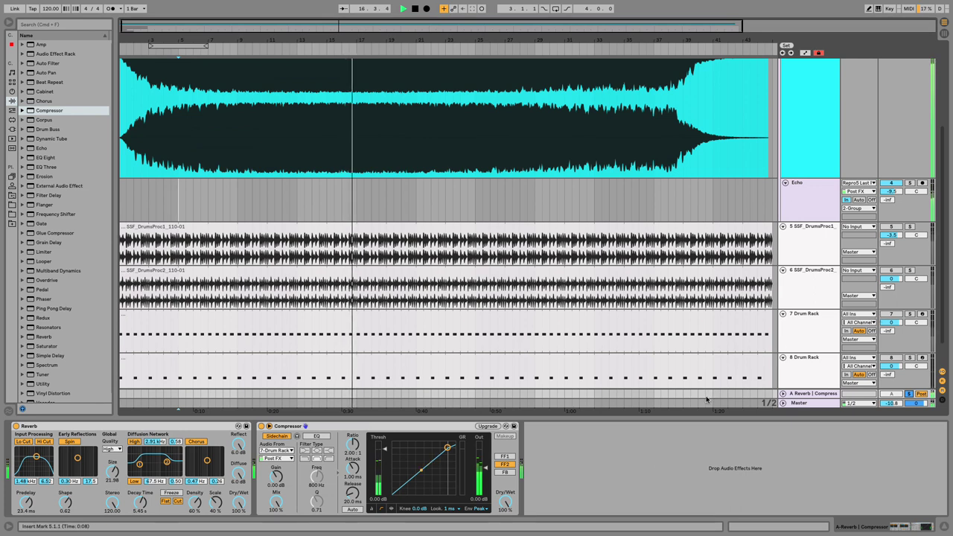
# Set the reverb return's Compressor to ratio inf:1, attack 0.01 ms, release 194 ms, threshold -45.5 dB and output 10.2 dB.
pyautogui.moveTo(354, 453); pyautogui.dragTo(384, 490)
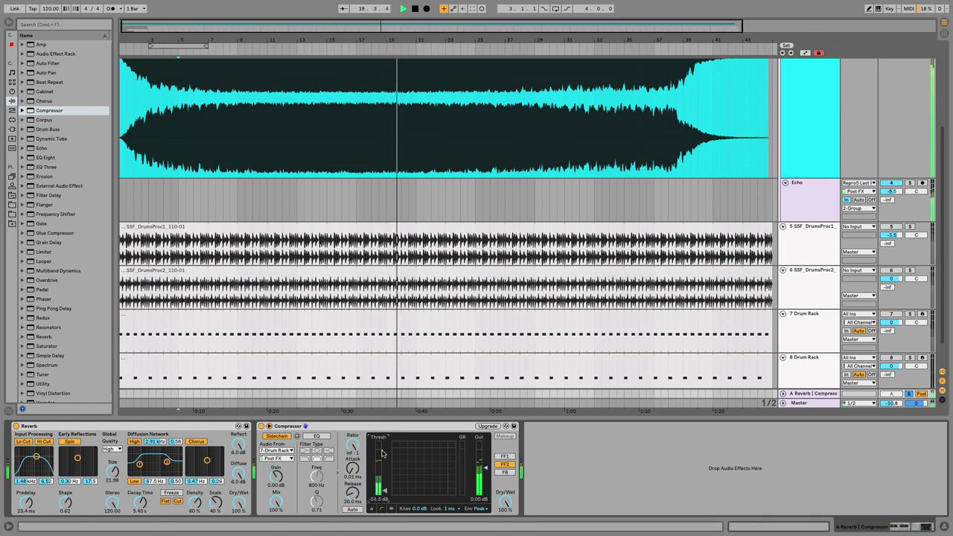
pyautogui.moveTo(354, 497); pyautogui.dragTo(384, 494)
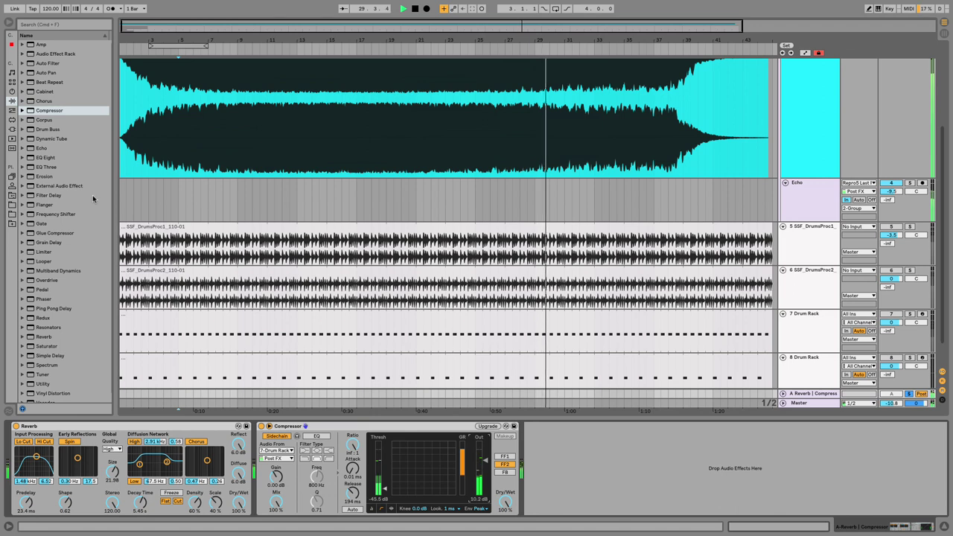
pyautogui.press('space')
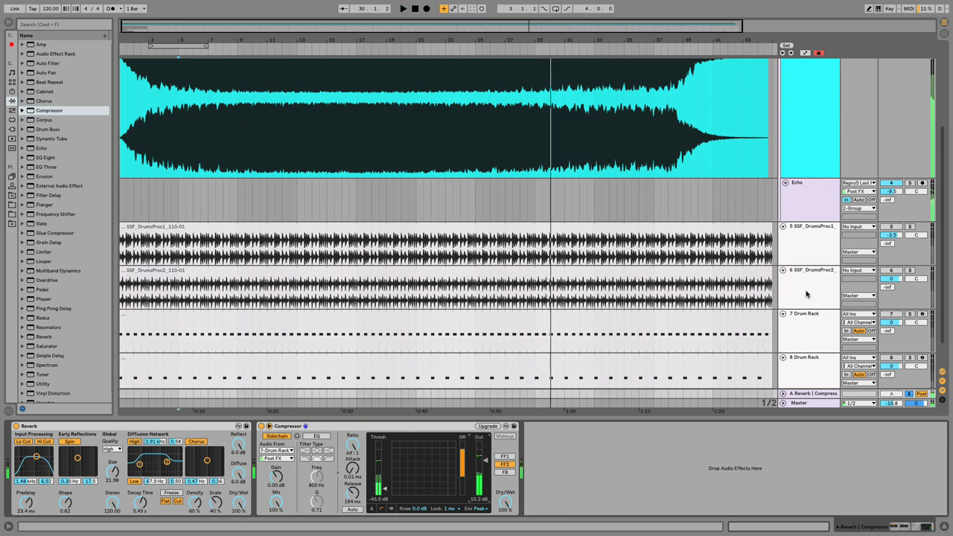
# Unsolo the A Reverb return, play the full mix, and lower the group's reverb send to -7.2 dB.
pyautogui.click(911, 394)
pyautogui.scroll(4, 759, 321)
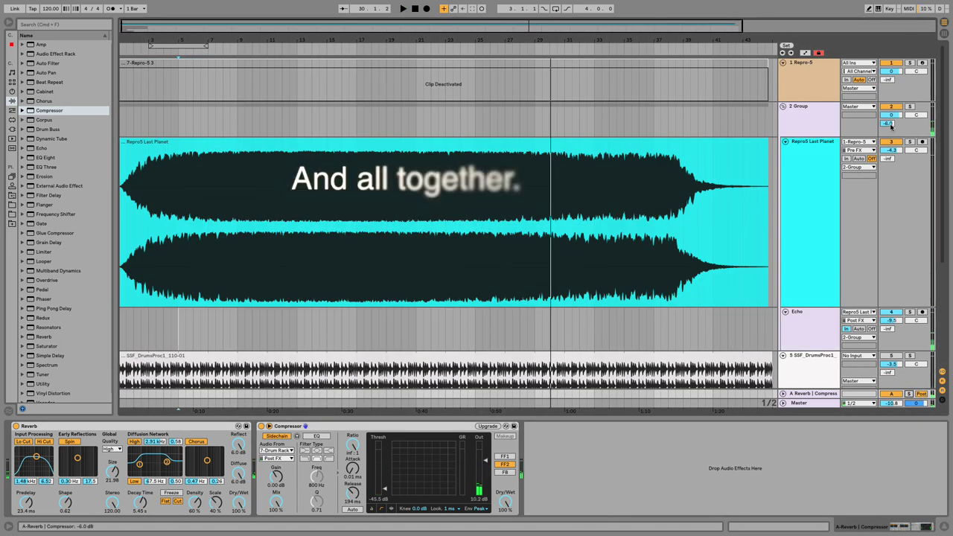
pyautogui.click(185, 122)
pyautogui.press('space')
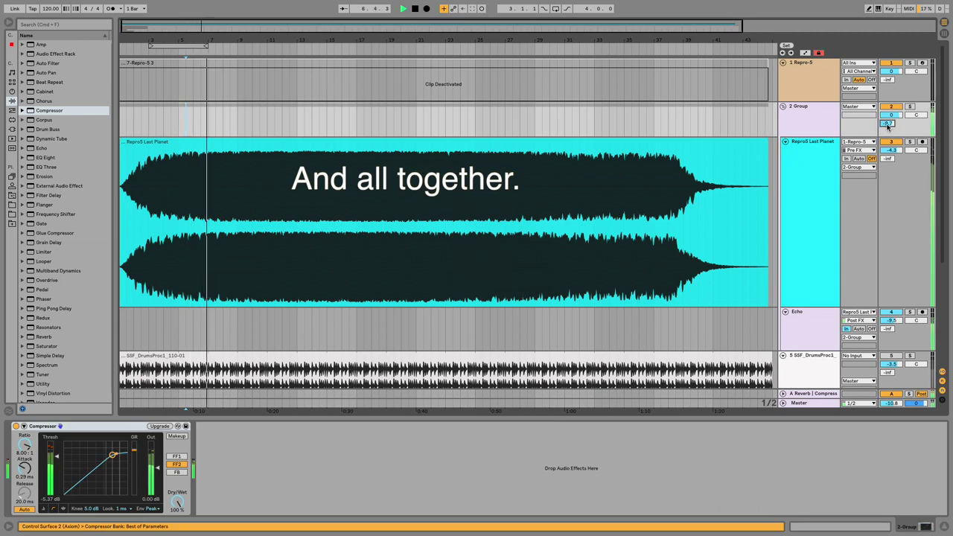
# Solo the A Reverb return and add a Filter Delay after its Compressor.
pyautogui.click(813, 393)
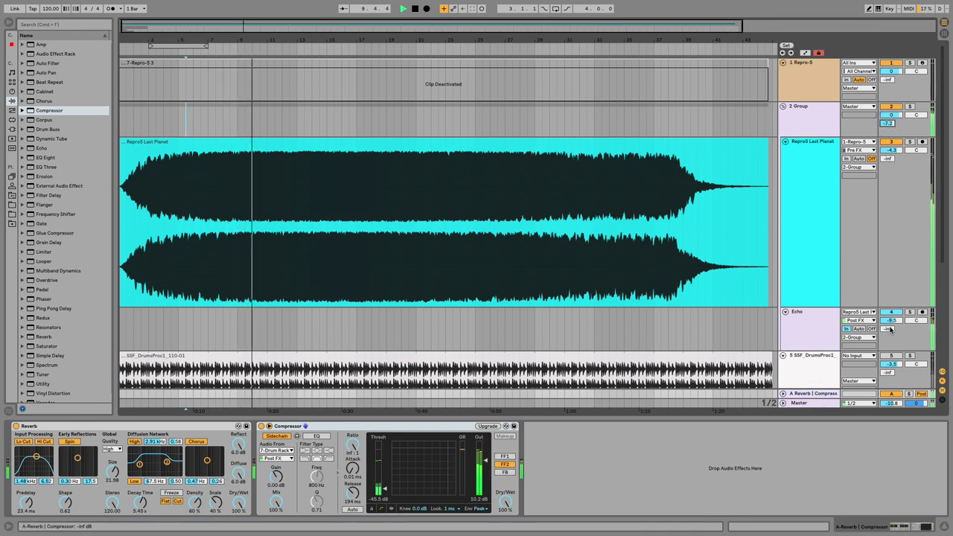
pyautogui.click(895, 395)
pyautogui.click(909, 396)
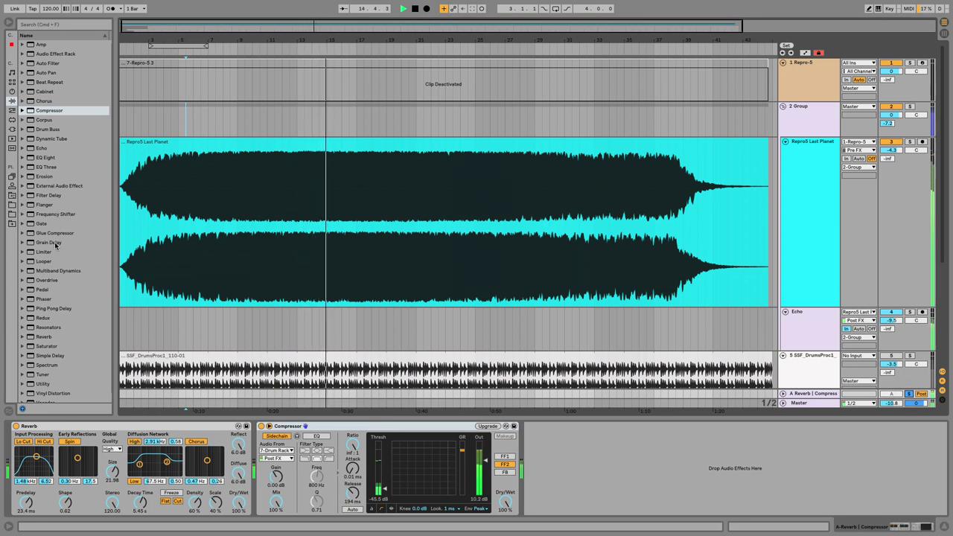
pyautogui.doubleClick(48, 195)
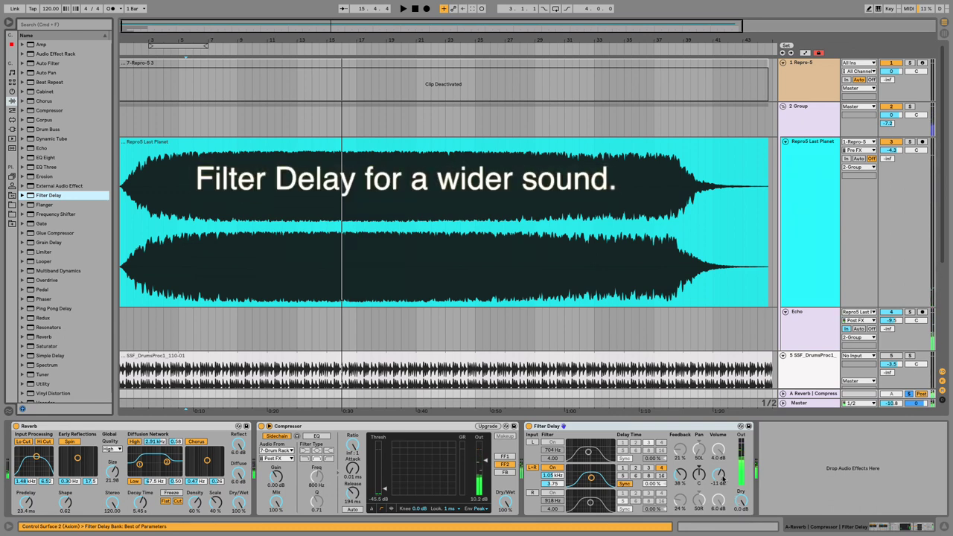
# Lower Filter Delay's L+R volume to -inf and set the L channel to 1.47 kHz, Q 3.50, feedback 29% and volume -14 dB.
pyautogui.moveTo(719, 474); pyautogui.dragTo(720, 477)
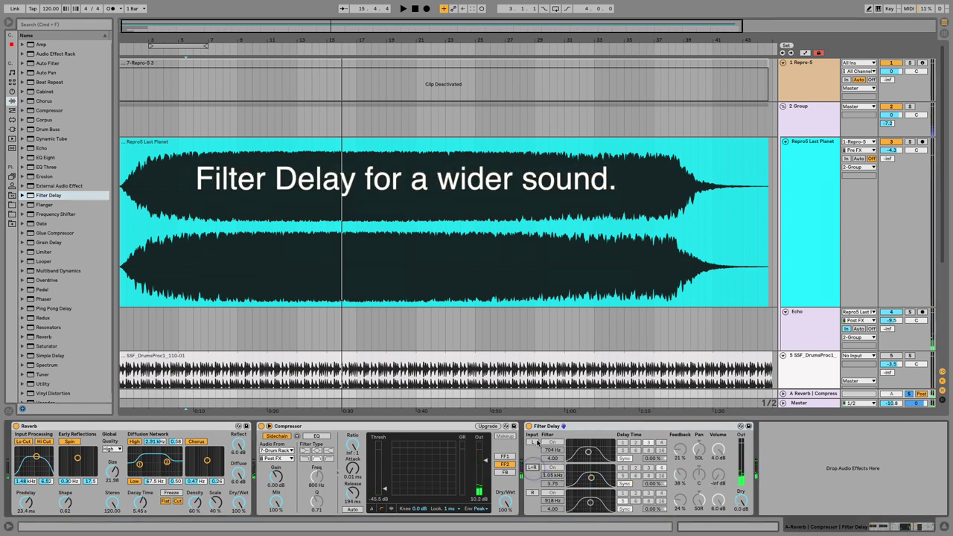
pyautogui.press('space')
pyautogui.moveTo(723, 454); pyautogui.dragTo(724, 454)
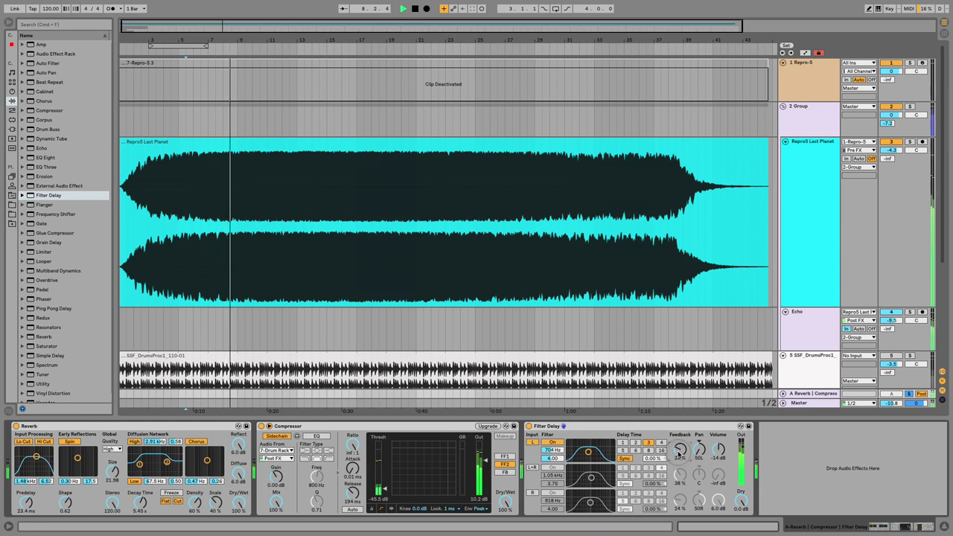
pyautogui.moveTo(588, 452); pyautogui.dragTo(595, 455)
# Isolate Filter Delay's R channel, set it to 1.69 kHz, Q 4.25, feedback 30% and volume -12 dB, and re-enable the L channel.
pyautogui.click(533, 442)
pyautogui.click(550, 442)
pyautogui.click(535, 493)
pyautogui.click(551, 494)
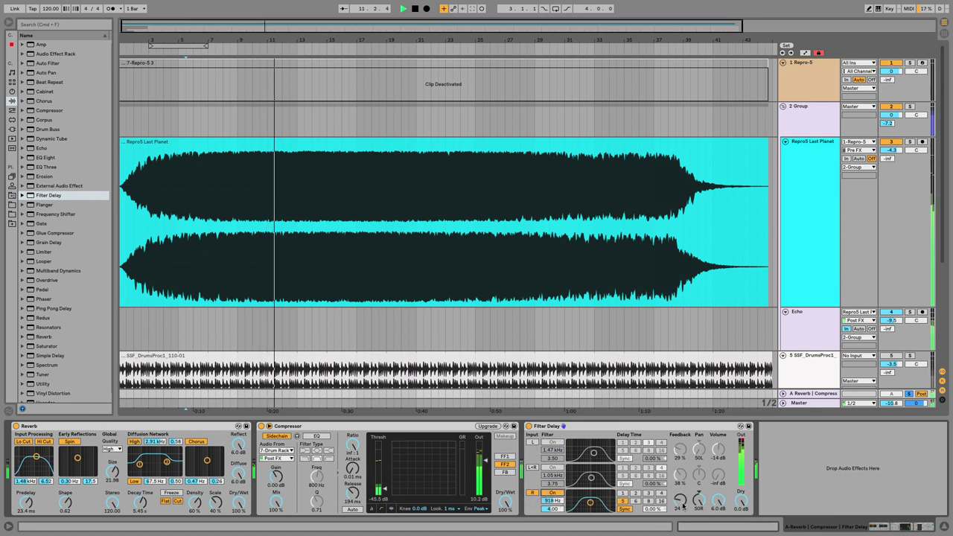
pyautogui.press('space')
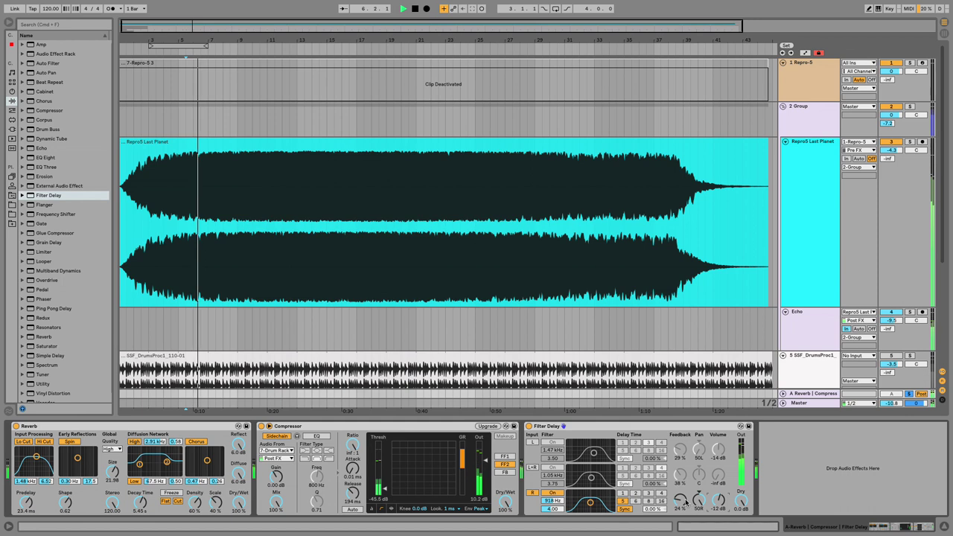
pyautogui.moveTo(682, 504); pyautogui.dragTo(682, 495)
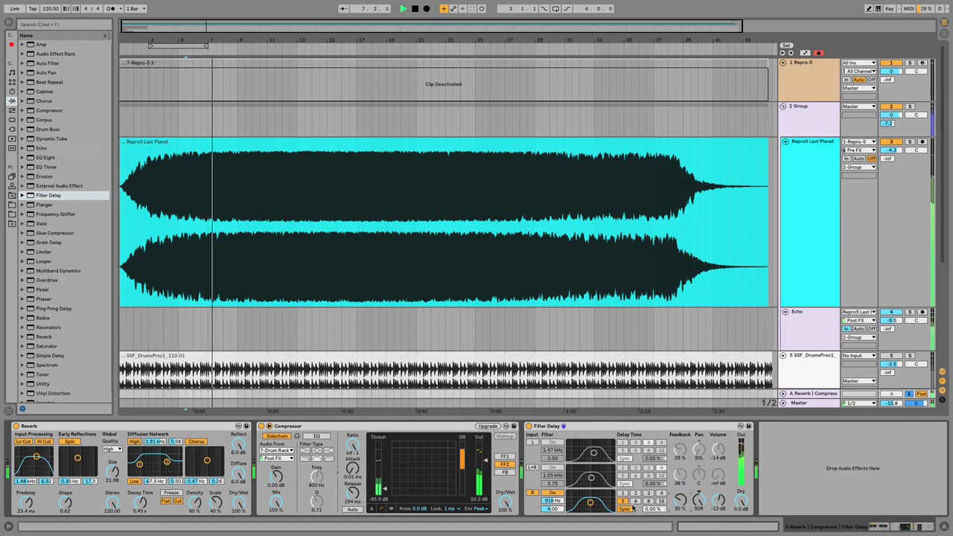
pyautogui.moveTo(590, 505); pyautogui.dragTo(596, 503)
pyautogui.click(552, 441)
pyautogui.click(533, 442)
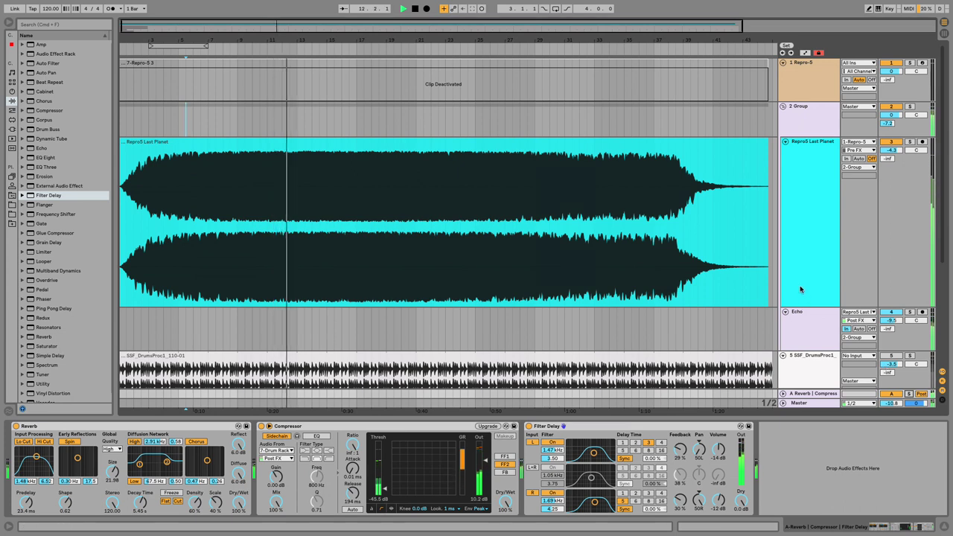
# Activate the two drum loop tracks, SSF_DrumsProc1 and SSF_DrumsProc2, so they play with the full mix.
pyautogui.scroll(-5, 820, 362)
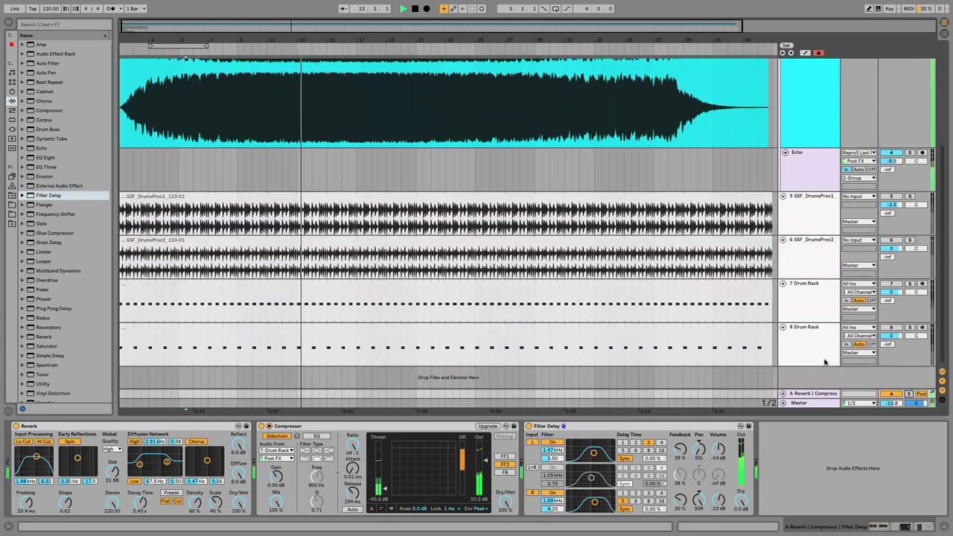
pyautogui.click(895, 197)
pyautogui.click(892, 240)
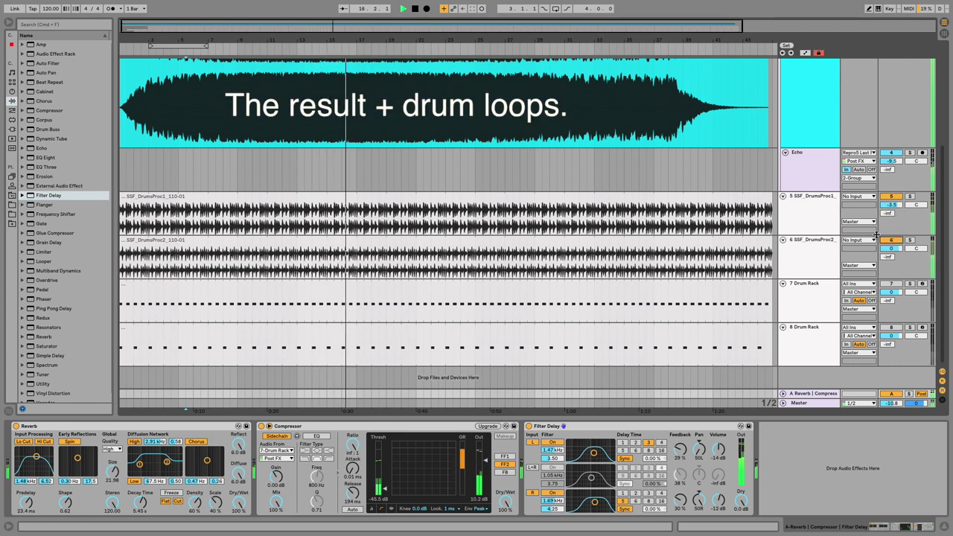
pyautogui.scroll(2, 690, 182)
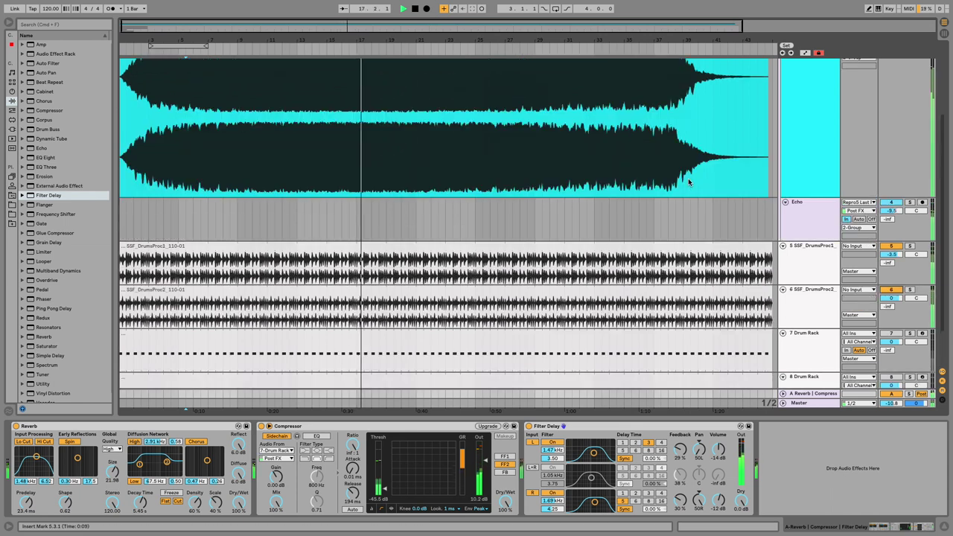
pyautogui.scroll(3, 690, 191)
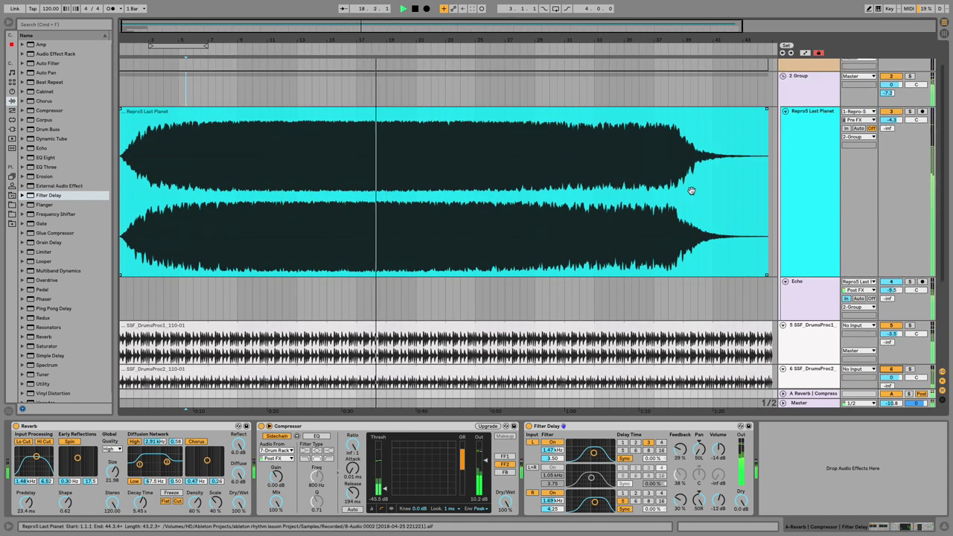